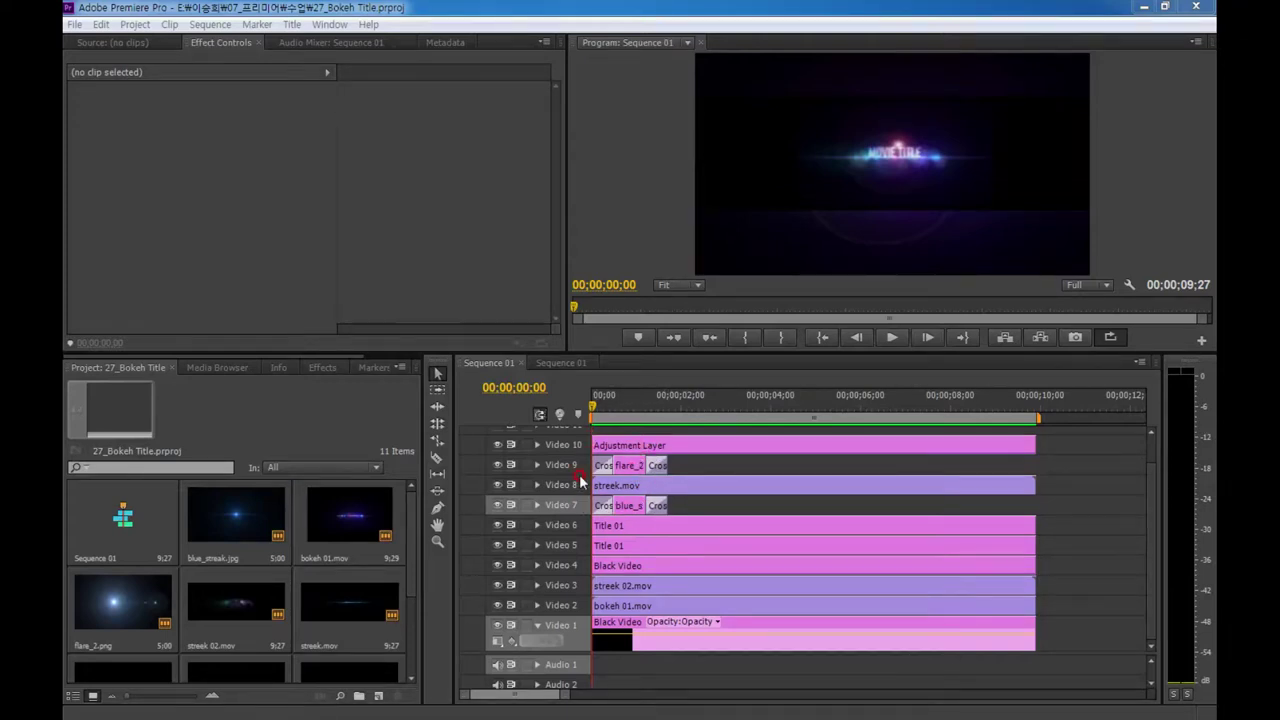
- Play the finished glowing MOVIE TITLE sequence in a maximized Program monitor, then stop it
{"action": "left_click", "coordinate": [594, 412]}
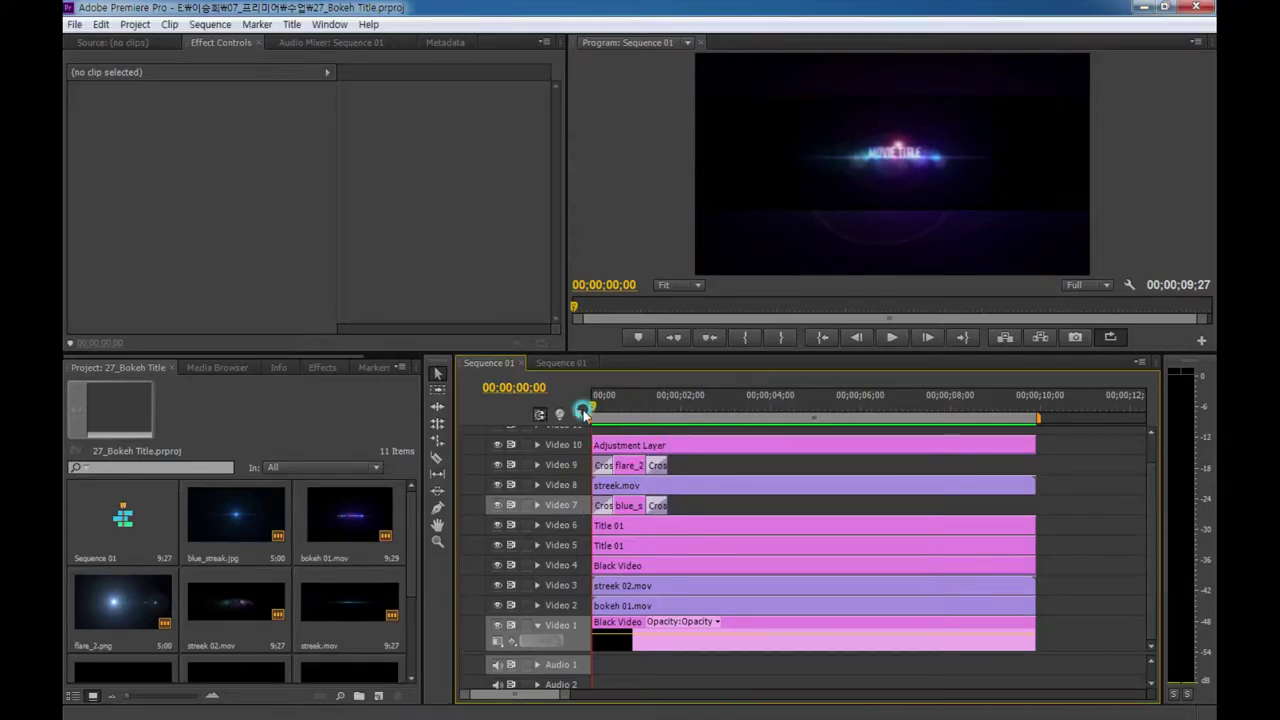
{"action": "left_click_drag", "start_coordinate": [615, 350], "coordinate": [615, 372]}
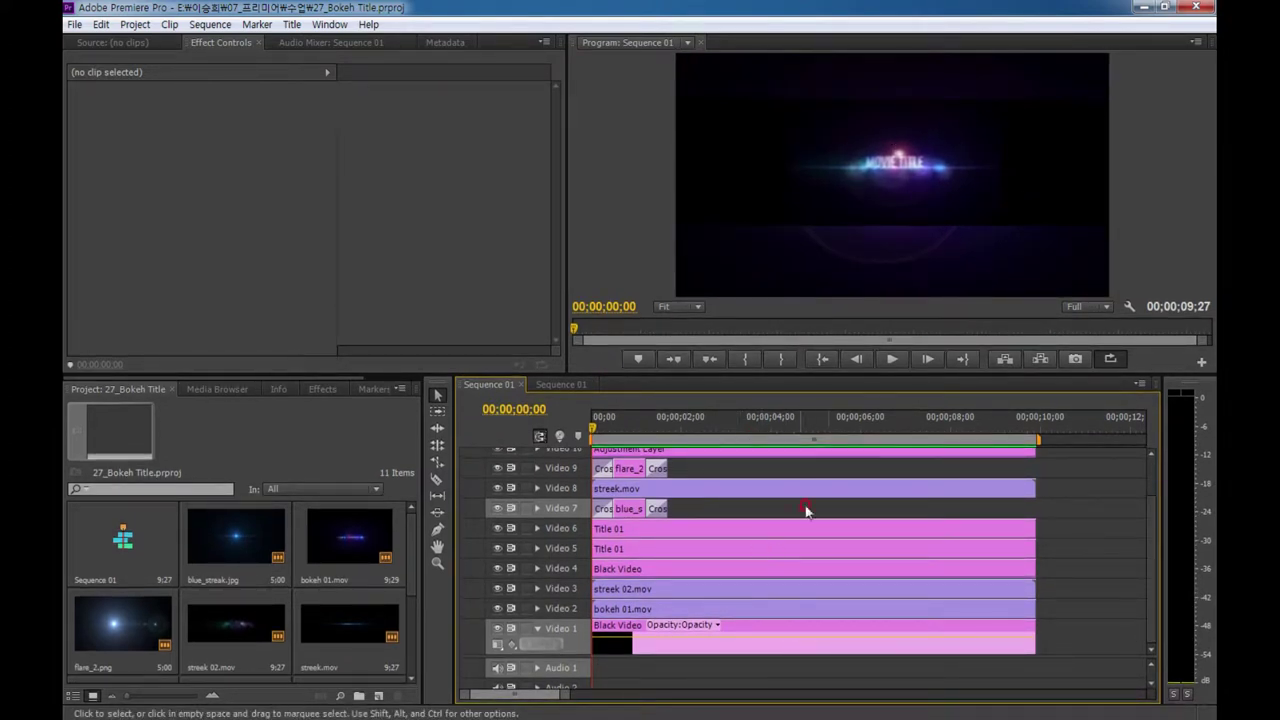
{"action": "left_click", "coordinate": [627, 247]}
{"action": "key", "text": "grave"}
{"action": "key", "text": "space"}
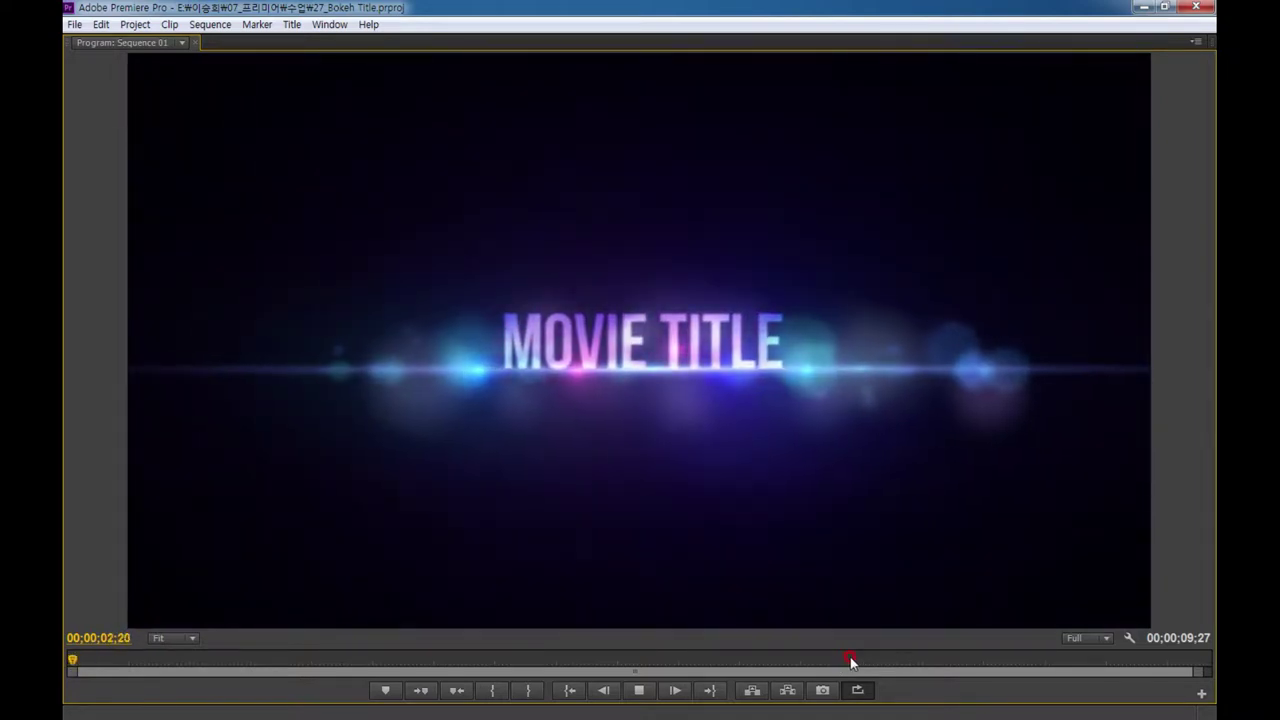
{"action": "left_click", "coordinate": [757, 531]}
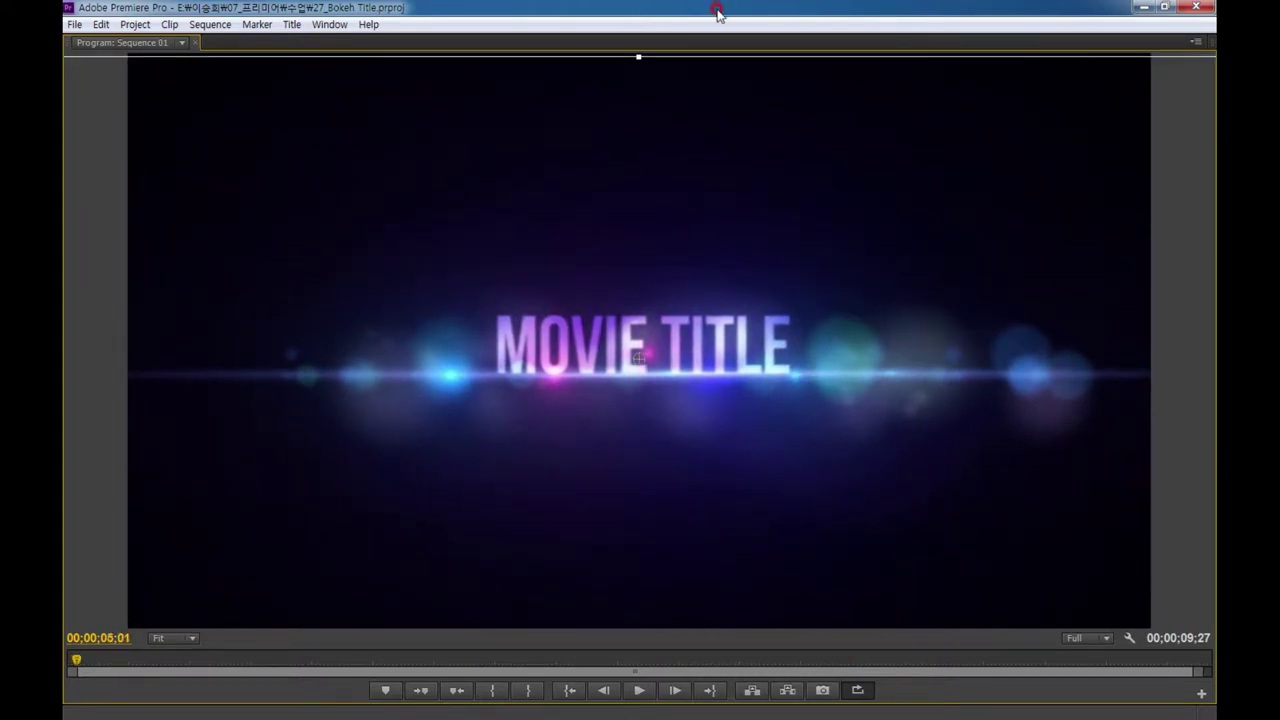
{"action": "left_click_drag", "start_coordinate": [717, 12], "coordinate": [357, 160]}
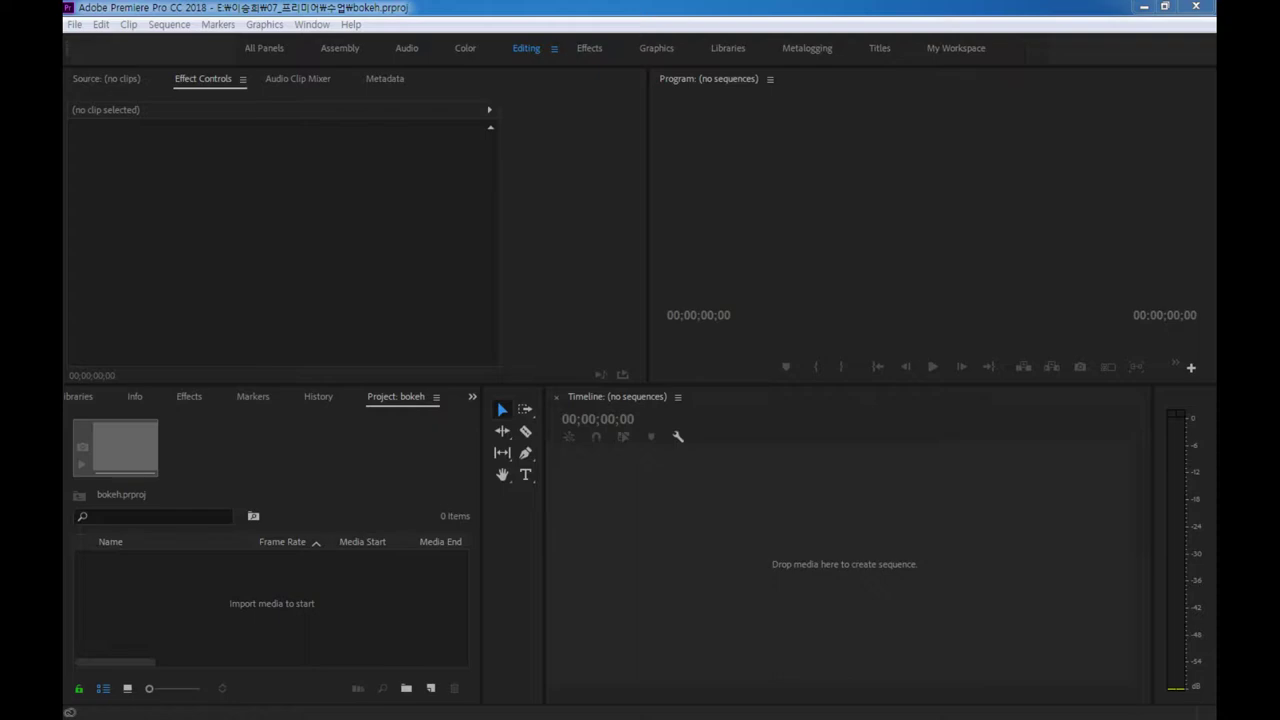
- Import blue_streak.jpg, flare_2.png, bokeh 01.mov, streek 02.mov and streek.mov into the project
{"action": "left_click", "coordinate": [425, 615]}
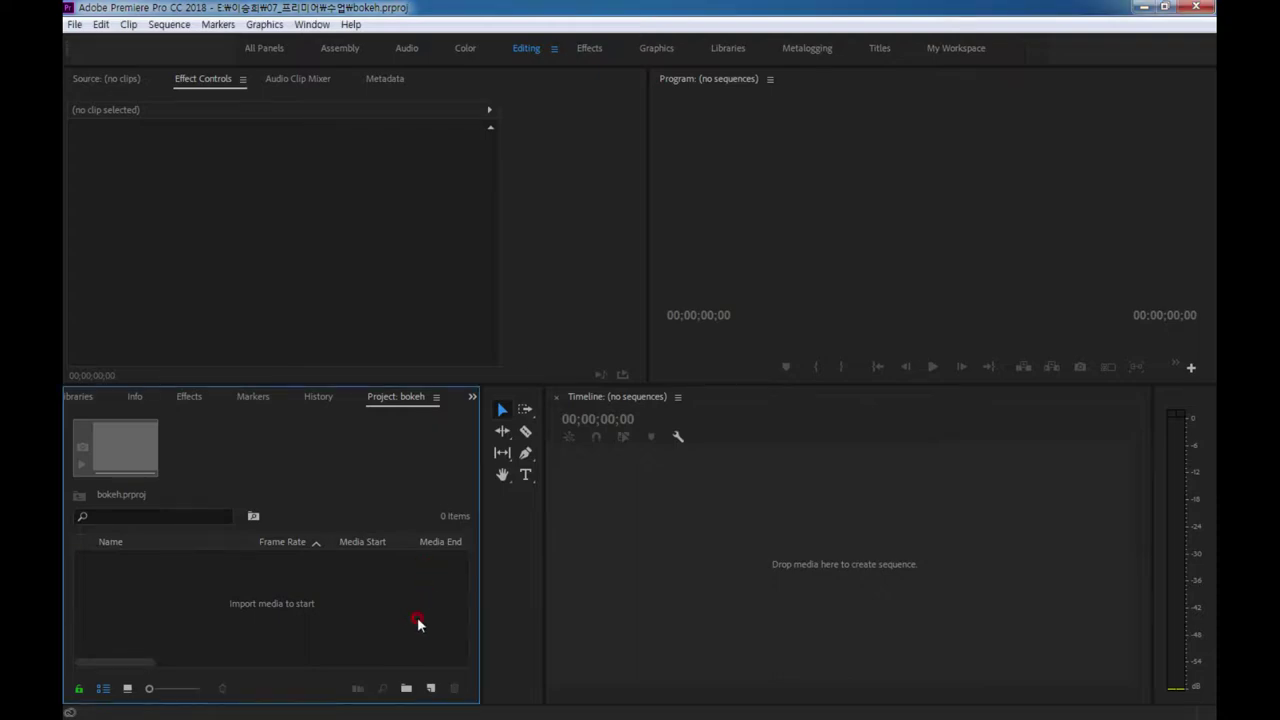
{"action": "double_click", "coordinate": [425, 610]}
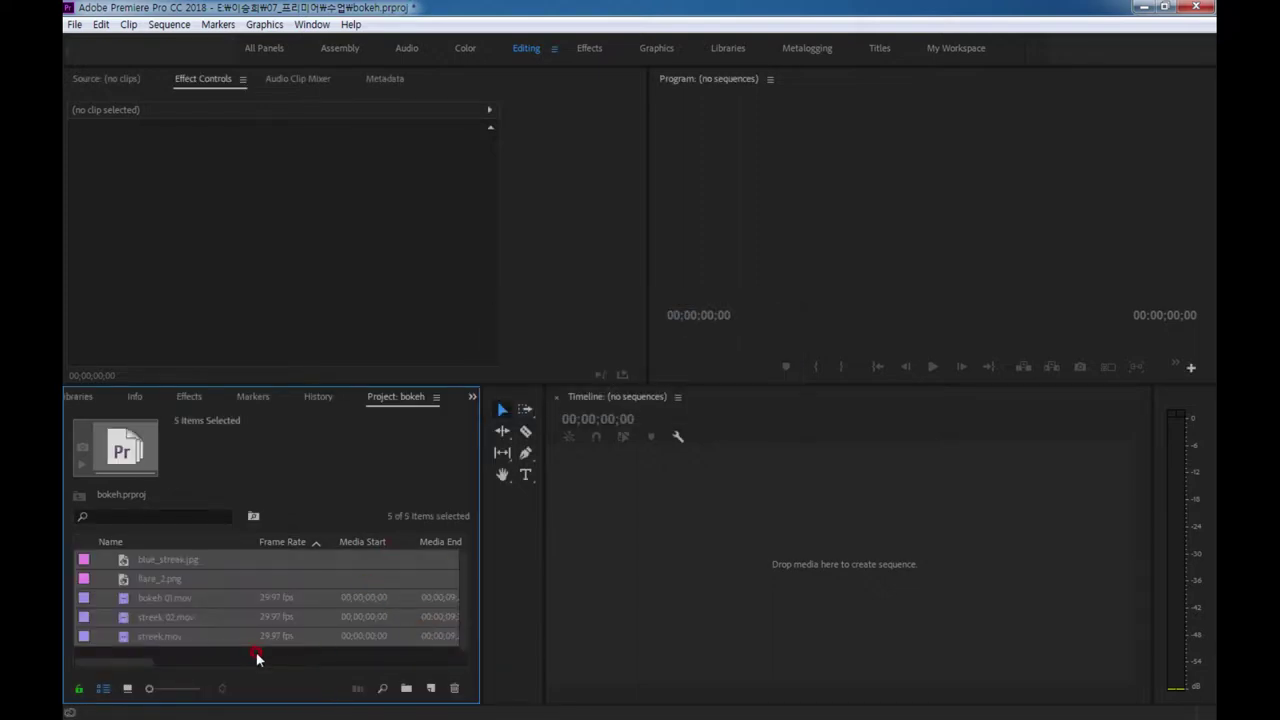
{"action": "left_click", "coordinate": [256, 657]}
{"action": "left_click", "coordinate": [177, 565]}
- Load bokeh 01.mov into the Source monitor and play it
{"action": "left_click", "coordinate": [172, 597]}
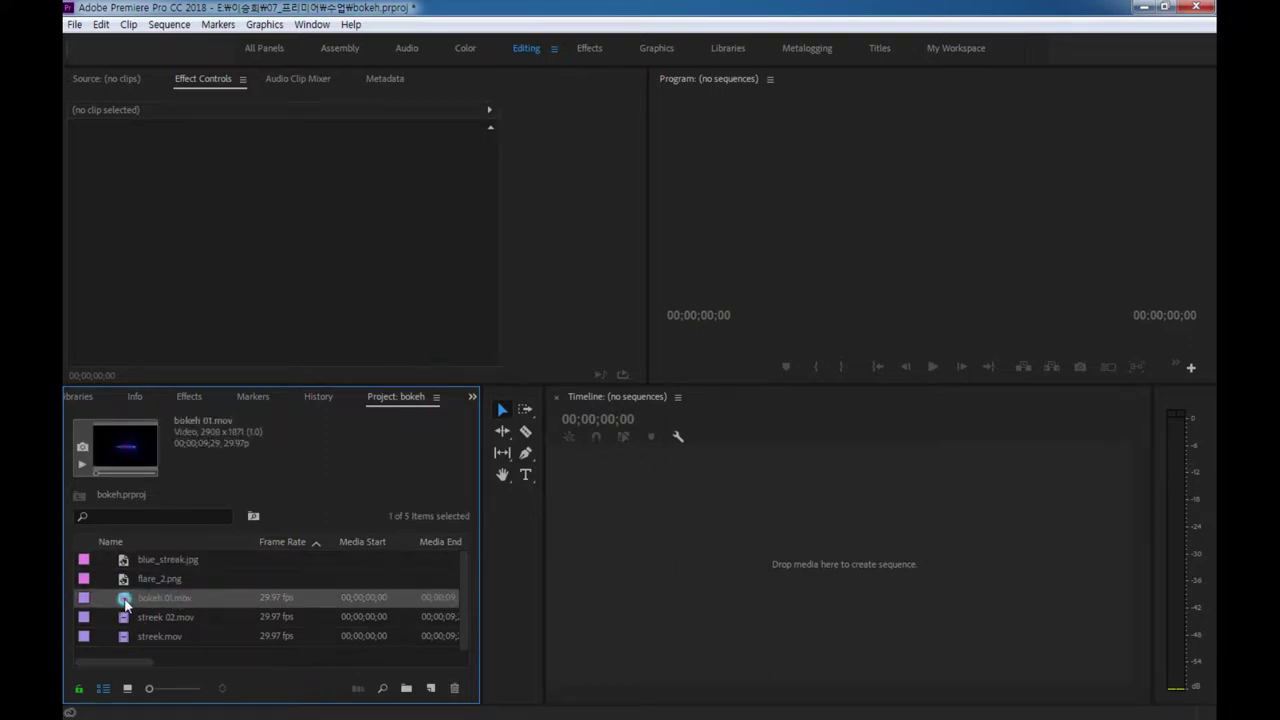
{"action": "left_click_drag", "start_coordinate": [125, 603], "coordinate": [364, 288]}
{"action": "left_click", "coordinate": [356, 366]}
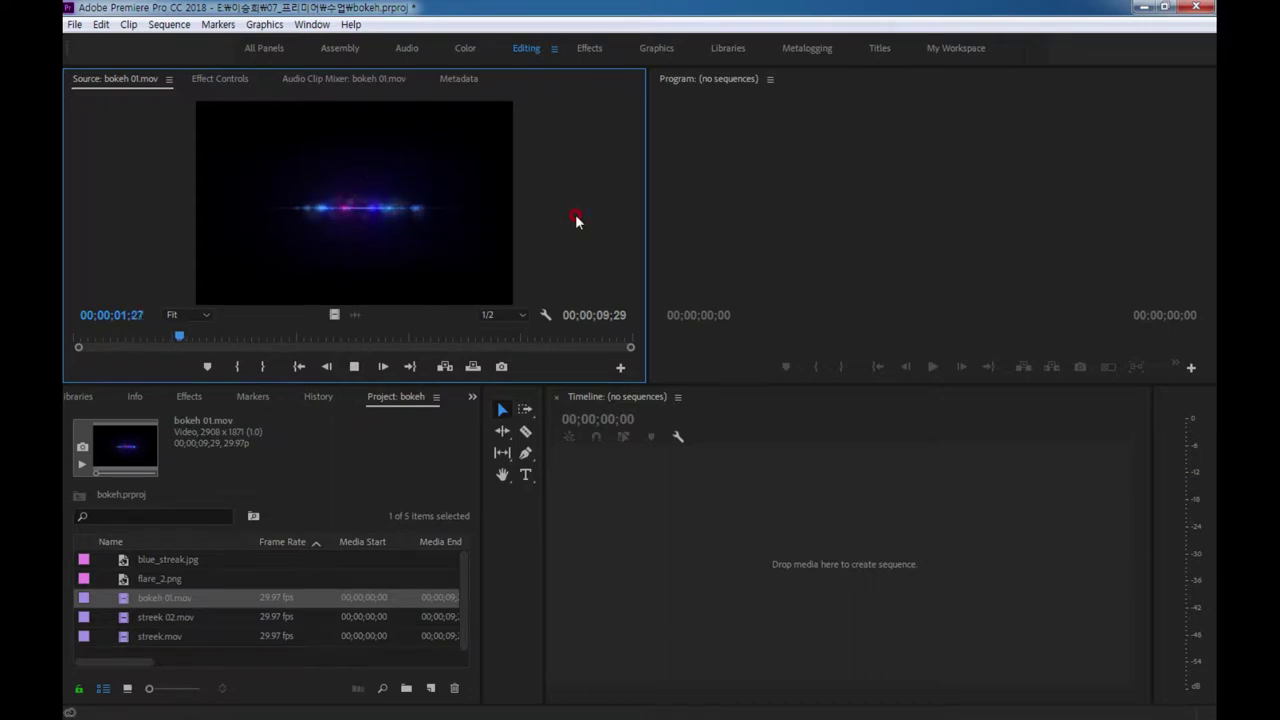
- Preview streek 02.mov in a maximized Source monitor, pausing at 00;00;03;17
{"action": "left_click", "coordinate": [177, 618]}
{"action": "left_click_drag", "start_coordinate": [126, 617], "coordinate": [354, 323]}
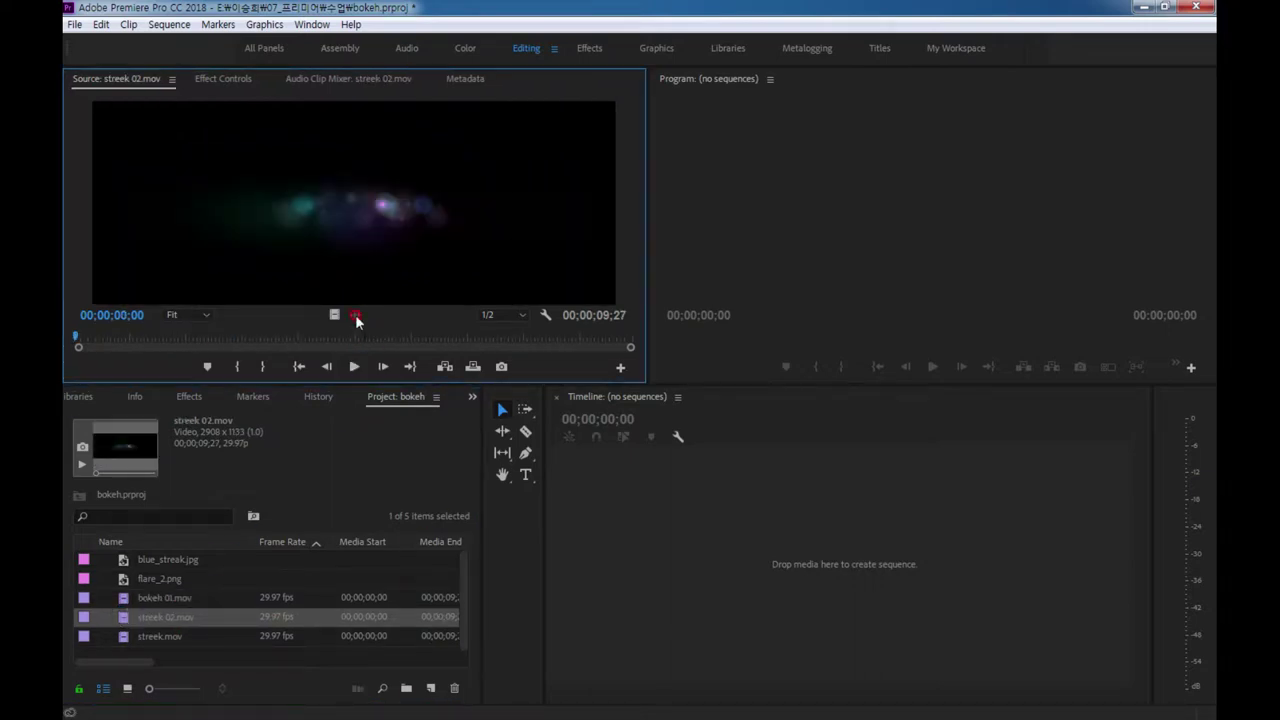
{"action": "key", "text": "grave"}
{"action": "key", "text": "space"}
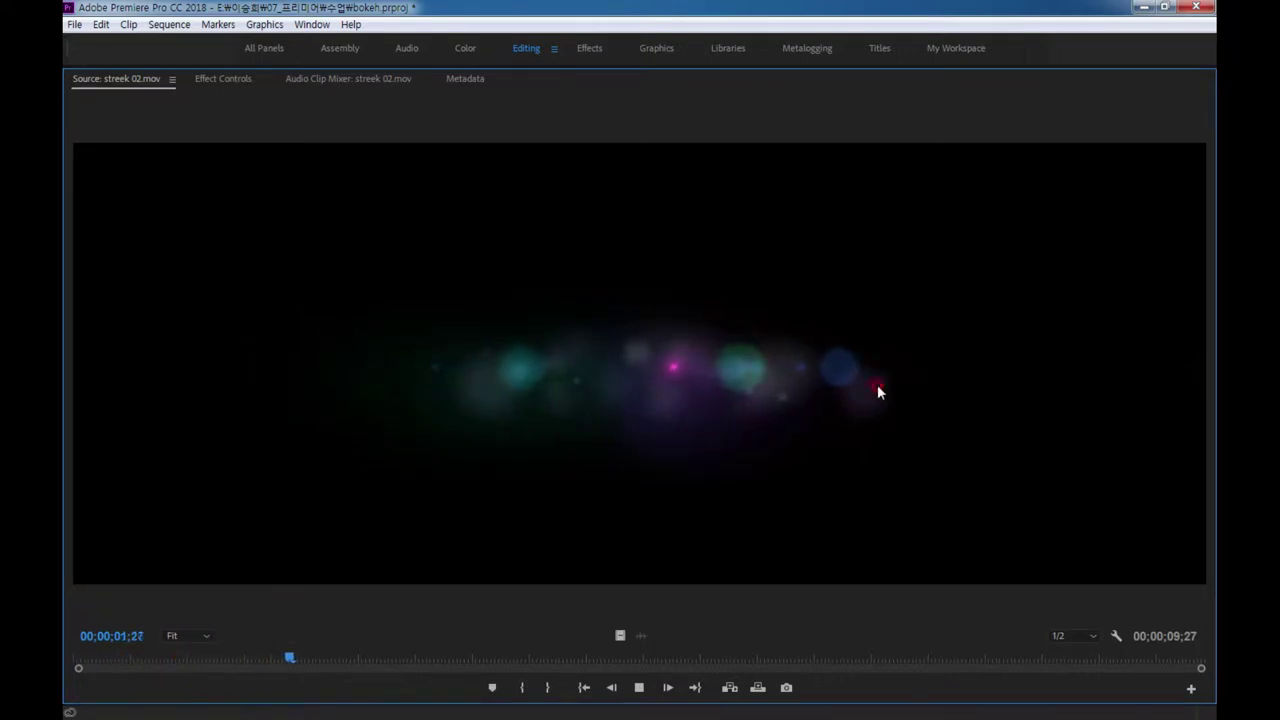
{"action": "key", "text": "space"}
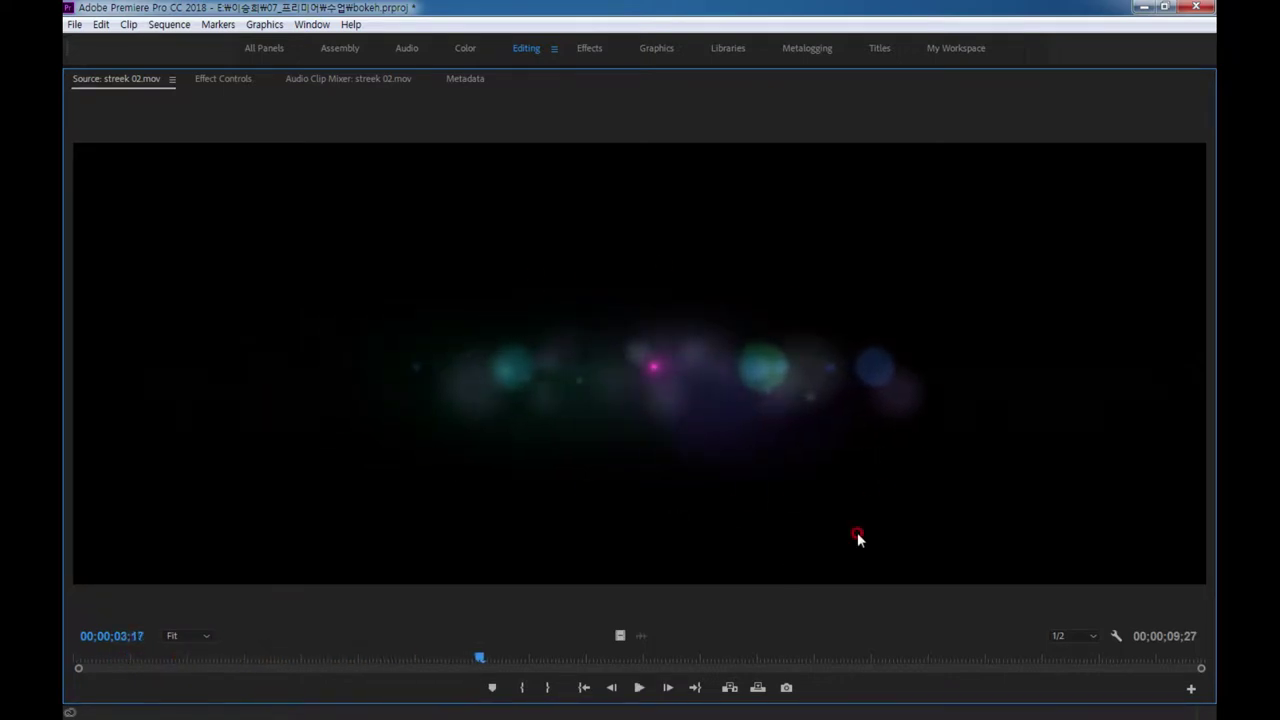
{"action": "key", "text": "grave"}
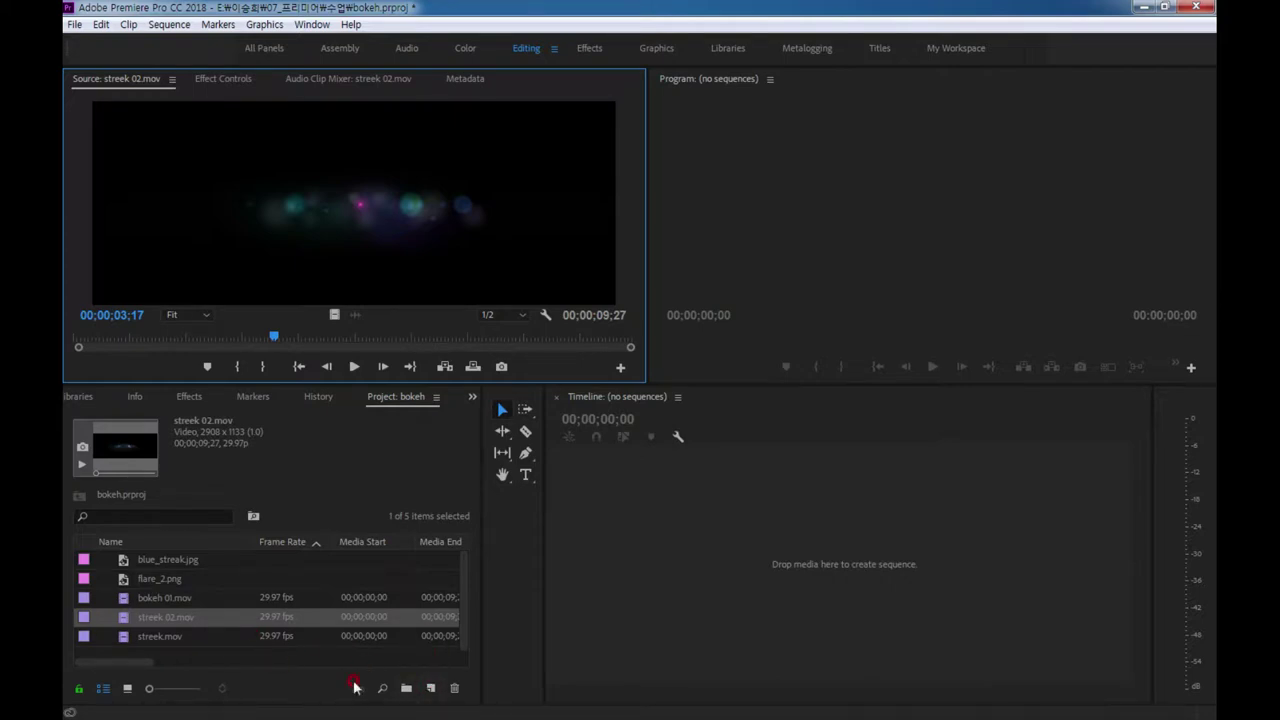
{"action": "left_click", "coordinate": [180, 559]}
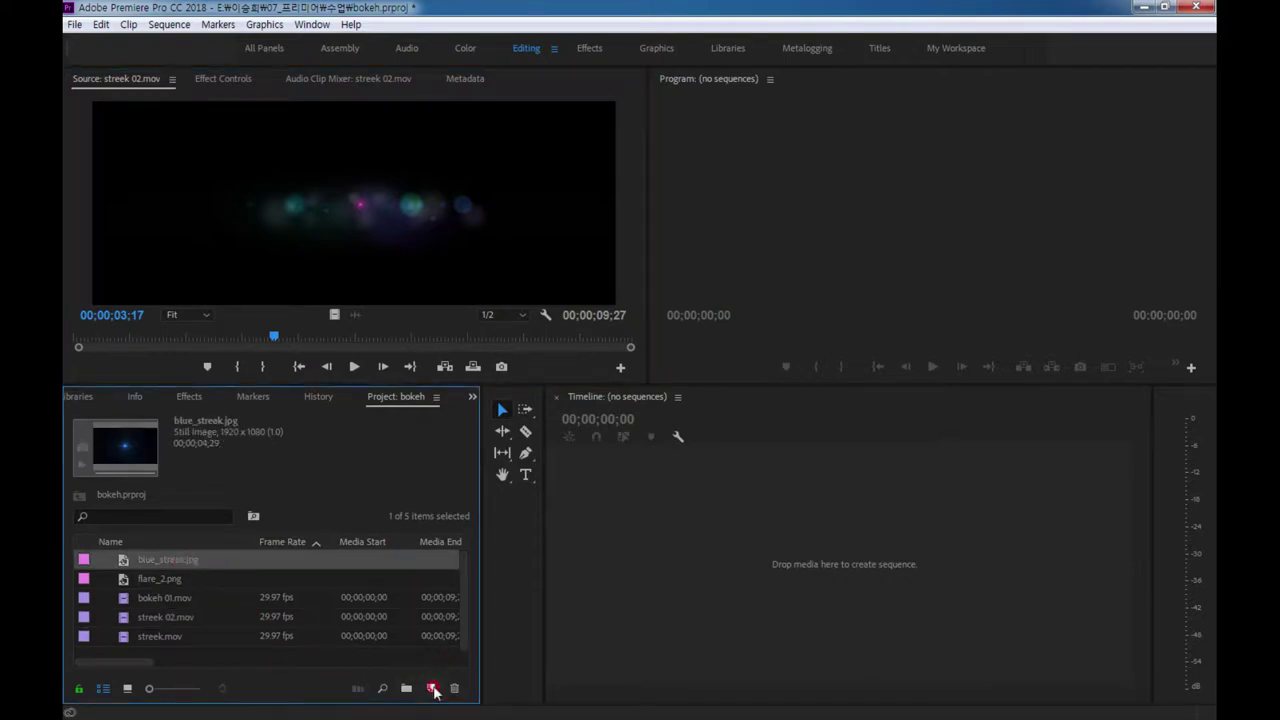
- Create Sequence 01 from the Canon XF MPEG2 1080p30 preset (1920x1080, 29.97 fps)
{"action": "left_click", "coordinate": [433, 688]}
{"action": "left_click", "coordinate": [470, 486]}
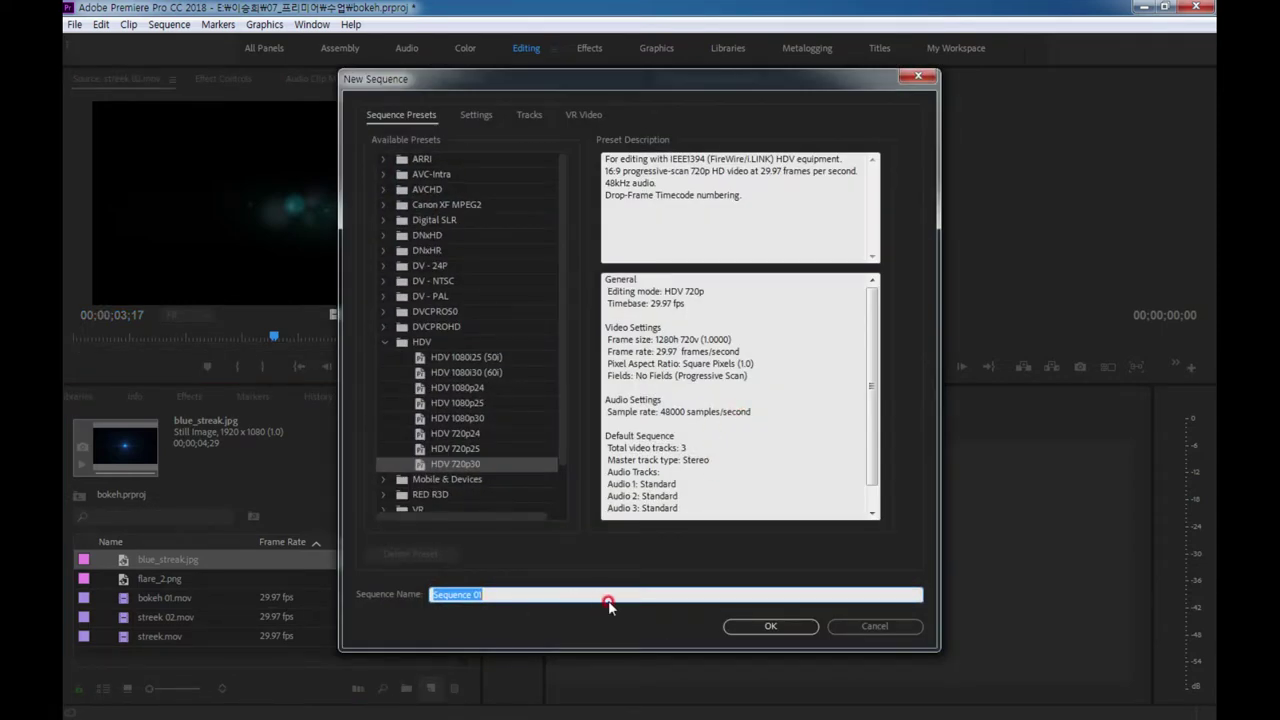
{"action": "left_click", "coordinate": [470, 418]}
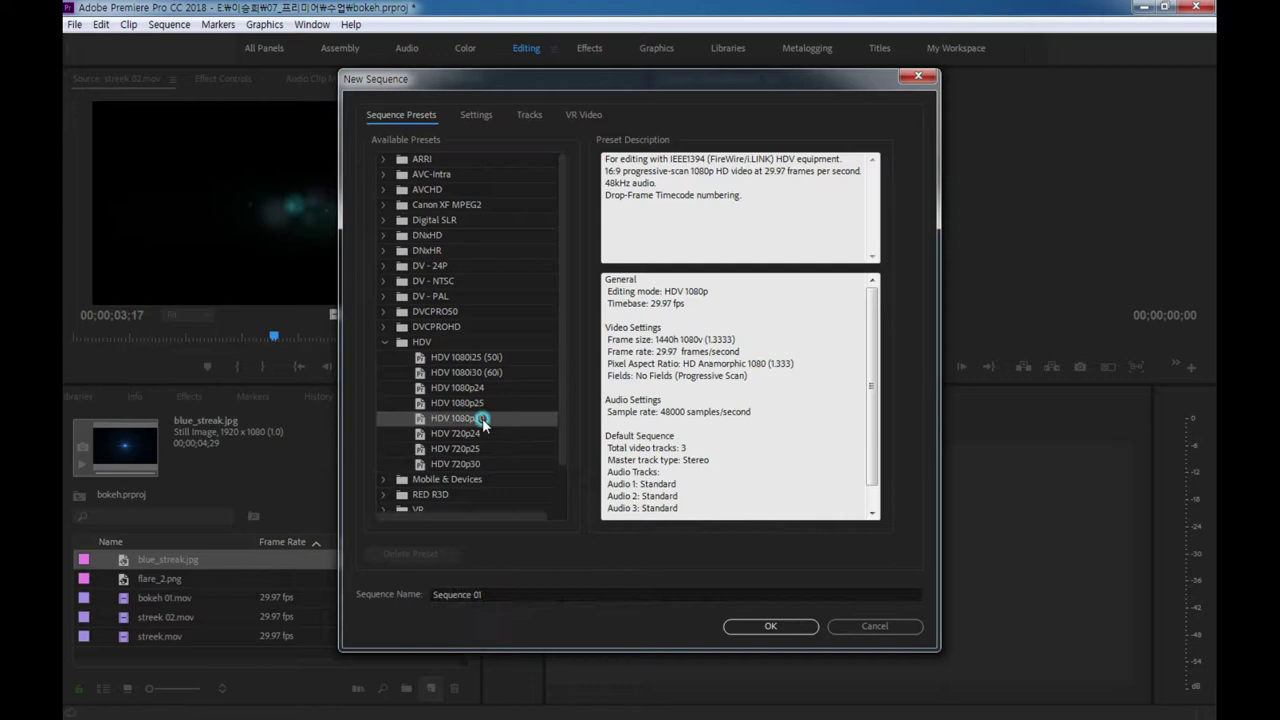
{"action": "left_click", "coordinate": [382, 206]}
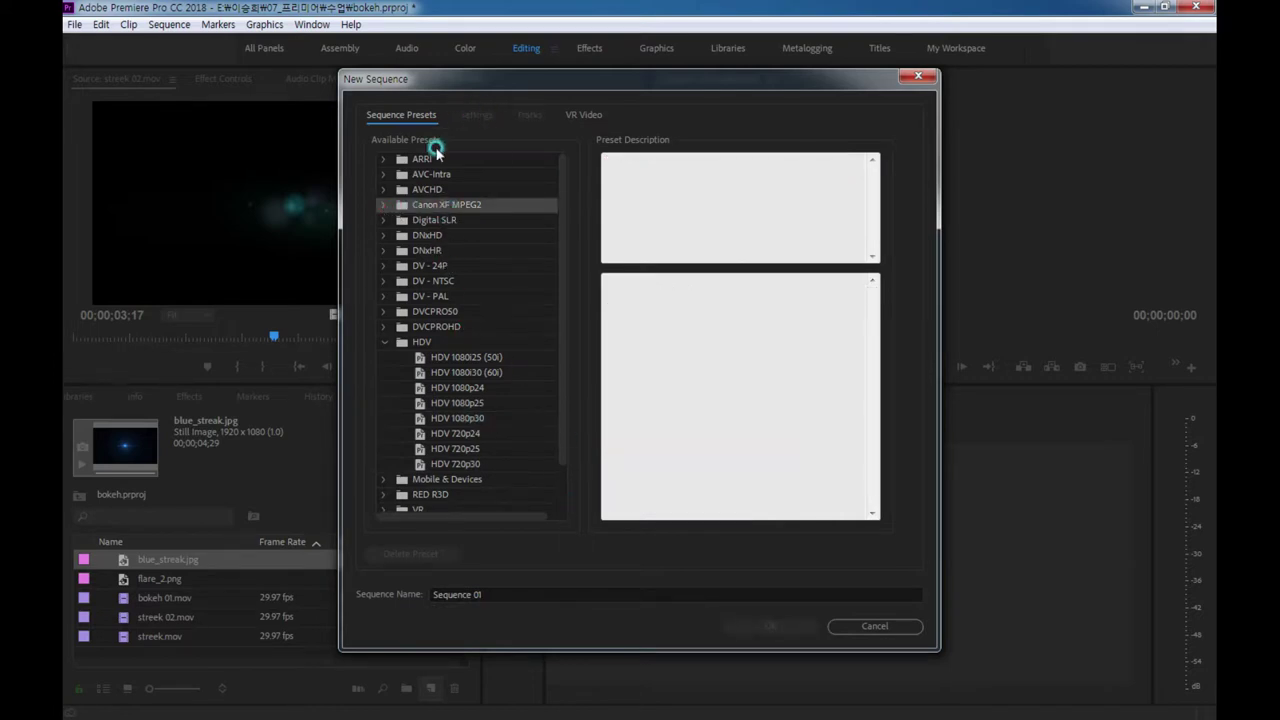
{"action": "left_click", "coordinate": [384, 204]}
{"action": "left_click", "coordinate": [442, 238]}
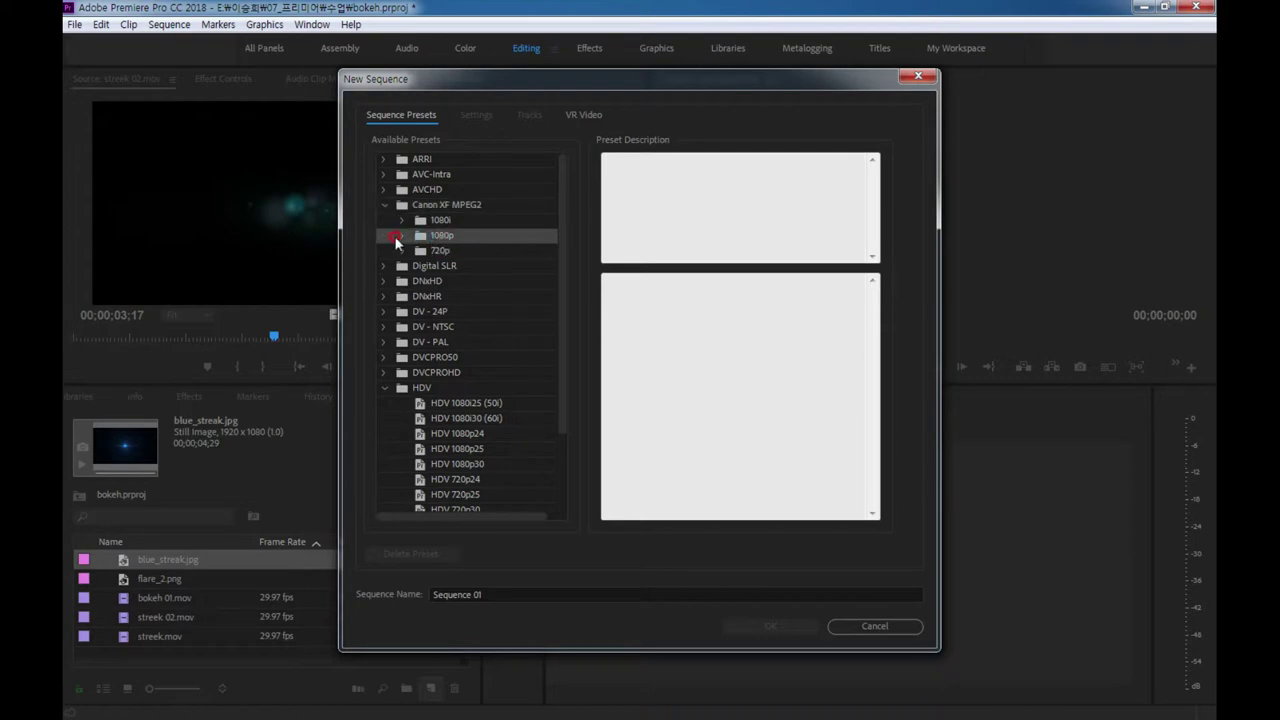
{"action": "left_click", "coordinate": [402, 235]}
{"action": "left_click", "coordinate": [509, 296]}
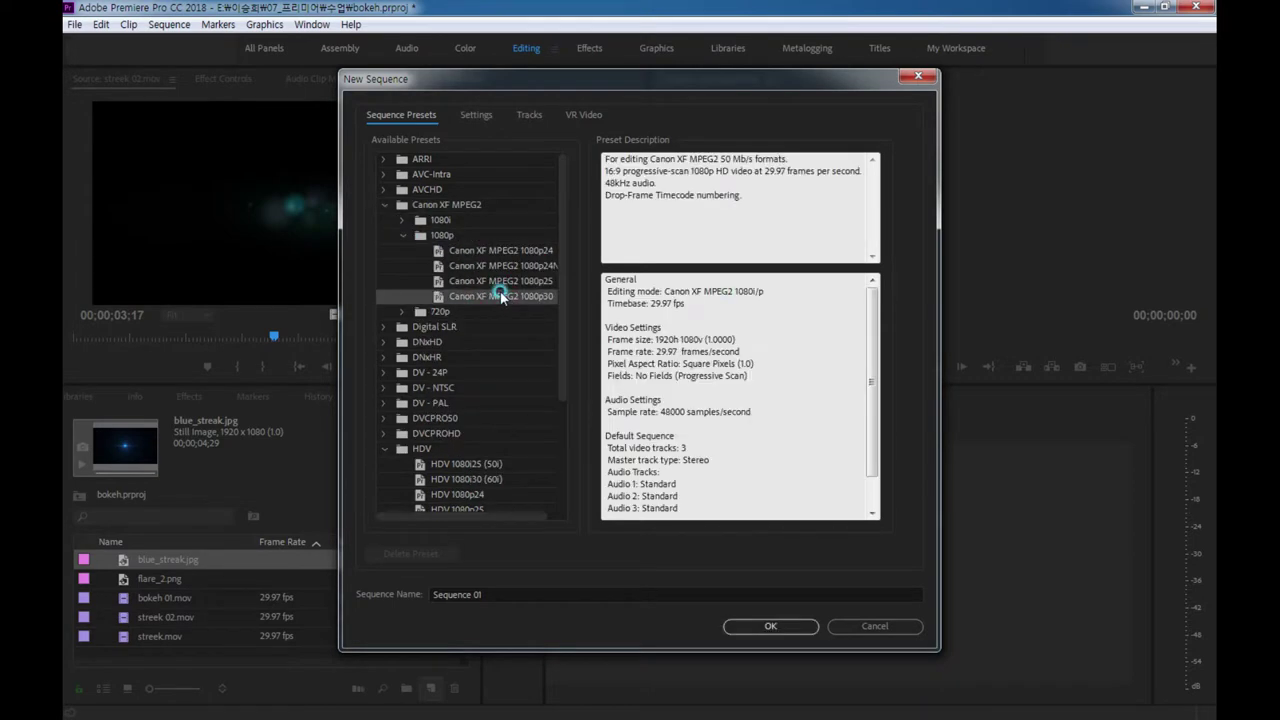
{"action": "left_click", "coordinate": [789, 628]}
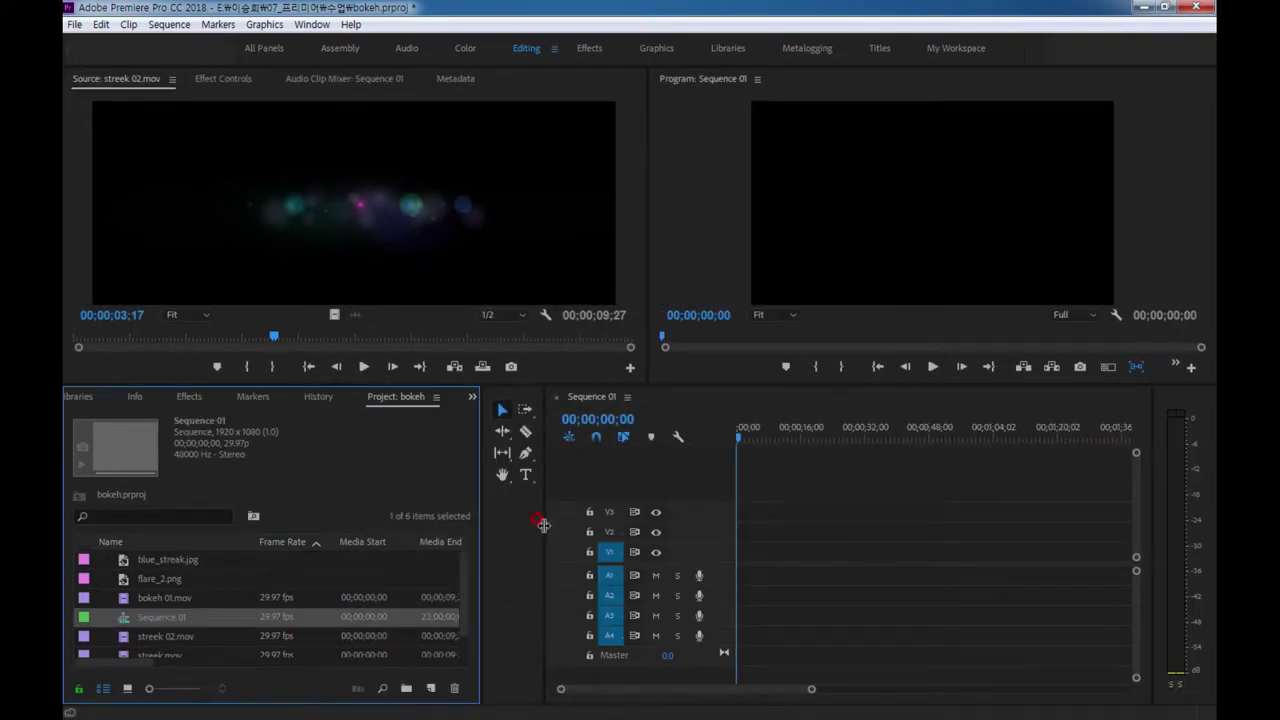
- Create a Black Video item and place it at the start of V1
{"action": "left_click_drag", "start_coordinate": [541, 524], "coordinate": [510, 528]}
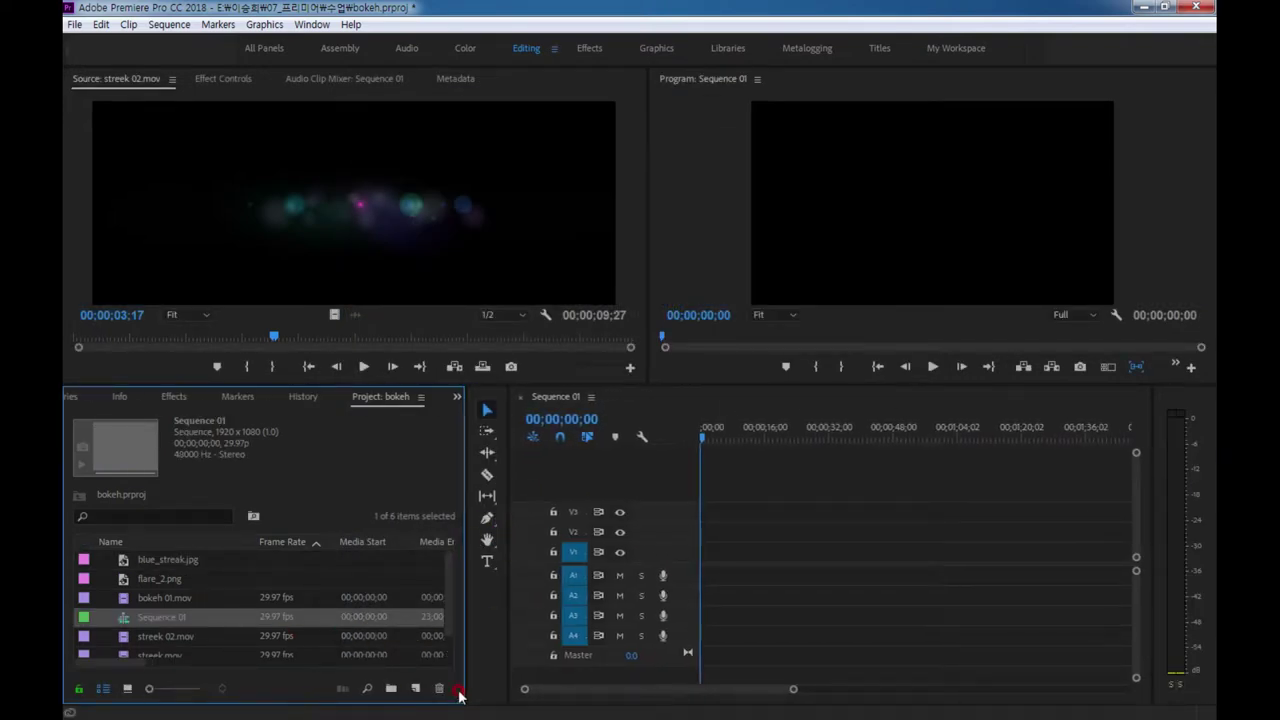
{"action": "left_click", "coordinate": [415, 690]}
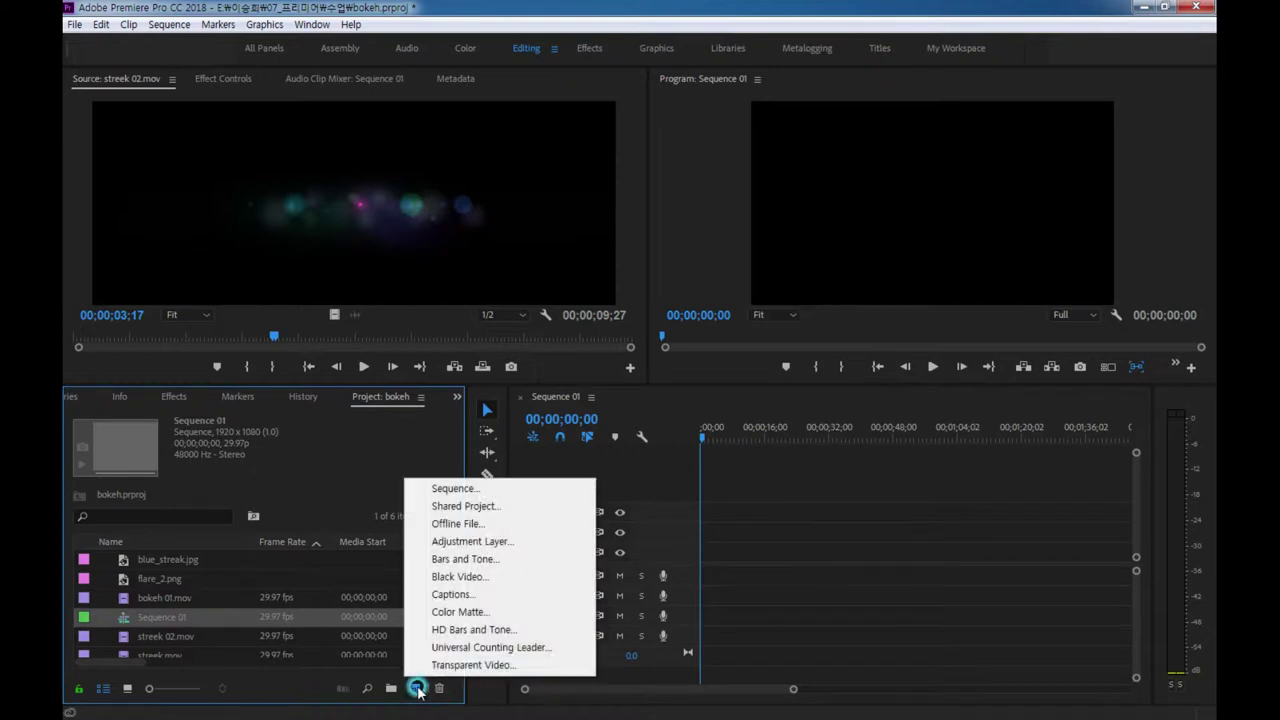
{"action": "left_click", "coordinate": [455, 578]}
{"action": "left_click", "coordinate": [663, 420]}
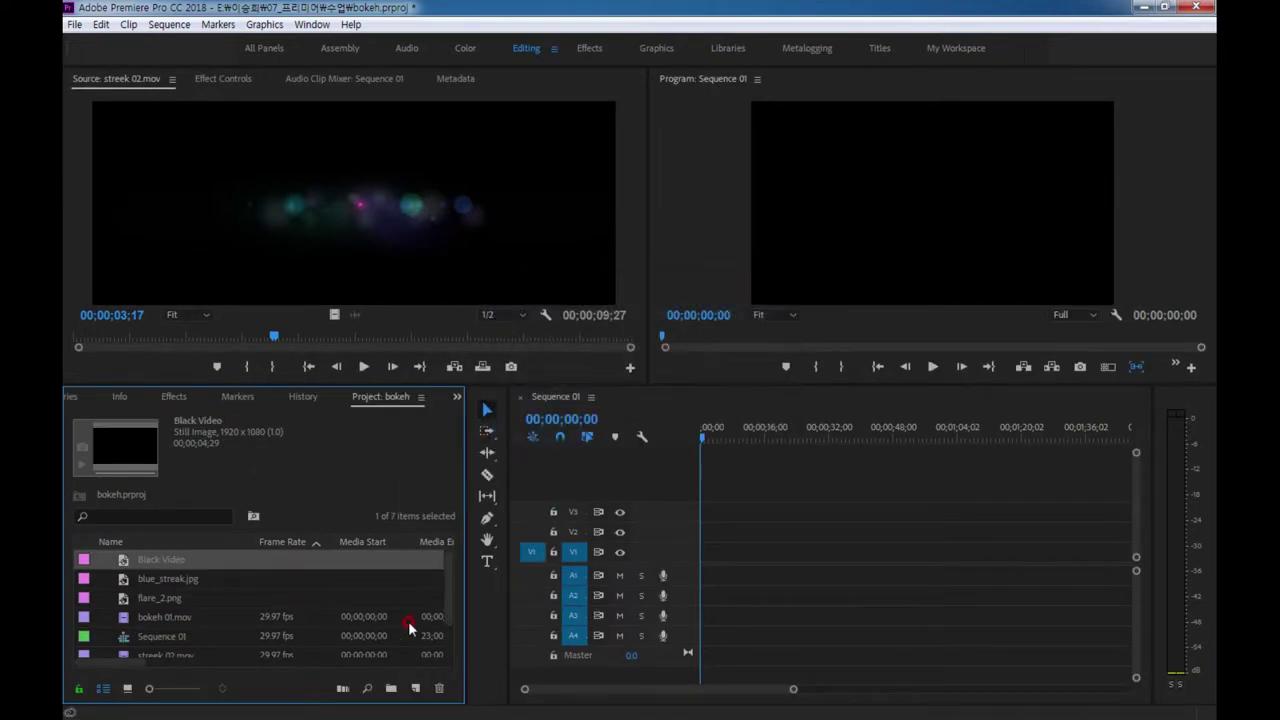
{"action": "left_click_drag", "start_coordinate": [137, 565], "coordinate": [710, 552]}
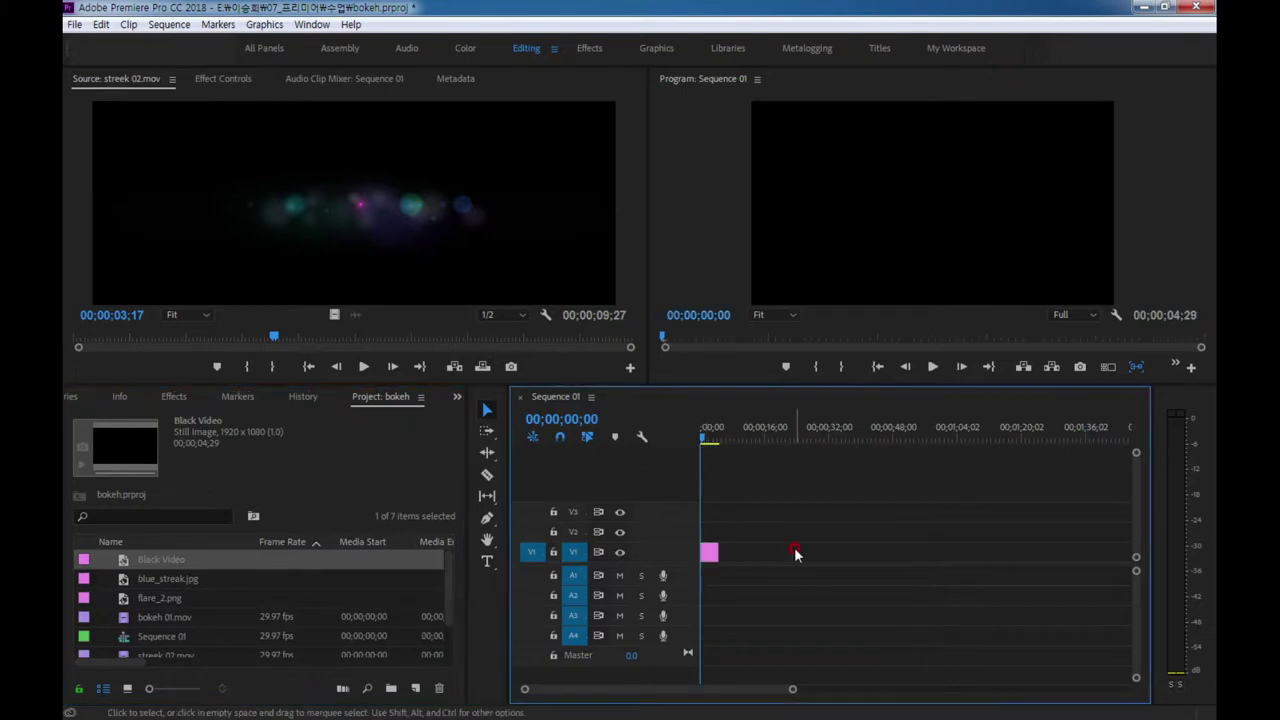
{"action": "key", "text": "backslash"}
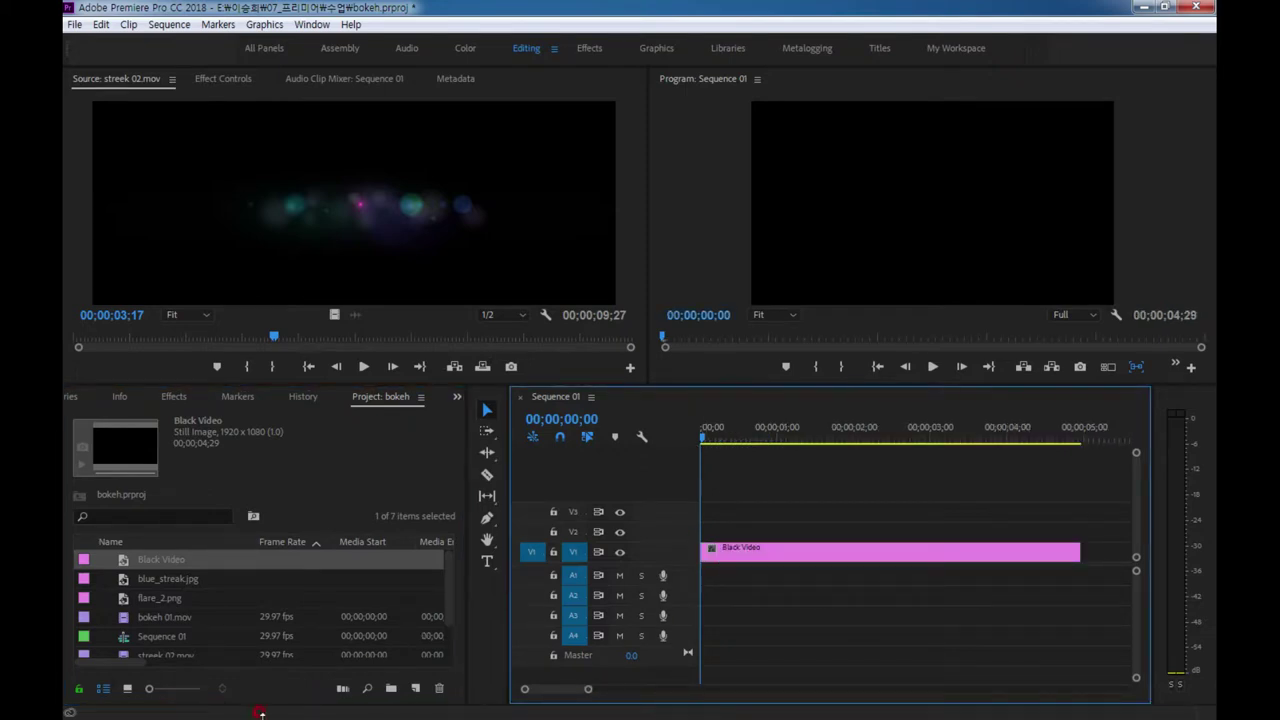
- Place bokeh 01.mov on V2 and extend Black Video to match its length
{"action": "left_click_drag", "start_coordinate": [163, 617], "coordinate": [709, 533]}
{"action": "key", "text": "backslash"}
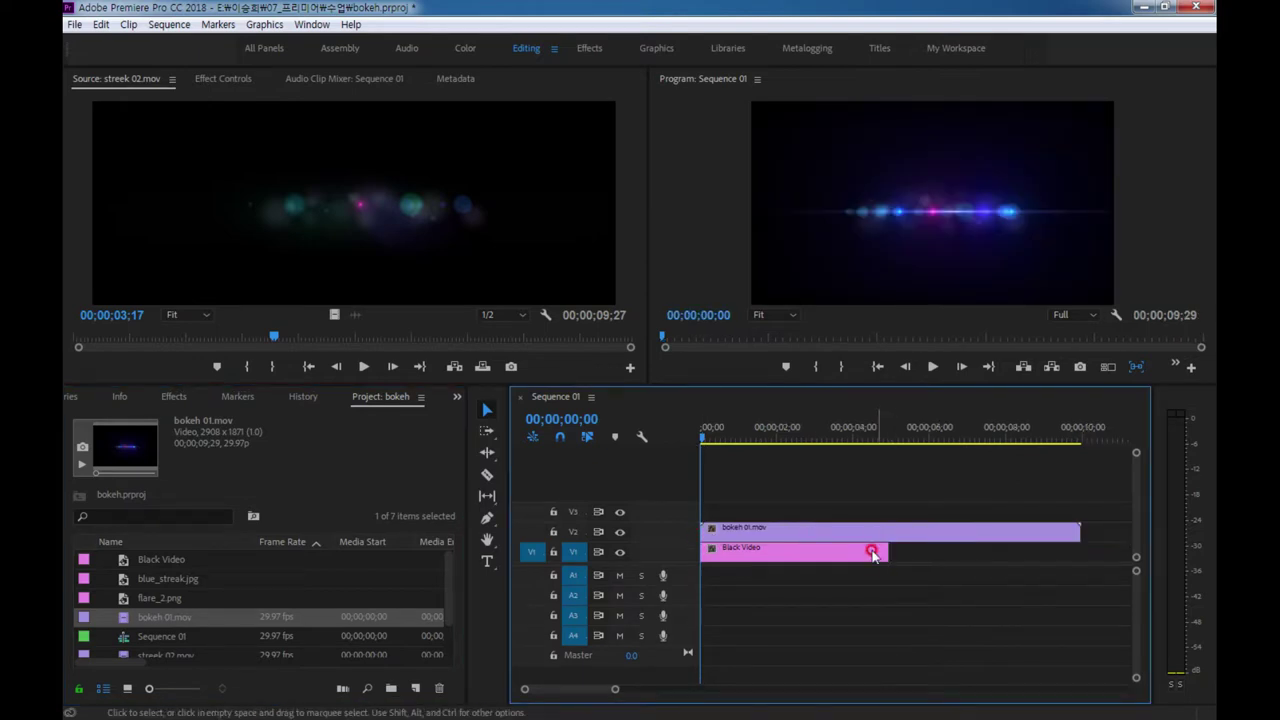
{"action": "left_click_drag", "start_coordinate": [872, 555], "coordinate": [1065, 555]}
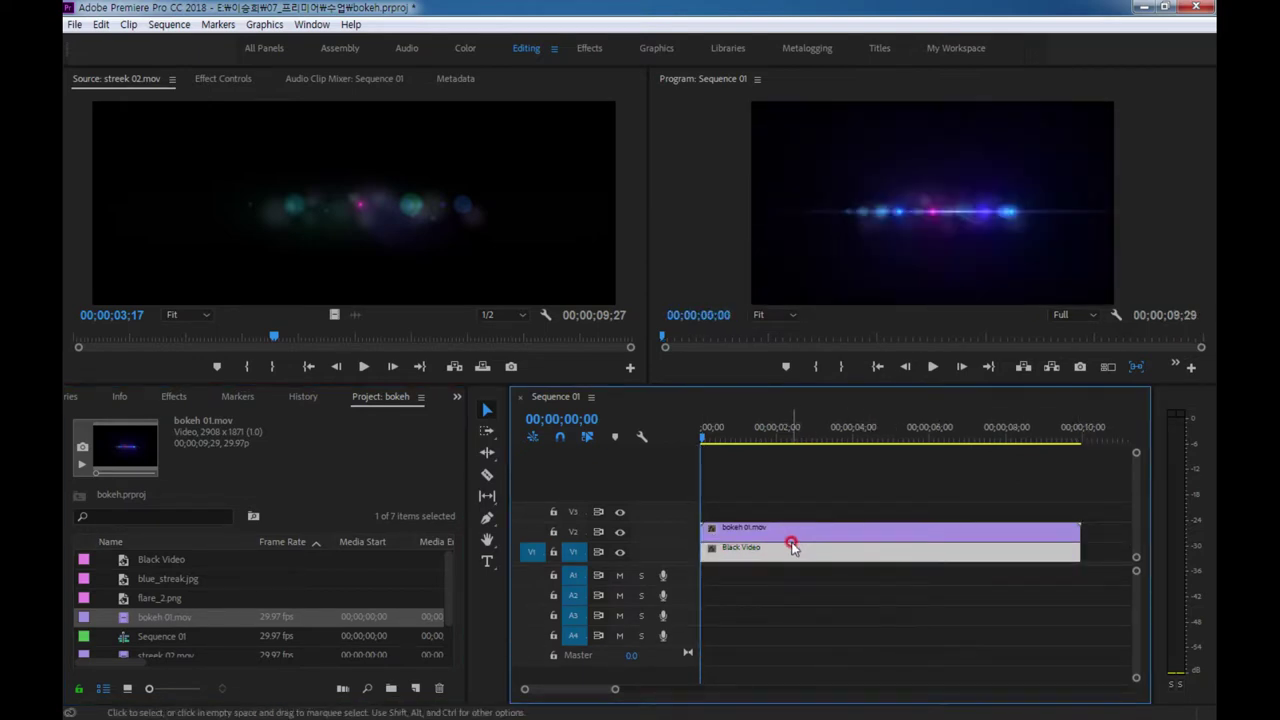
- Set the bokeh 01.mov clip's Opacity blend mode to Screen
{"action": "left_click", "coordinate": [750, 535]}
{"action": "left_click", "coordinate": [375, 265]}
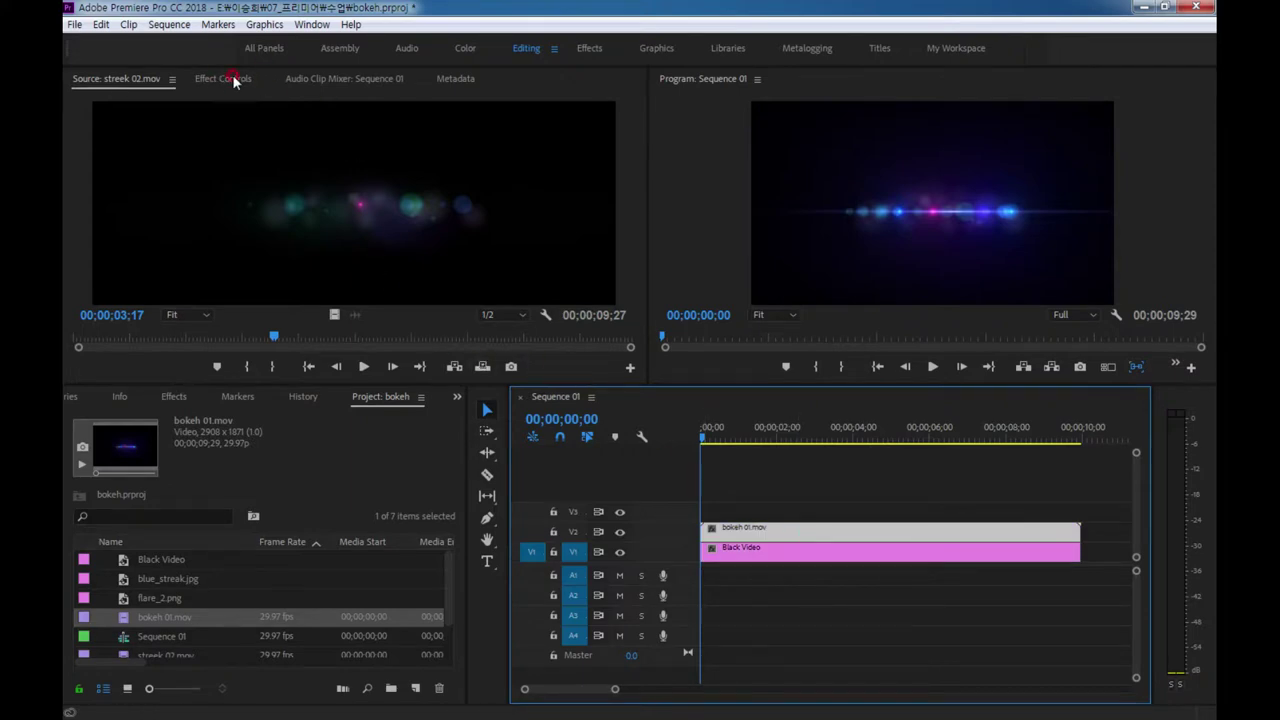
{"action": "left_click", "coordinate": [230, 80]}
{"action": "left_click", "coordinate": [333, 328]}
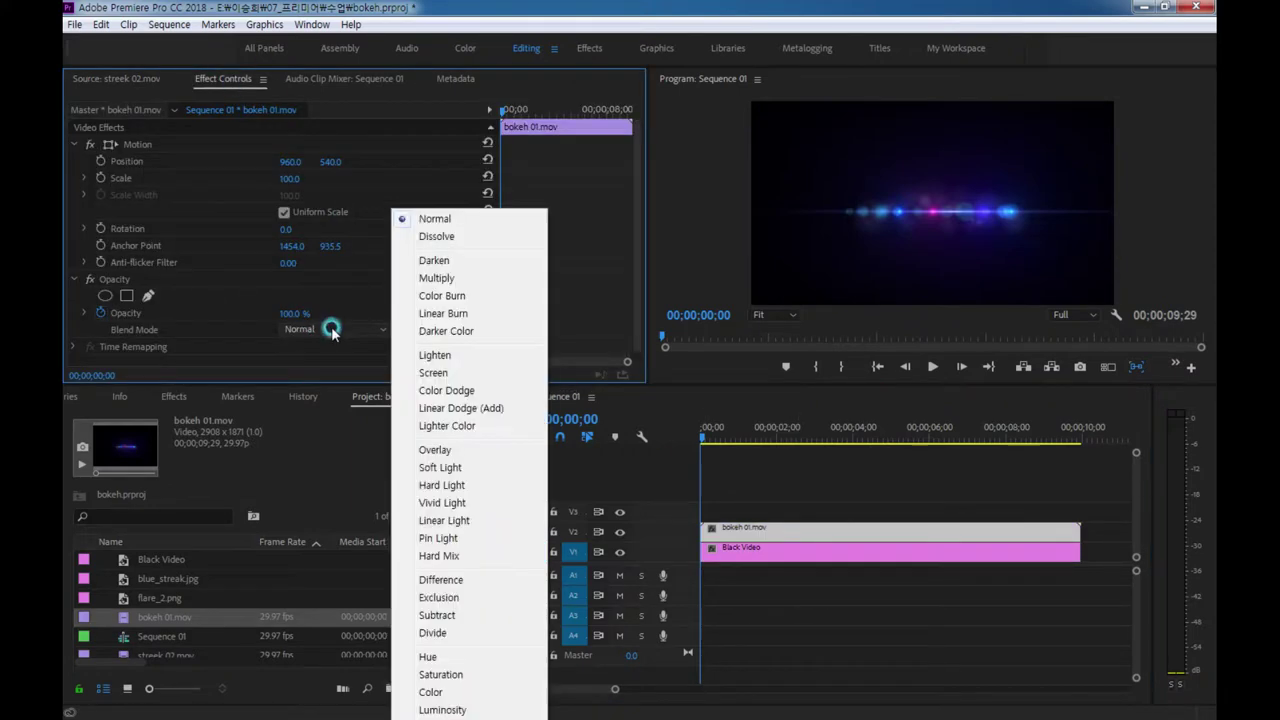
{"action": "left_click", "coordinate": [446, 376]}
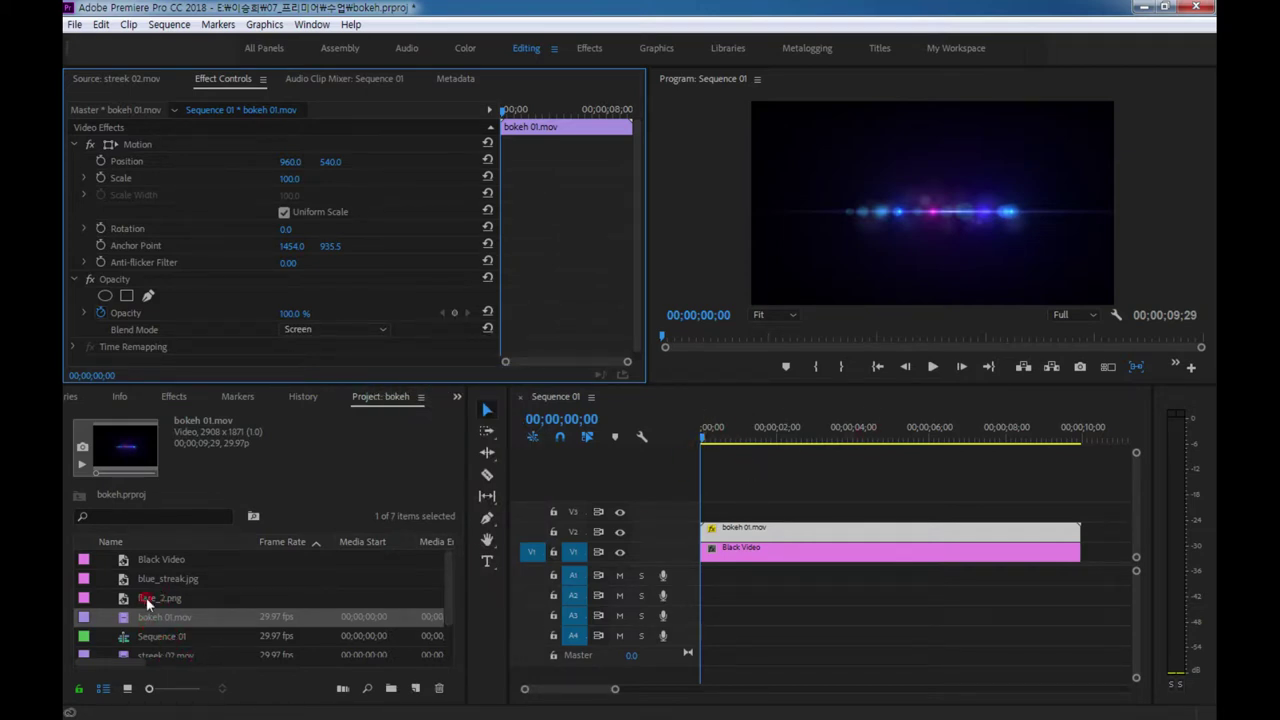
- Place streek 02.mov on track V3 above the bokeh clip
{"action": "left_click", "coordinate": [145, 600]}
{"action": "scroll", "coordinate": [170, 625], "scroll_direction": "down", "scroll_amount": 1}
{"action": "left_click_drag", "start_coordinate": [155, 622], "coordinate": [693, 519]}
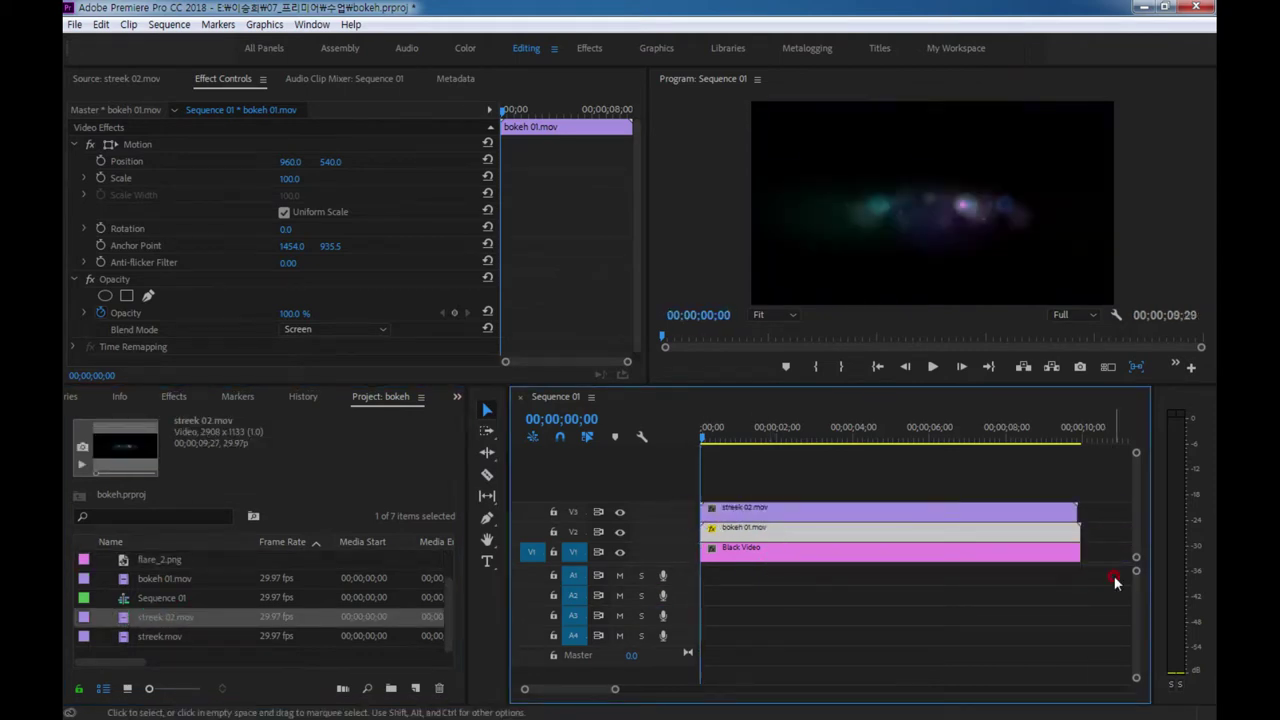
- Set the streek 02.mov clip's blend mode to Screen
{"action": "left_click", "coordinate": [936, 512]}
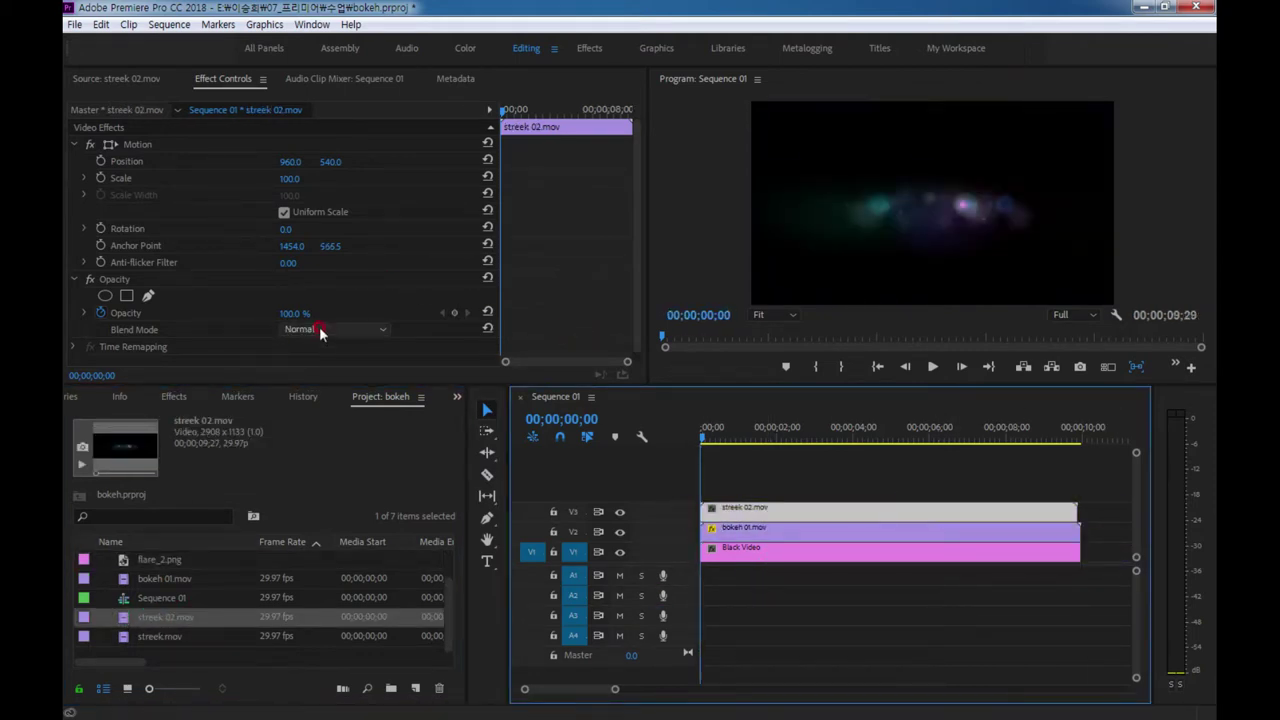
{"action": "left_click", "coordinate": [318, 330]}
{"action": "left_click", "coordinate": [434, 374]}
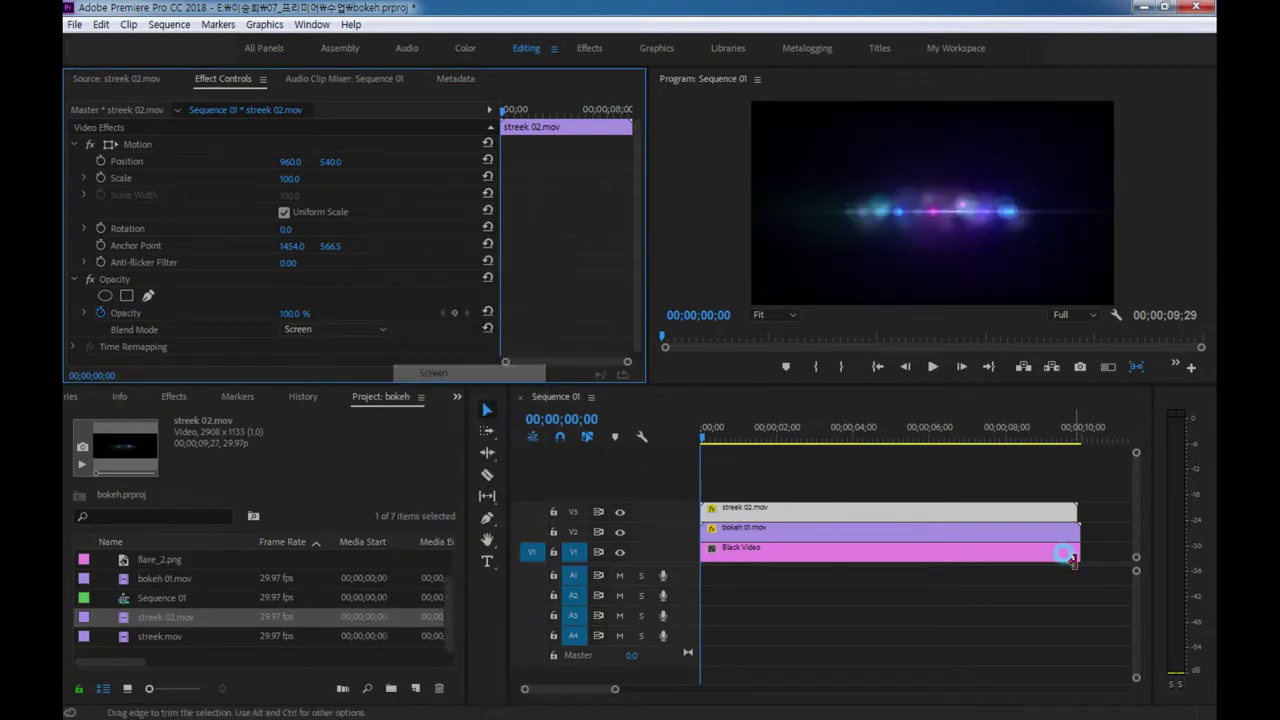
- Trim the Black Video clip's end back by 2 frames
{"action": "left_click", "coordinate": [1072, 528]}
{"action": "left_click", "coordinate": [1072, 528]}
{"action": "left_click_drag", "start_coordinate": [1075, 552], "coordinate": [1072, 552]}
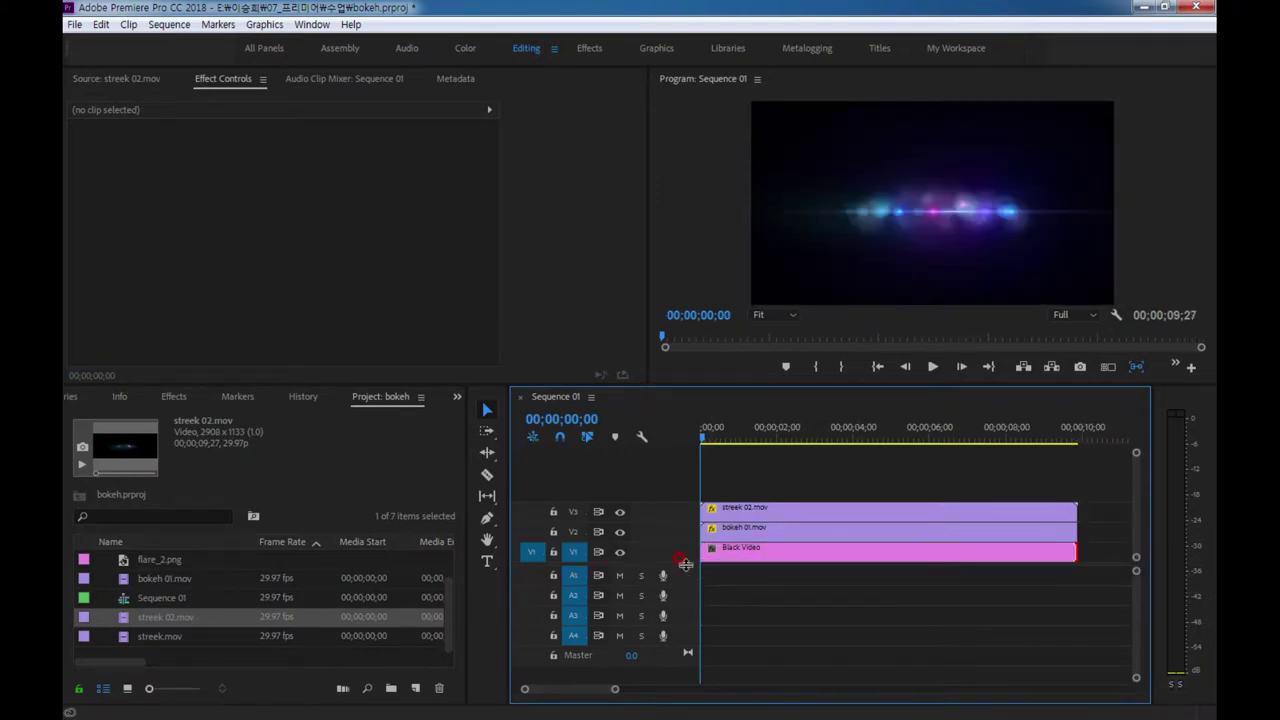
{"action": "left_click_drag", "start_coordinate": [685, 564], "coordinate": [685, 610]}
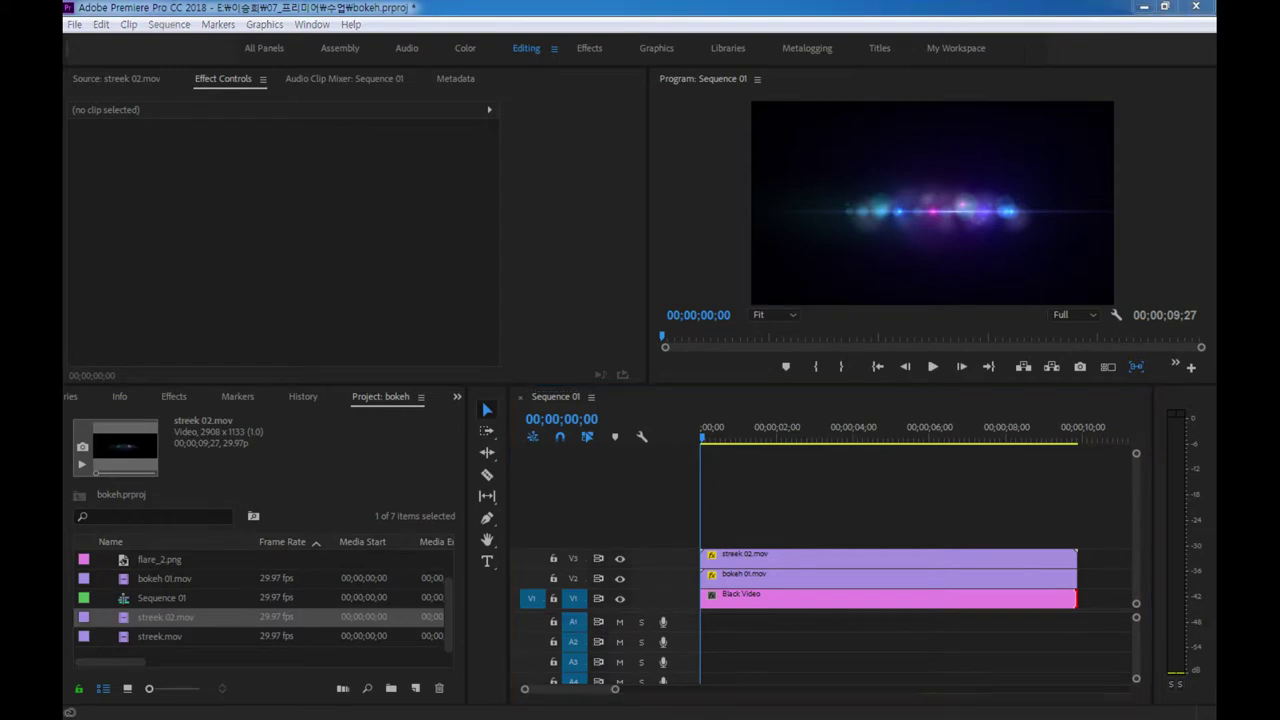
- Alt-drag a copy of Black Video to a new V4 track, set Screen blending, and show Effects
{"action": "left_click", "coordinate": [735, 600]}
{"action": "left_click_drag", "start_coordinate": [735, 600], "coordinate": [740, 538]}
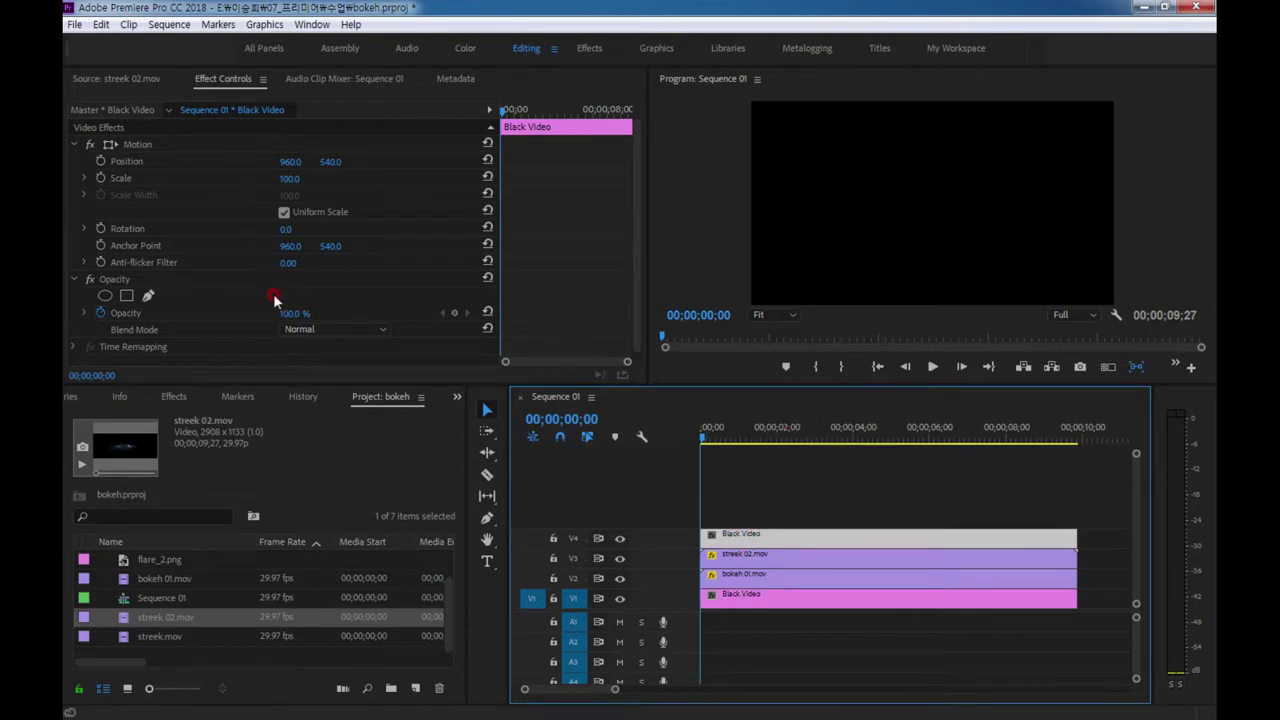
{"action": "left_click", "coordinate": [349, 330]}
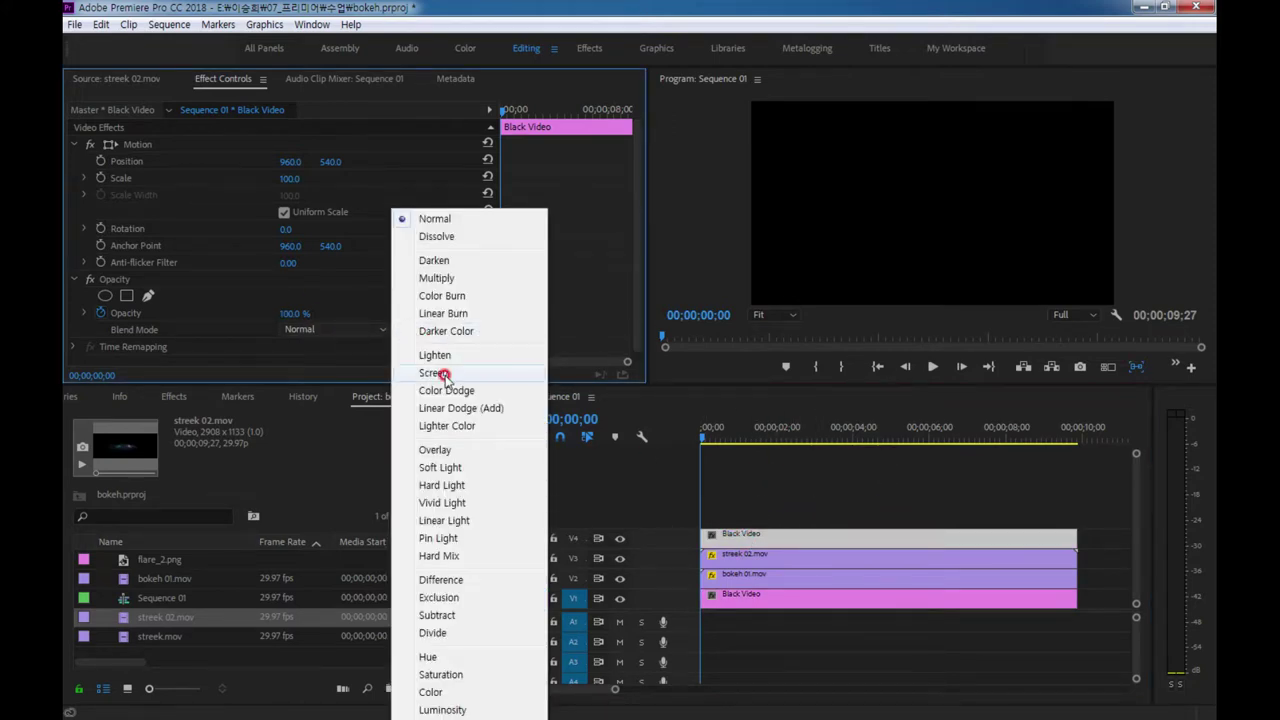
{"action": "left_click", "coordinate": [440, 372]}
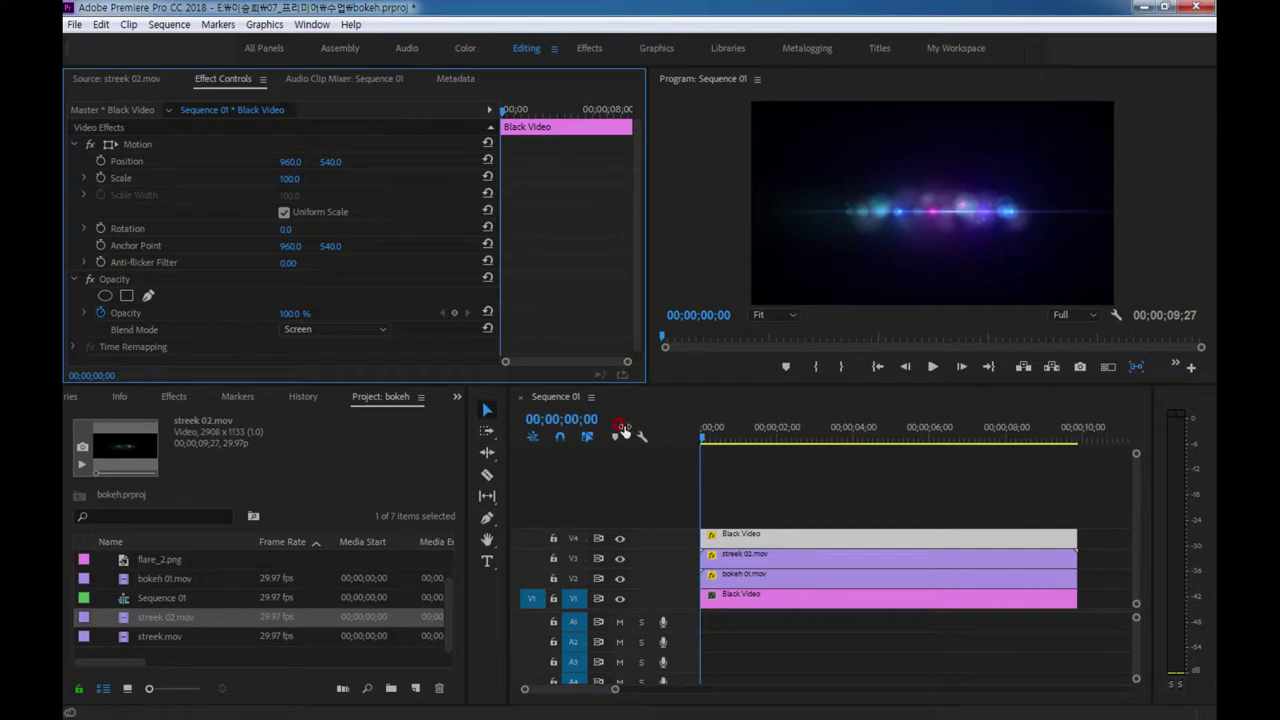
{"action": "left_click", "coordinate": [170, 397]}
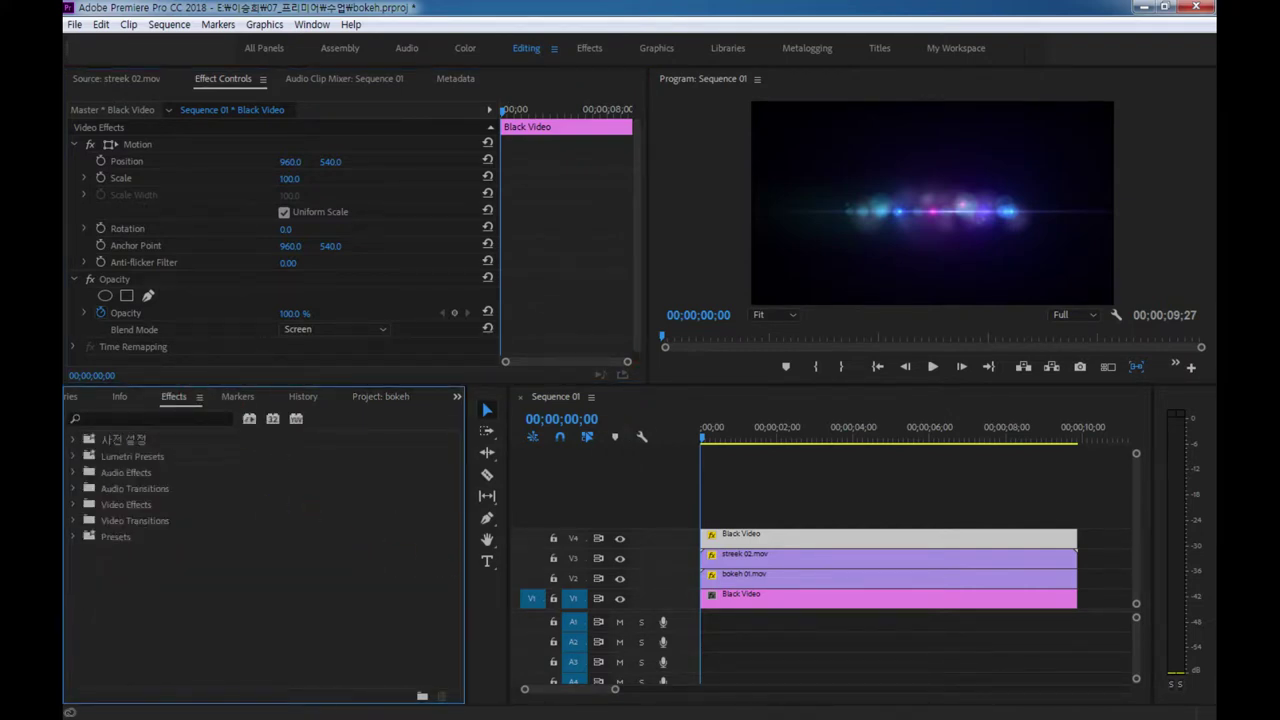
- Search 'lens' and apply Lens Flare to the V4 Black Video clip
{"action": "left_click", "coordinate": [97, 419]}
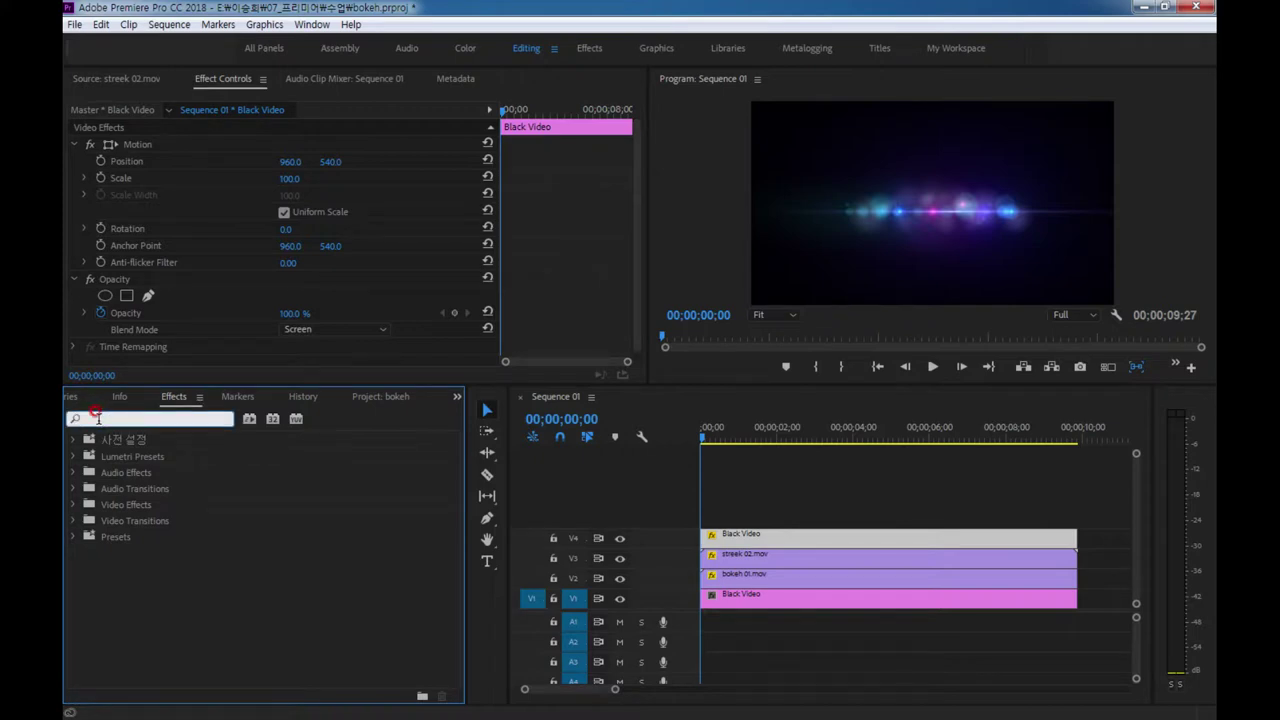
{"action": "type", "text": "lens"}
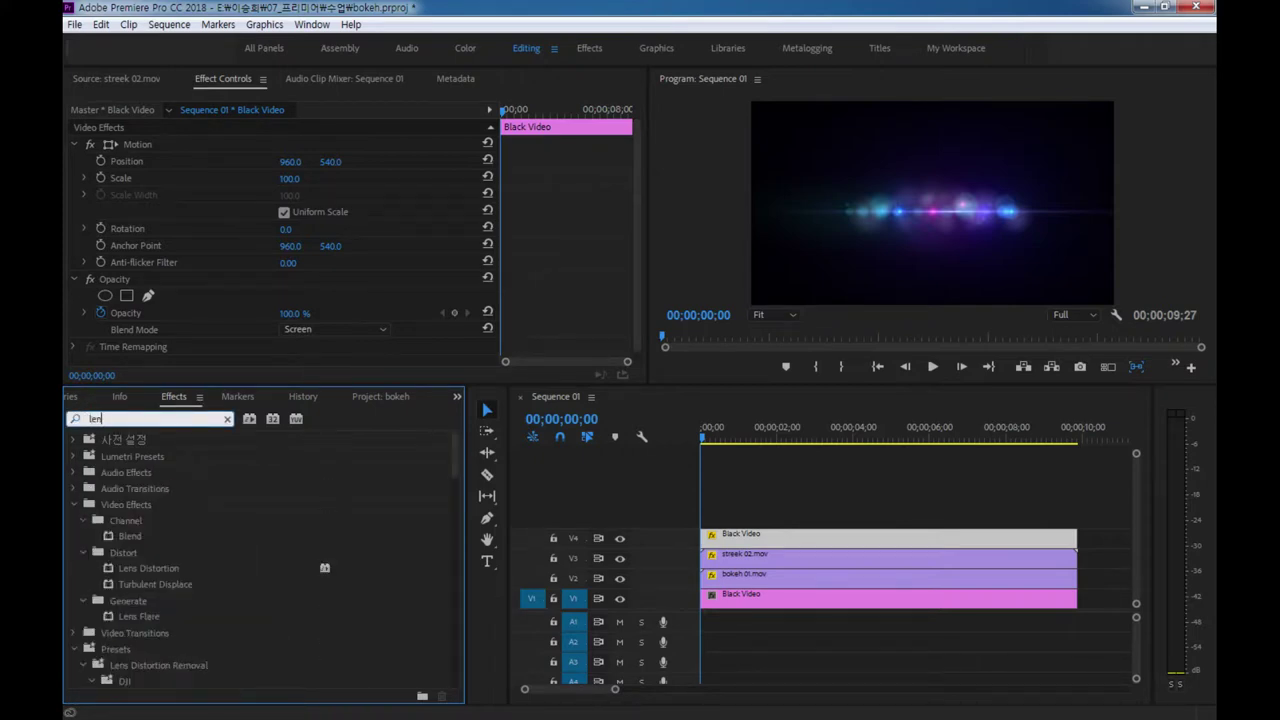
{"action": "left_click_drag", "start_coordinate": [140, 567], "coordinate": [756, 536]}
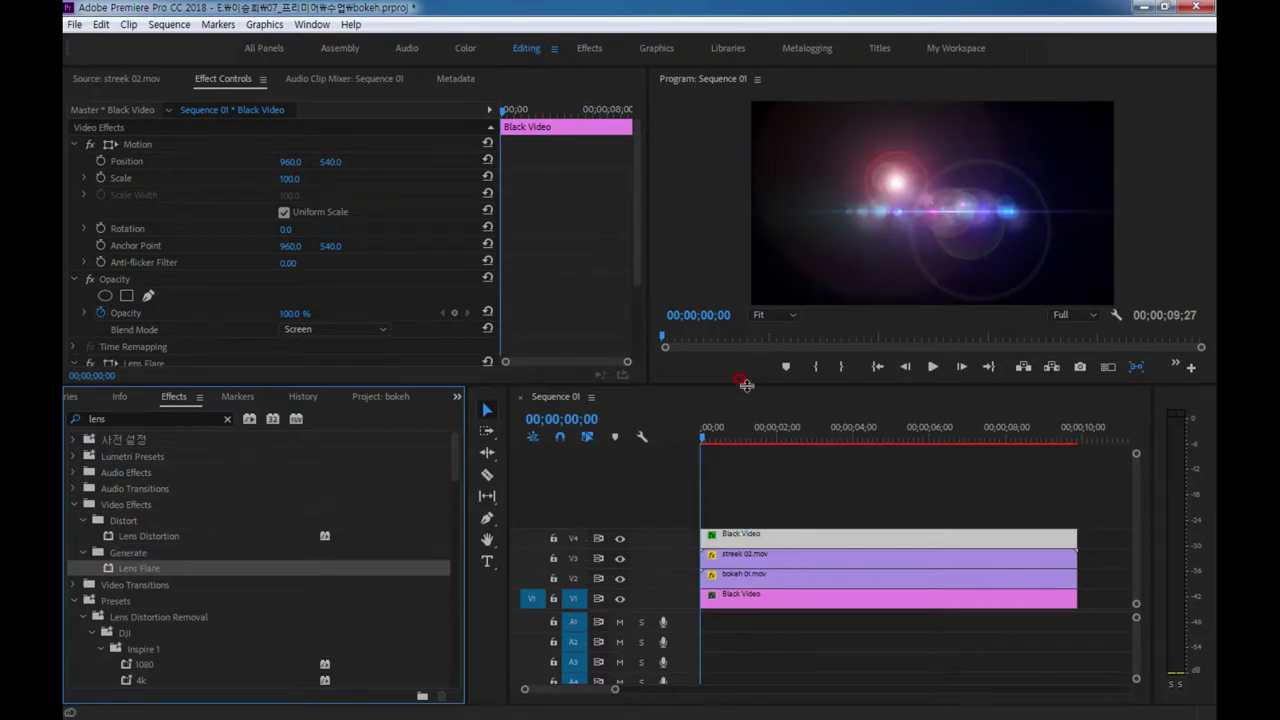
{"action": "left_click_drag", "start_coordinate": [746, 384], "coordinate": [746, 447]}
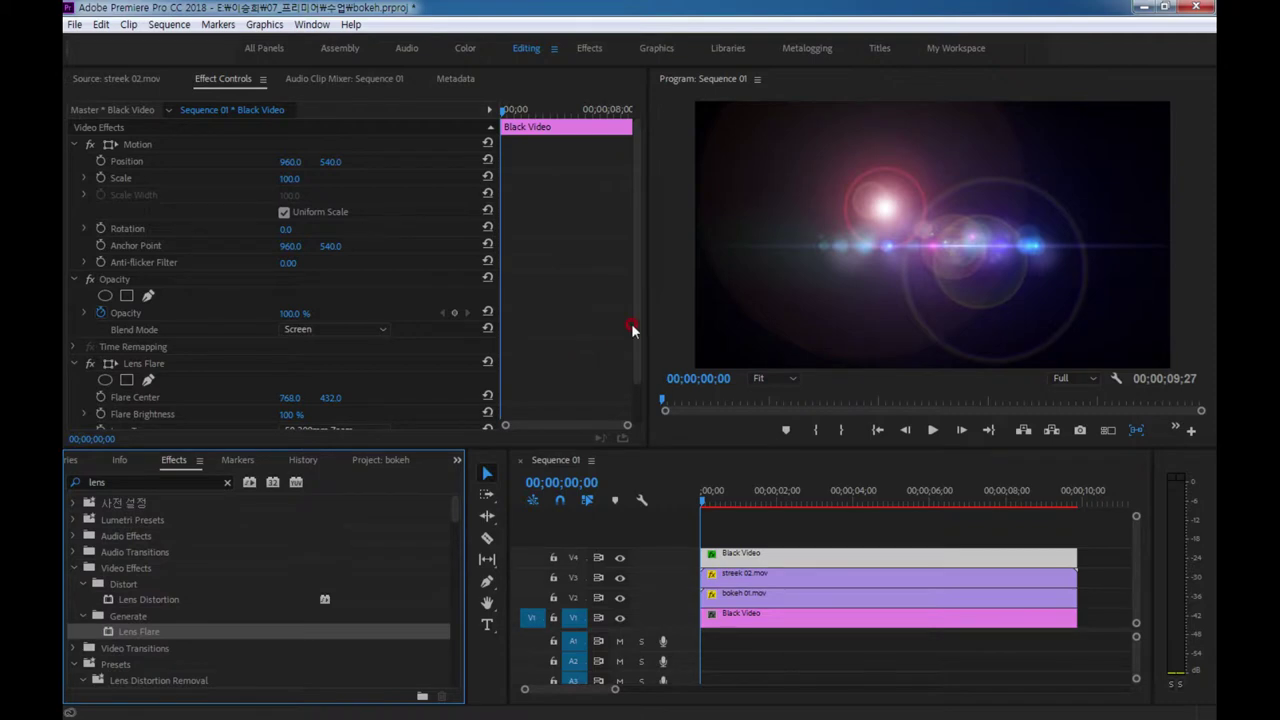
- Move the Lens Flare centre toward the frame middle and set its Y to 600.0
{"action": "left_click_drag", "start_coordinate": [637, 322], "coordinate": [642, 427]}
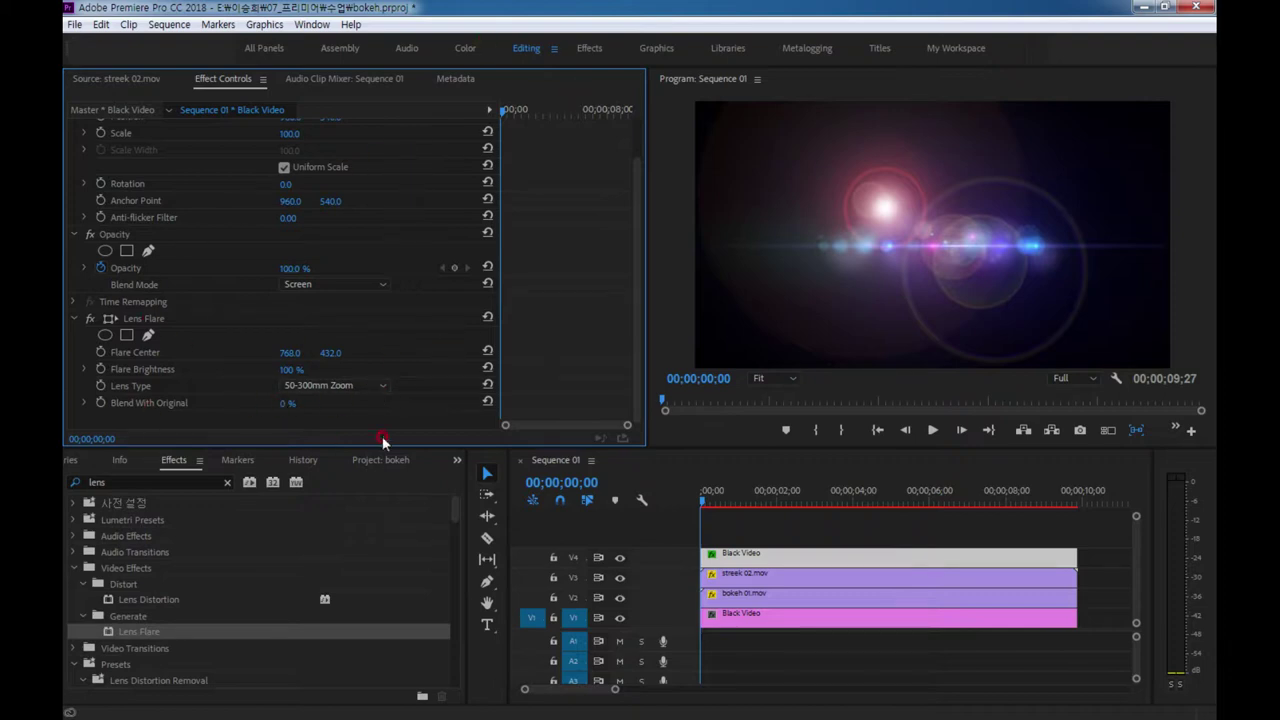
{"action": "left_click", "coordinate": [143, 318]}
{"action": "left_click_drag", "start_coordinate": [886, 211], "coordinate": [935, 253]}
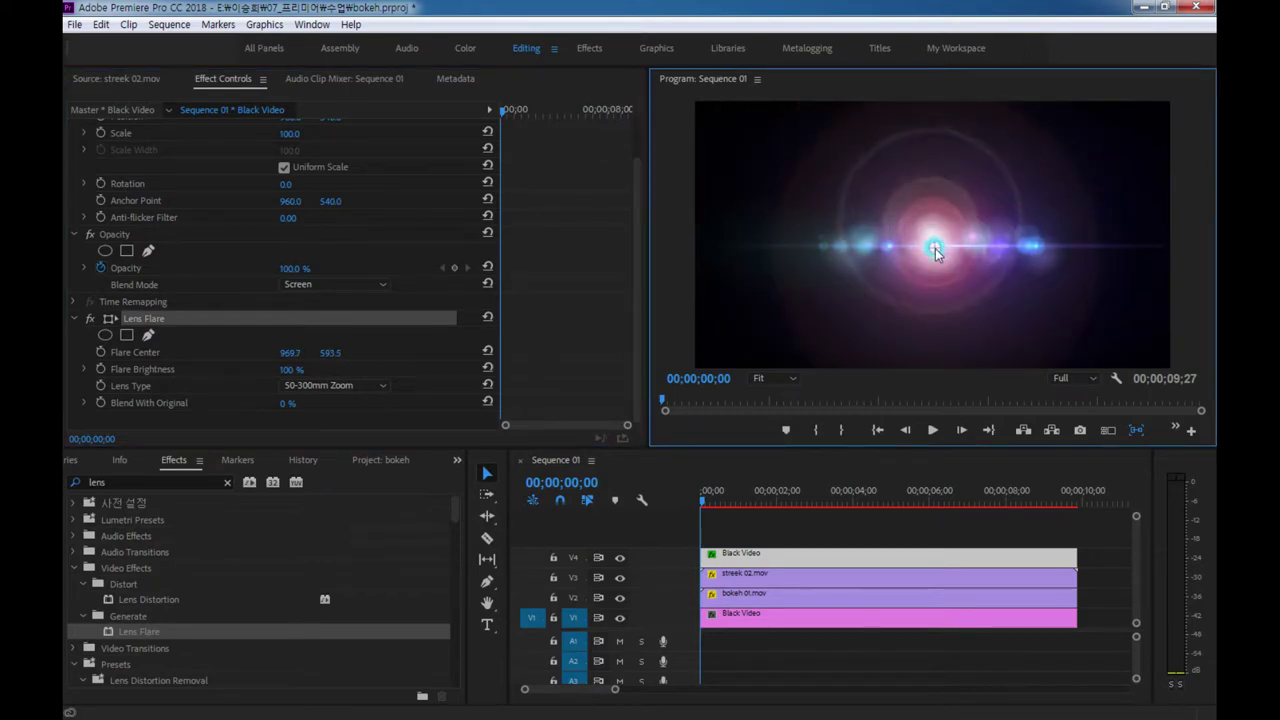
{"action": "left_click_drag", "start_coordinate": [935, 253], "coordinate": [941, 248]}
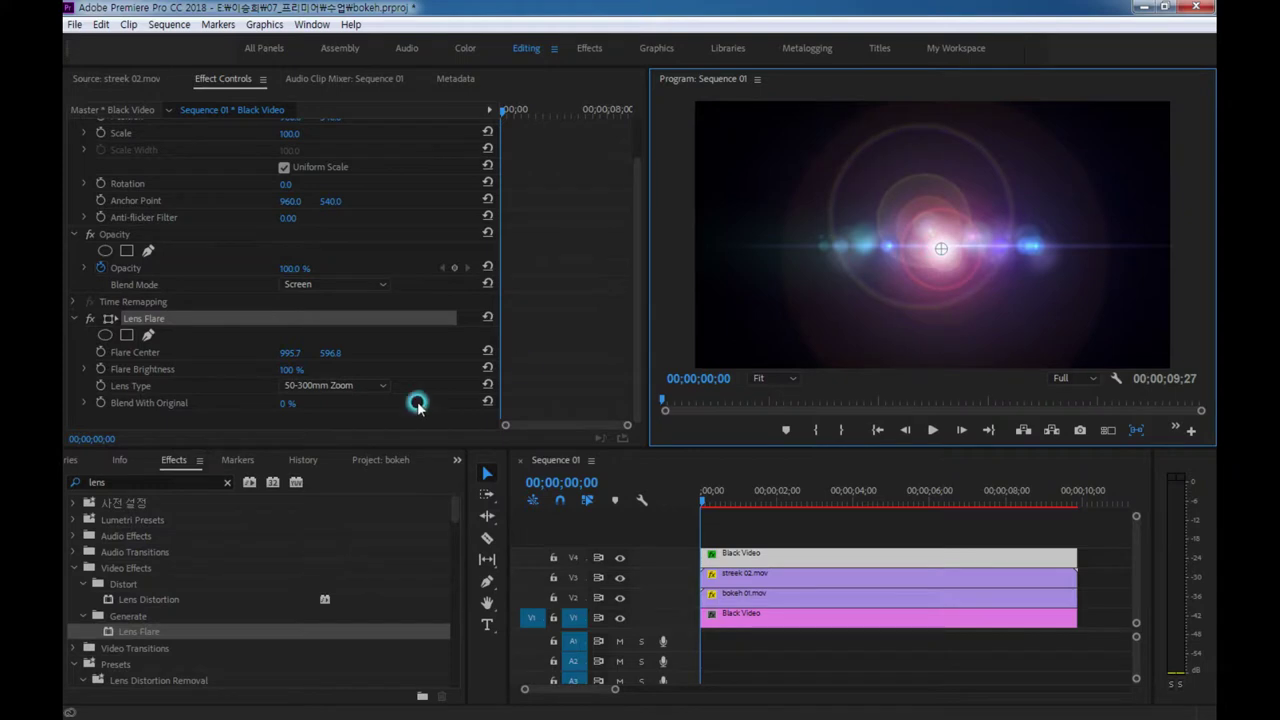
{"action": "left_click", "coordinate": [290, 353]}
{"action": "type", "text": "680"}
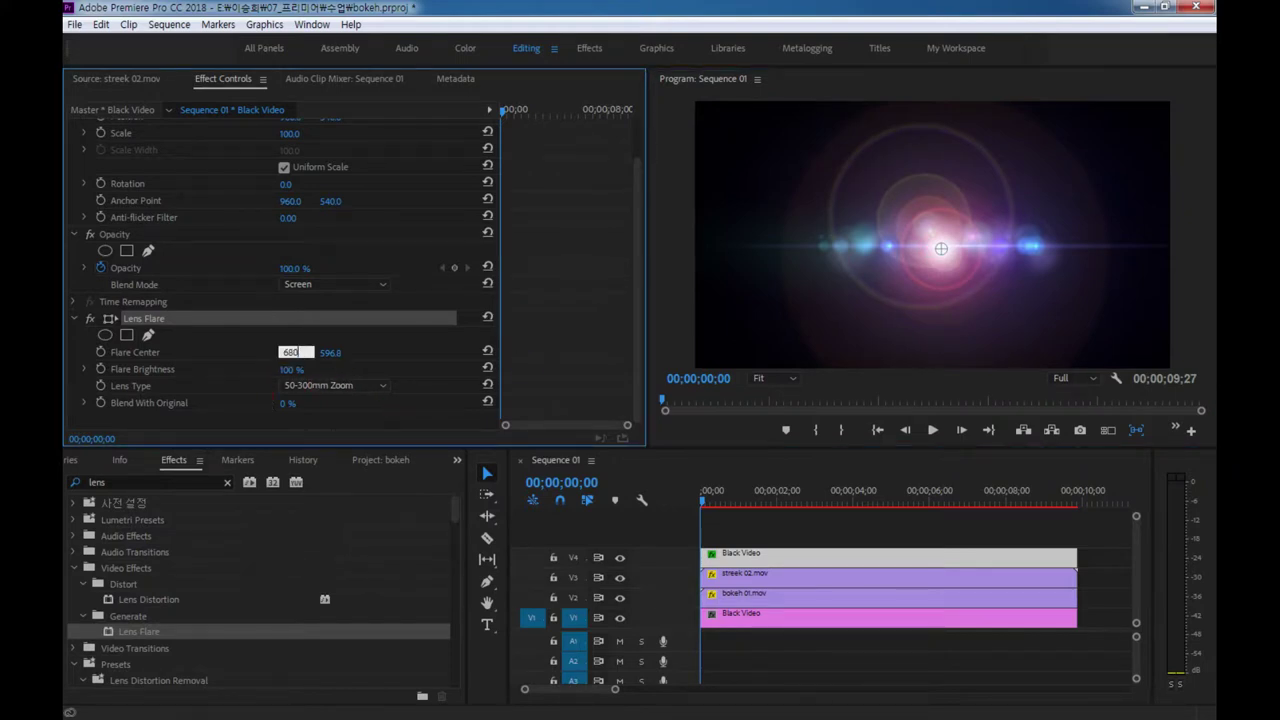
{"action": "left_click", "coordinate": [333, 348]}
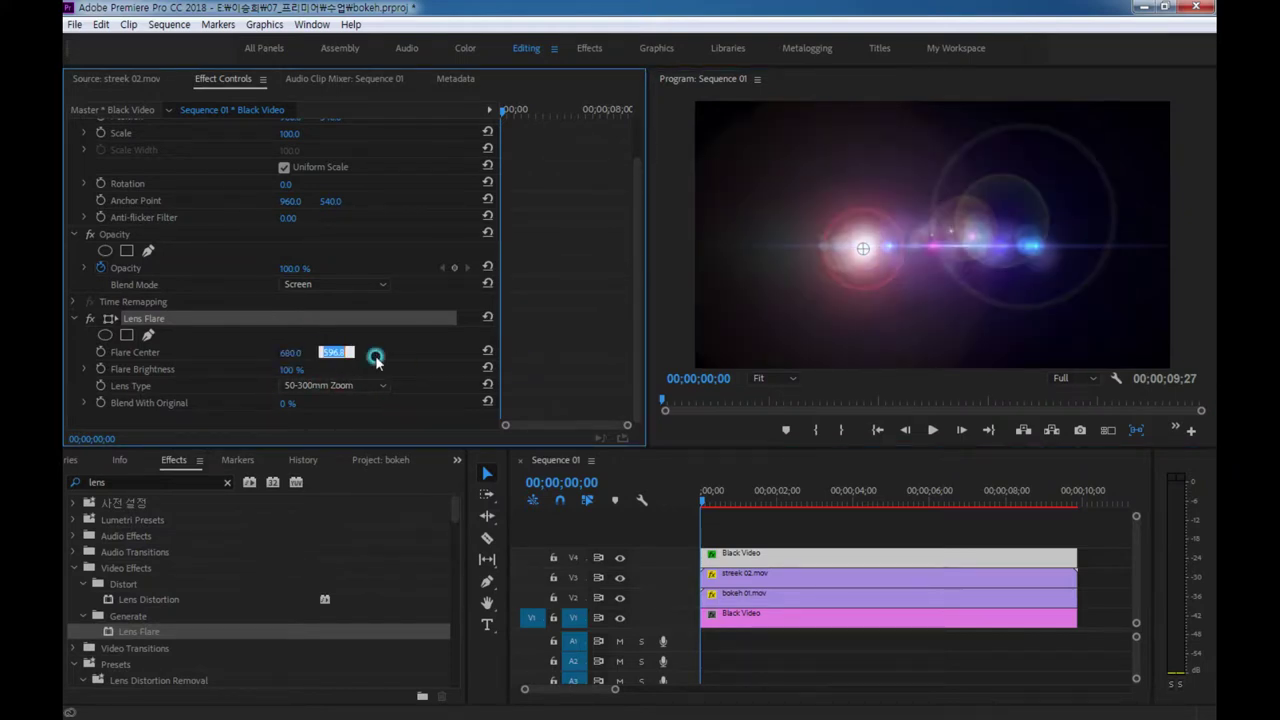
{"action": "type", "text": "600"}
{"action": "left_click", "coordinate": [361, 364]}
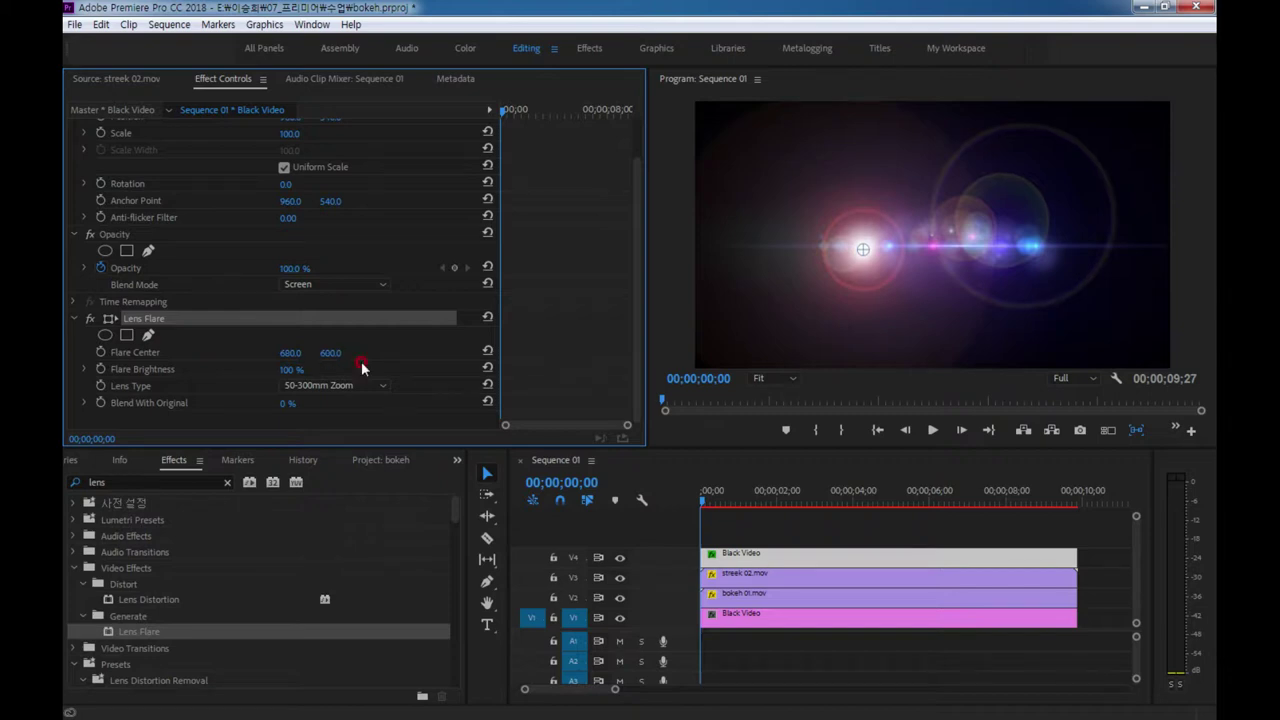
{"action": "left_click", "coordinate": [293, 434]}
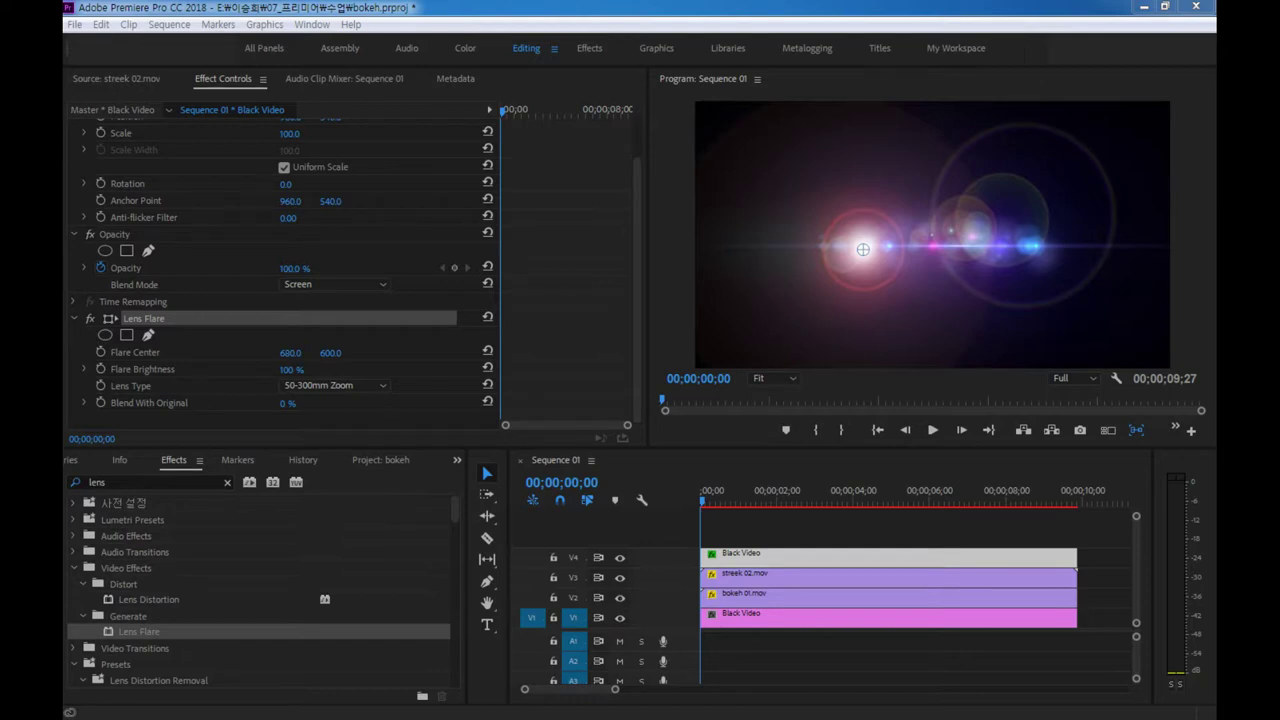
- Set Flare Center X to 1000.0 and add a Flare Center keyframe at 00;00;00;00
{"action": "left_click", "coordinate": [288, 353]}
{"action": "type", "text": "1000"}
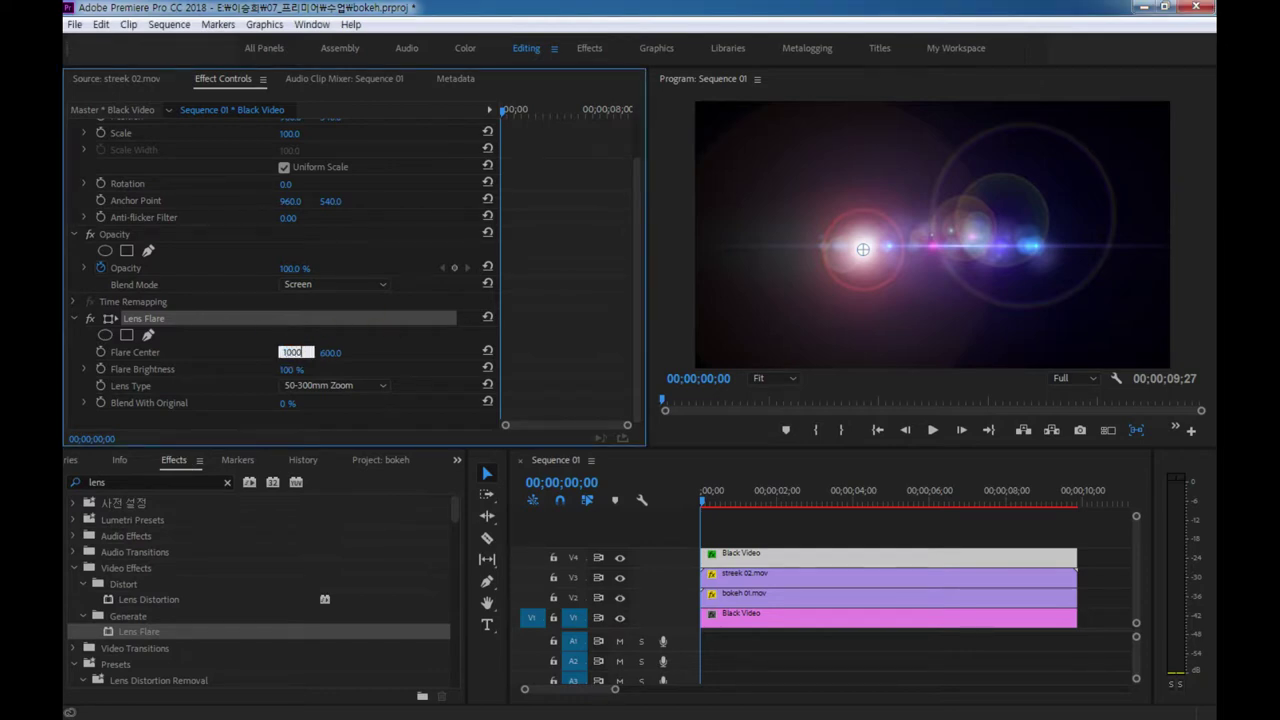
{"action": "key", "text": "Return"}
{"action": "left_click", "coordinate": [346, 335]}
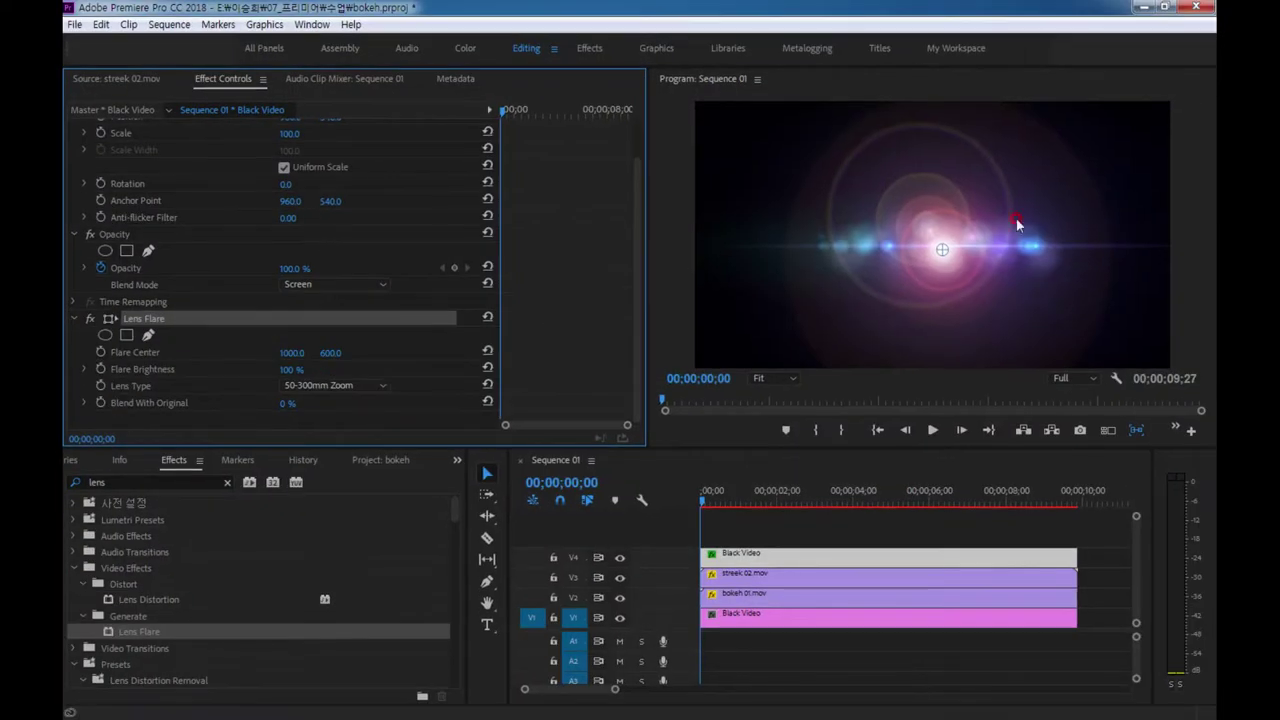
{"action": "left_click", "coordinate": [963, 262]}
{"action": "left_click_drag", "start_coordinate": [965, 266], "coordinate": [788, 322]}
{"action": "left_click", "coordinate": [100, 352]}
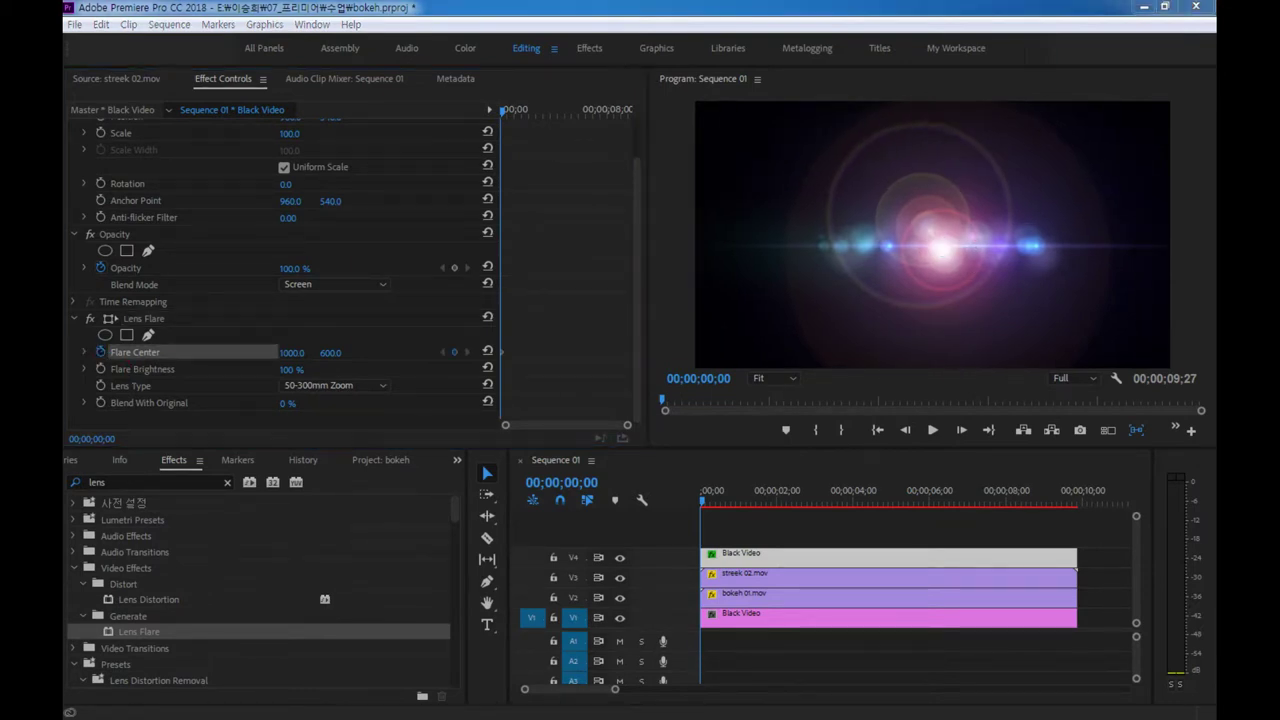
- Add a second Flare Center keyframe with X at 680 at 00;00;01;25
{"action": "left_click", "coordinate": [562, 482]}
{"action": "type", "text": "125"}
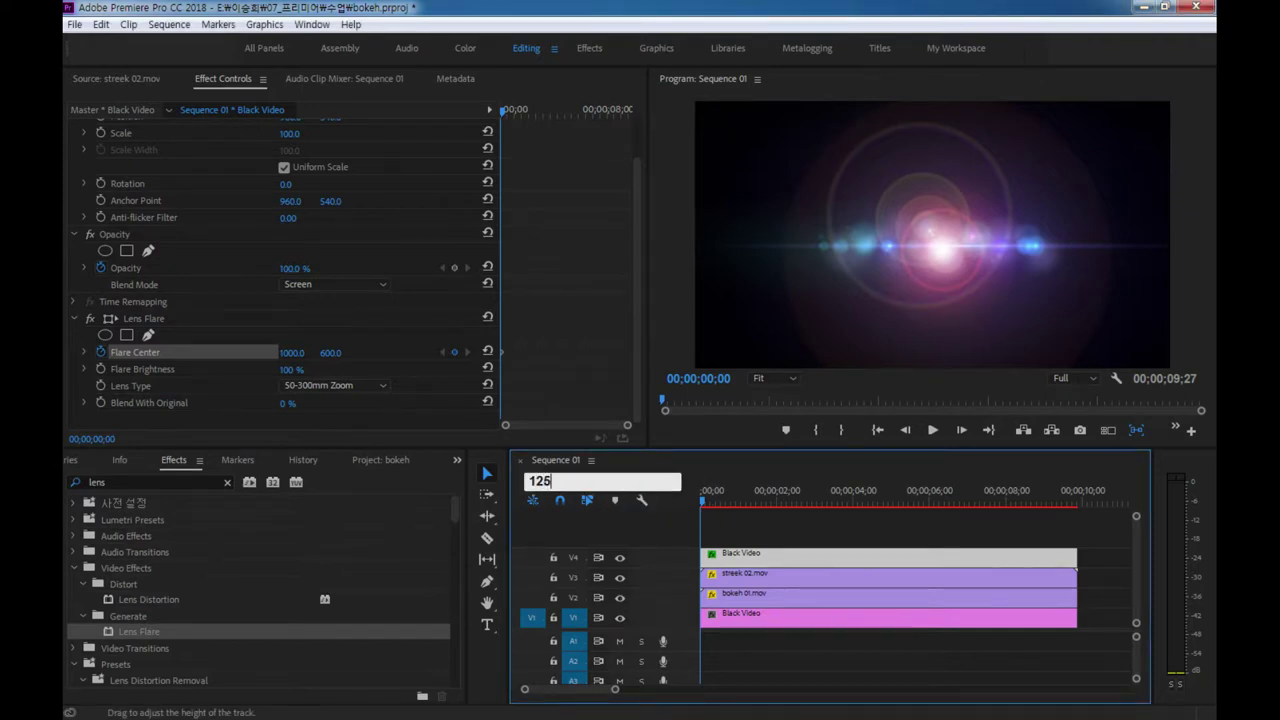
{"action": "key", "text": "Return"}
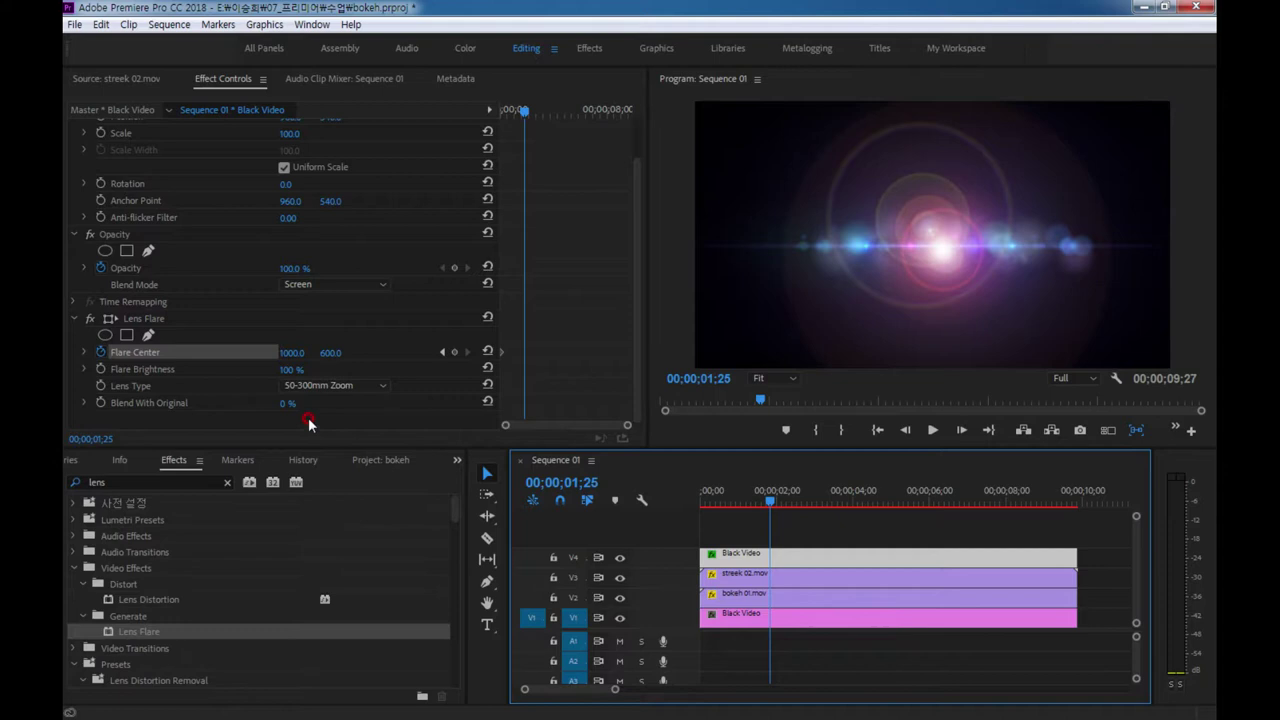
{"action": "left_click", "coordinate": [296, 350]}
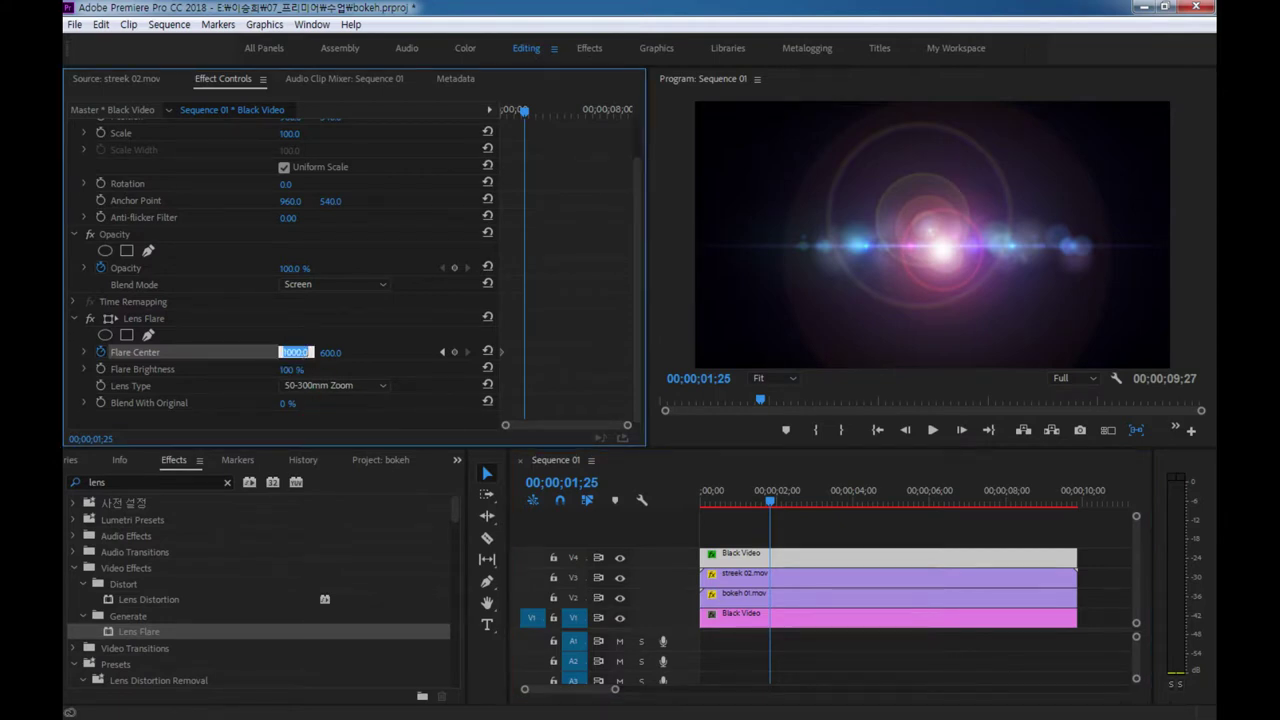
{"action": "type", "text": "680"}
{"action": "key", "text": "Return"}
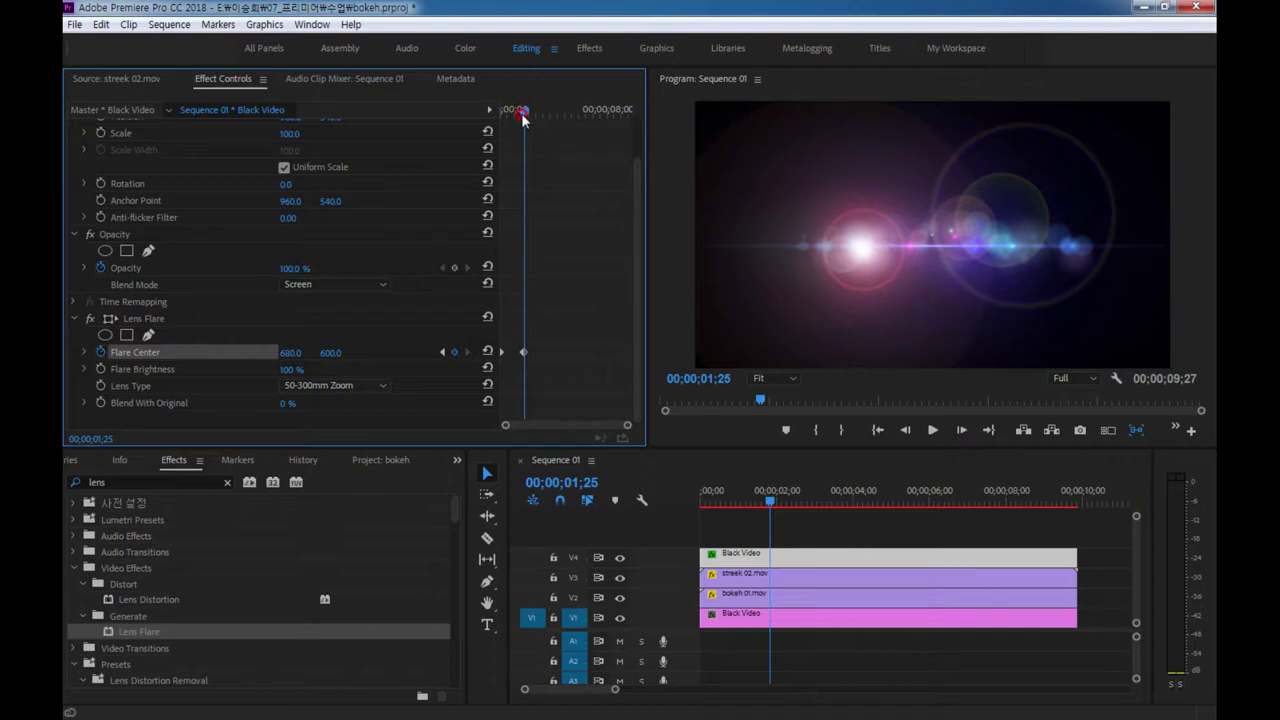
- Play the leftward flare sweep from the sequence start and widen the keyframe area
{"action": "left_click_drag", "start_coordinate": [514, 113], "coordinate": [476, 120]}
{"action": "key", "text": "space"}
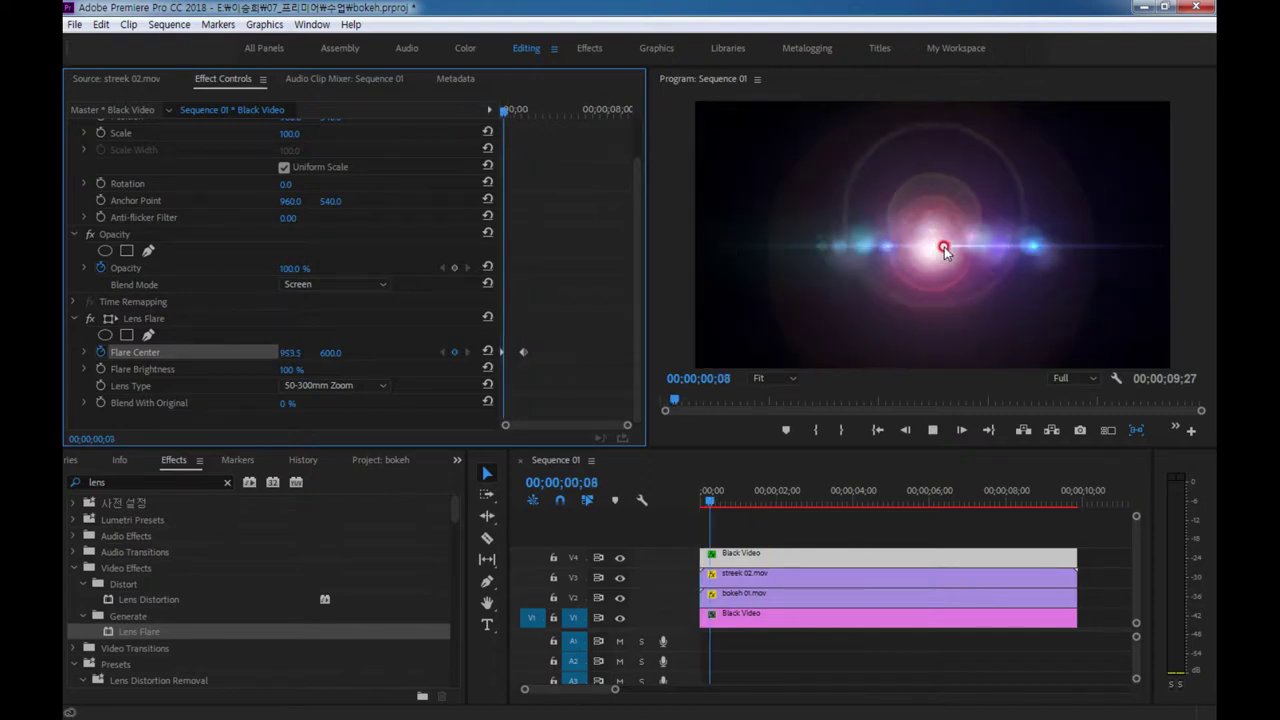
{"action": "key", "text": "space"}
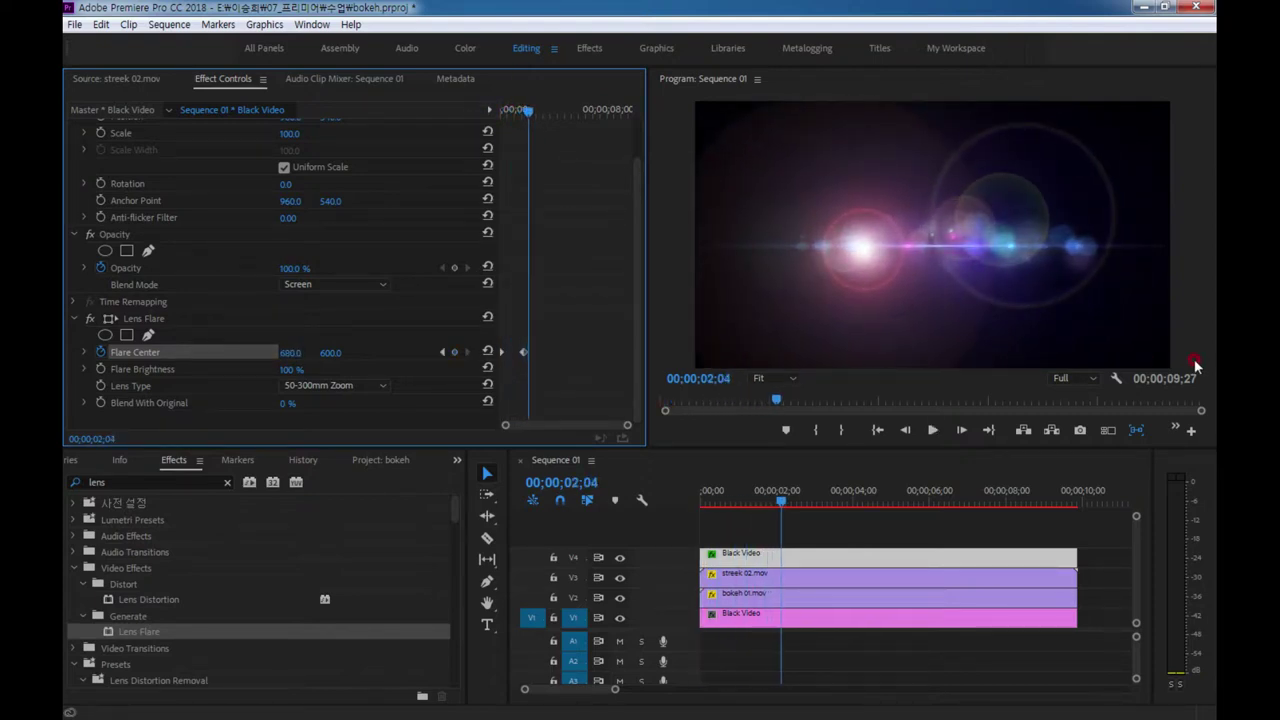
{"action": "mouse_move", "coordinate": [494, 354]}
{"action": "left_mouse_down"}
{"action": "mouse_move", "coordinate": [478, 372]}
{"action": "mouse_move", "coordinate": [420, 360]}
{"action": "left_mouse_up"}
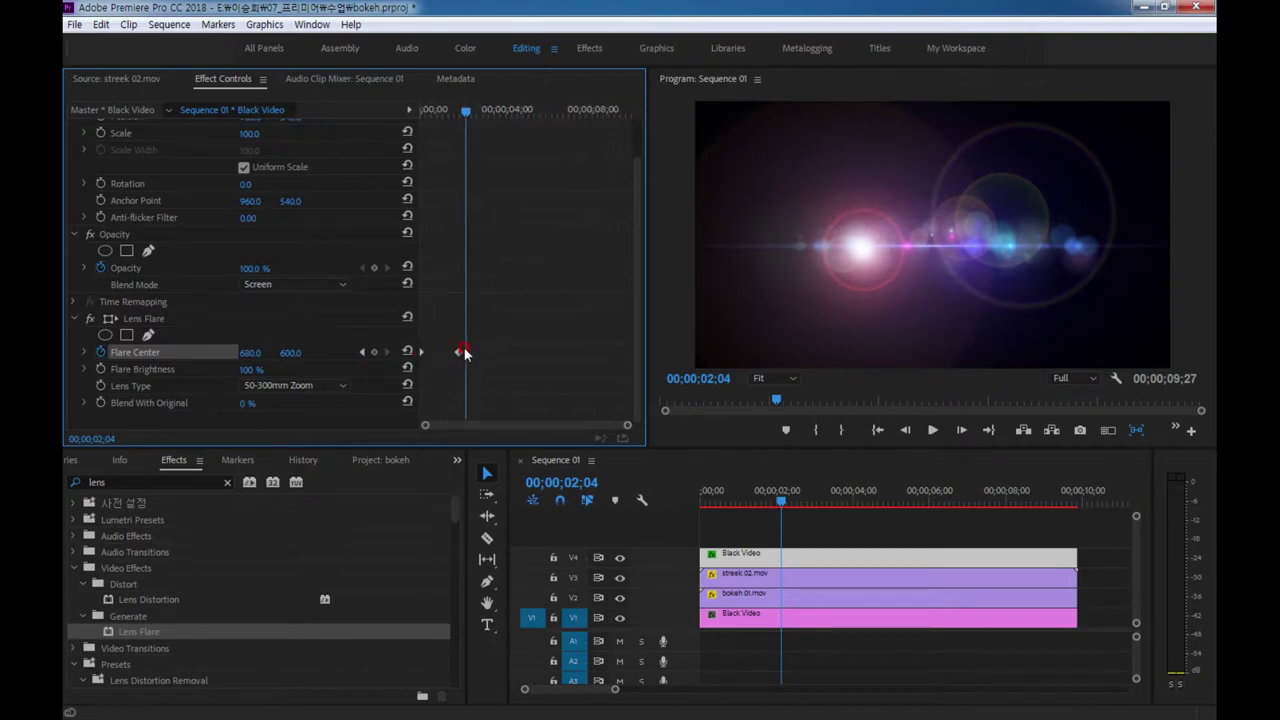
- Apply Ease In to the Flare Center keyframe and lengthen its velocity handle for a gradual stop
{"action": "right_click", "coordinate": [460, 353]}
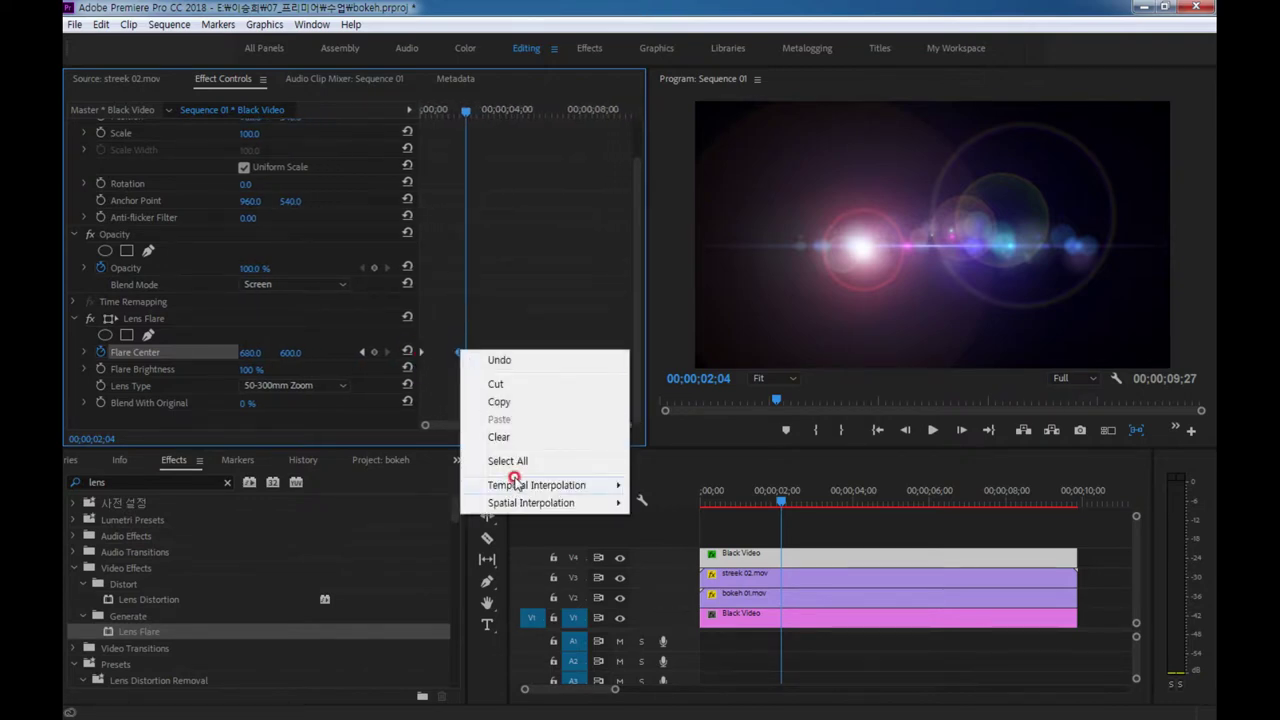
{"action": "mouse_move", "coordinate": [519, 488]}
{"action": "left_click", "coordinate": [668, 580]}
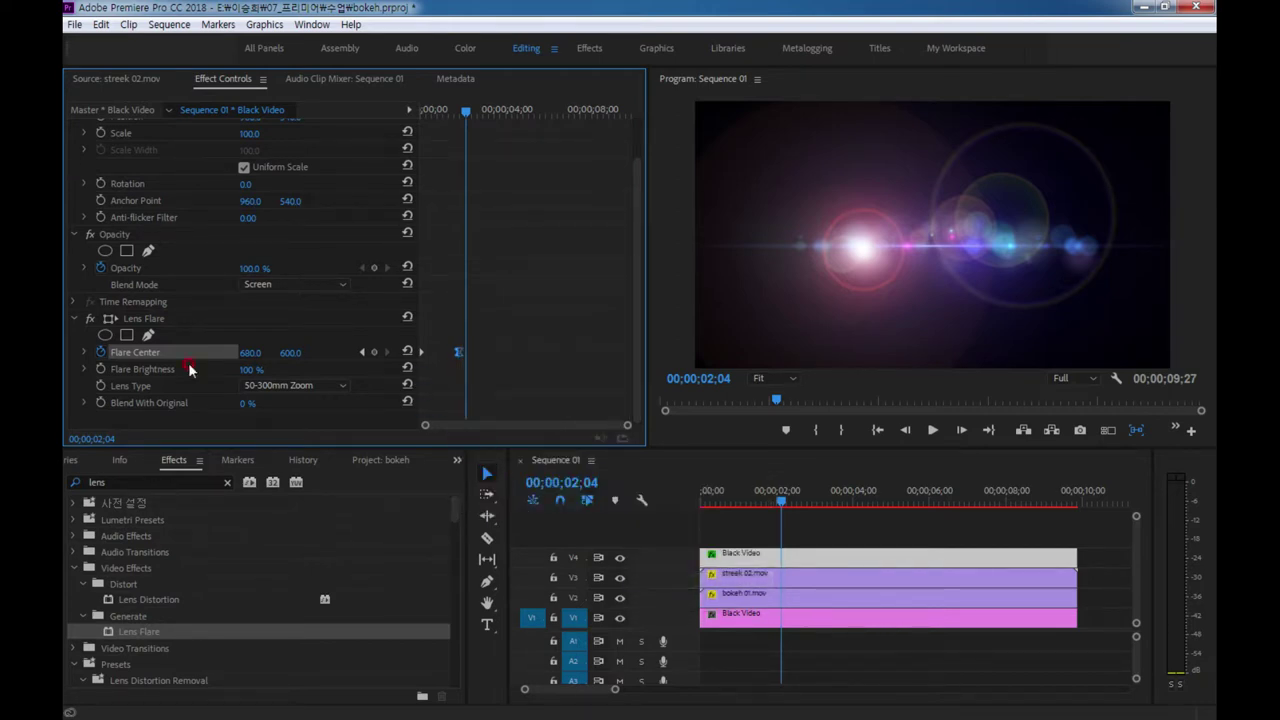
{"action": "left_click", "coordinate": [84, 353]}
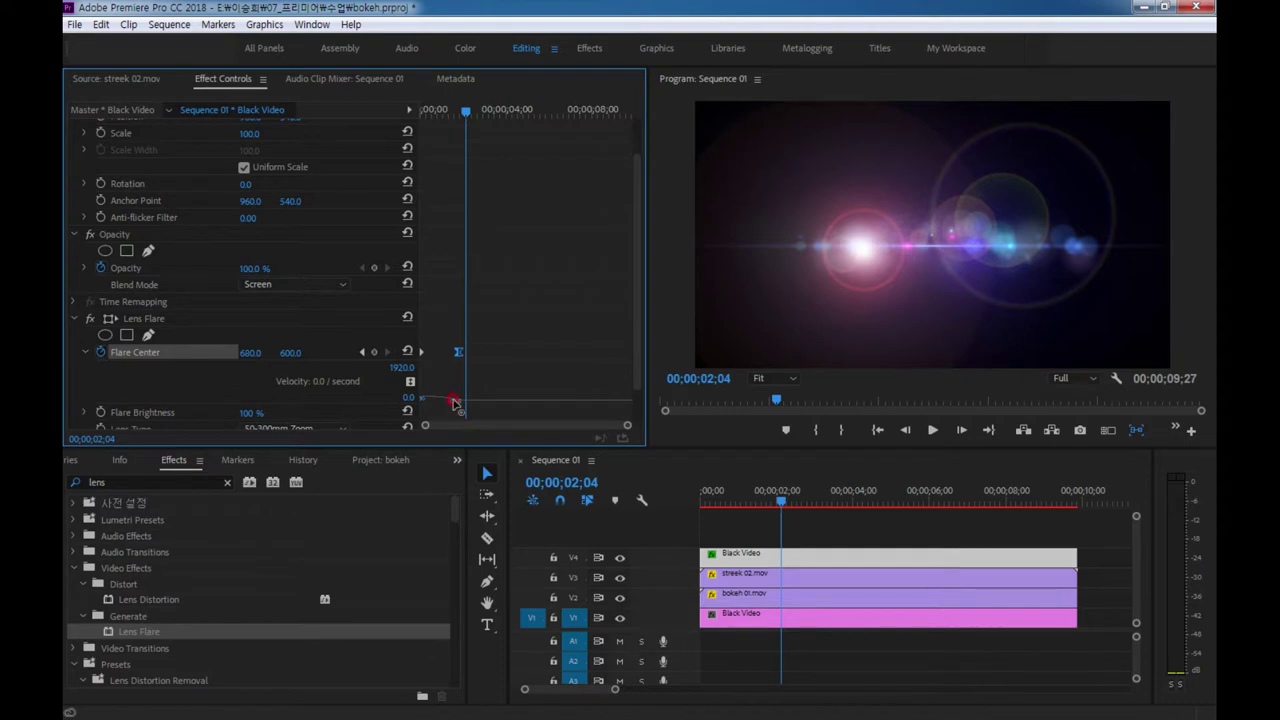
{"action": "left_click_drag", "start_coordinate": [452, 403], "coordinate": [478, 404]}
- Replay the eased flare movement from the start of the sequence
{"action": "left_click_drag", "start_coordinate": [466, 112], "coordinate": [292, 144]}
{"action": "key", "text": "space"}
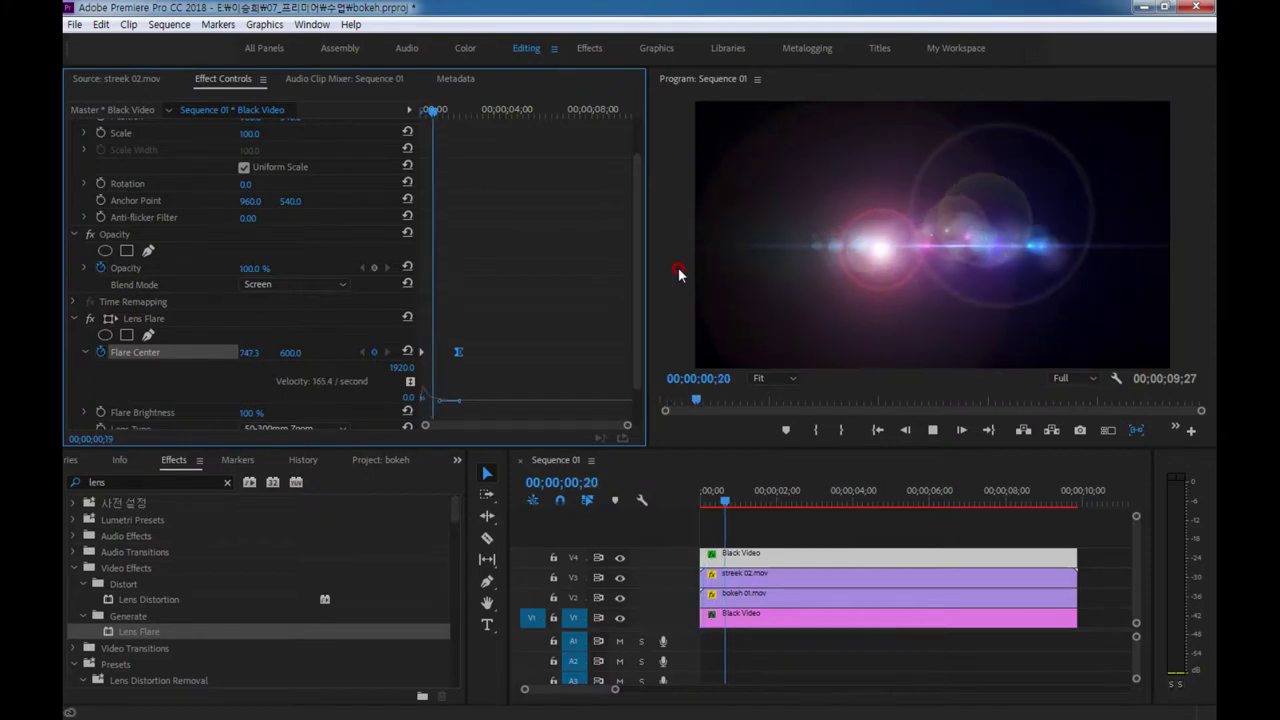
{"action": "key", "text": "space"}
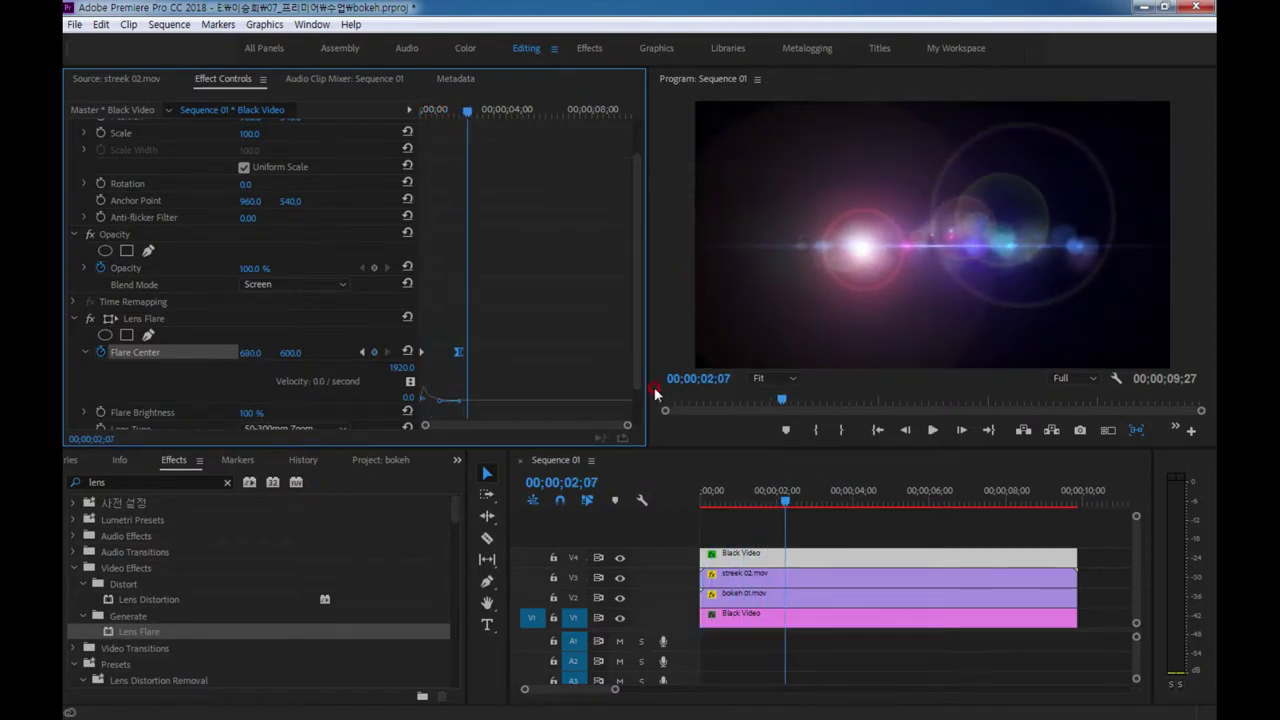
{"action": "left_click_drag", "start_coordinate": [638, 385], "coordinate": [642, 458]}
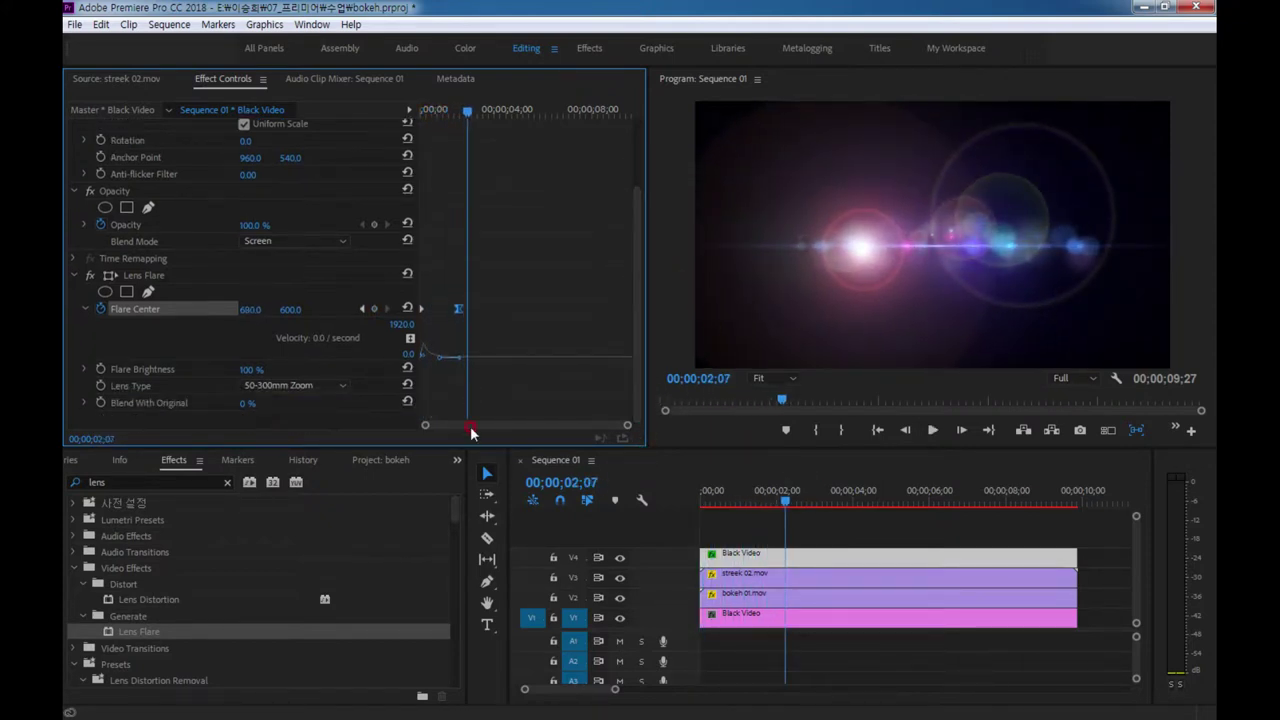
{"action": "left_click_drag", "start_coordinate": [467, 111], "coordinate": [421, 111]}
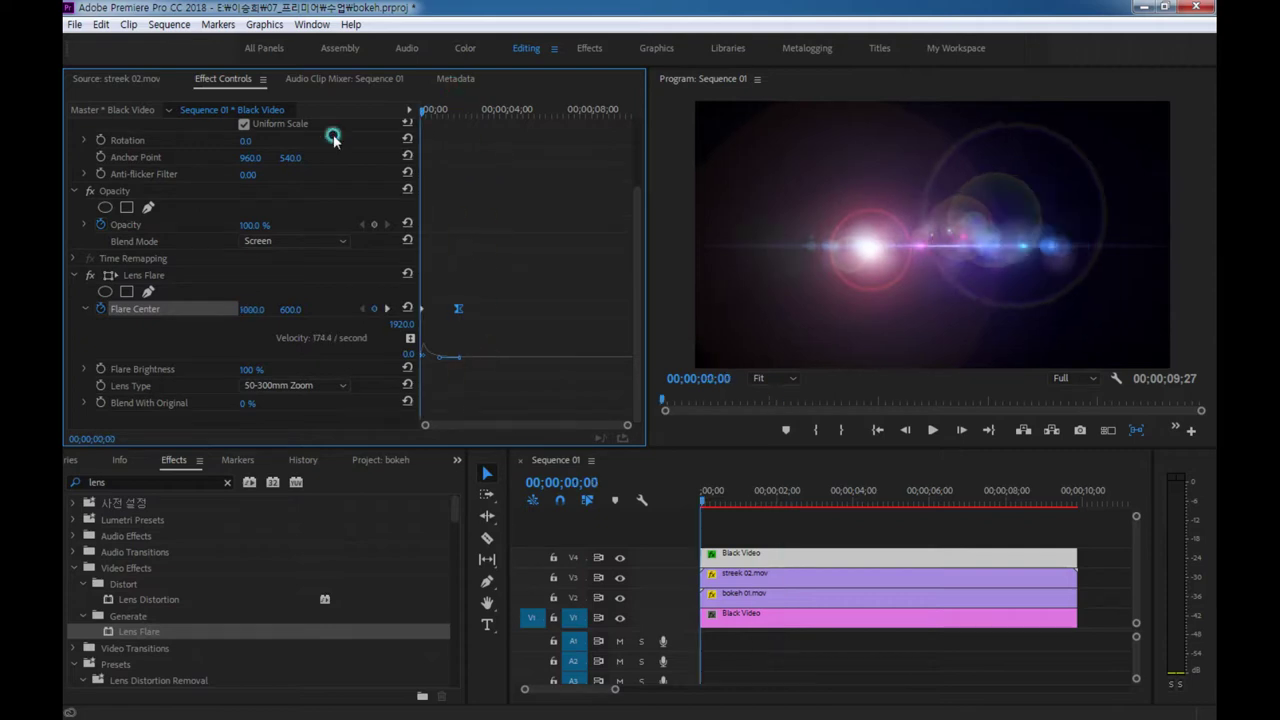
{"action": "left_click", "coordinate": [141, 372]}
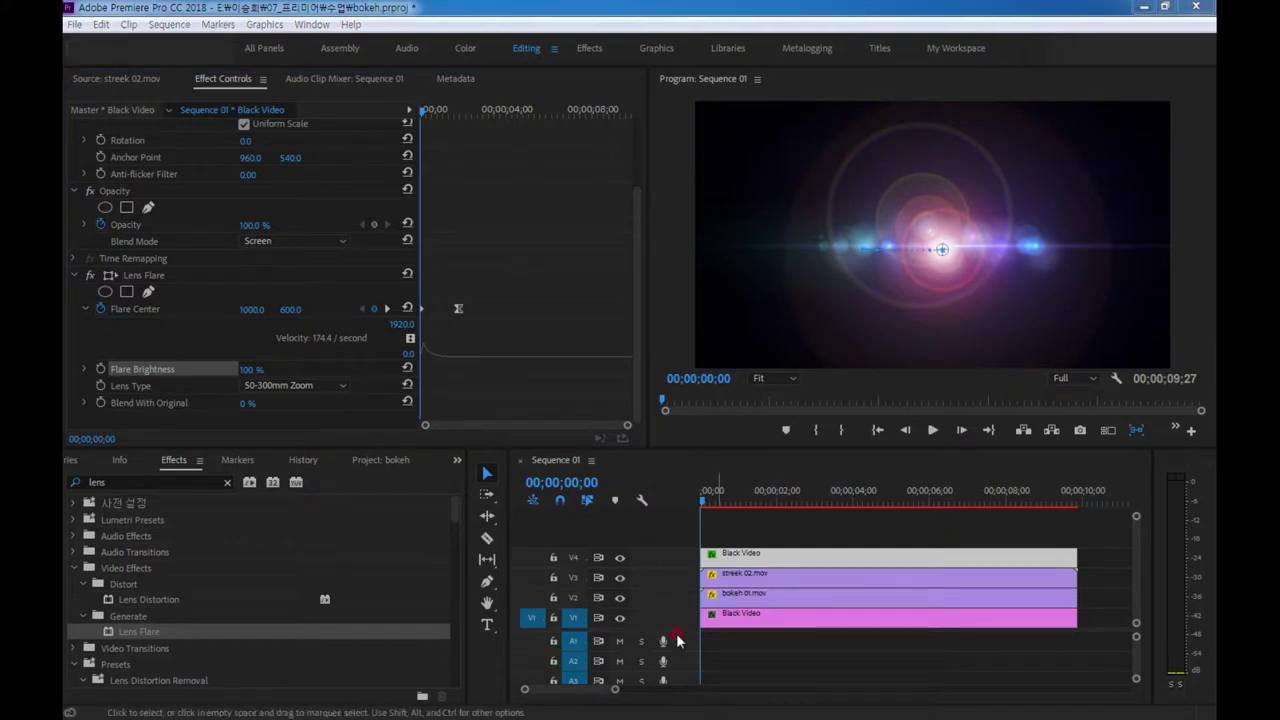
- Add a Flare Brightness keyframe at 50% at frame 15
{"action": "left_click_drag", "start_coordinate": [556, 484], "coordinate": [600, 490]}
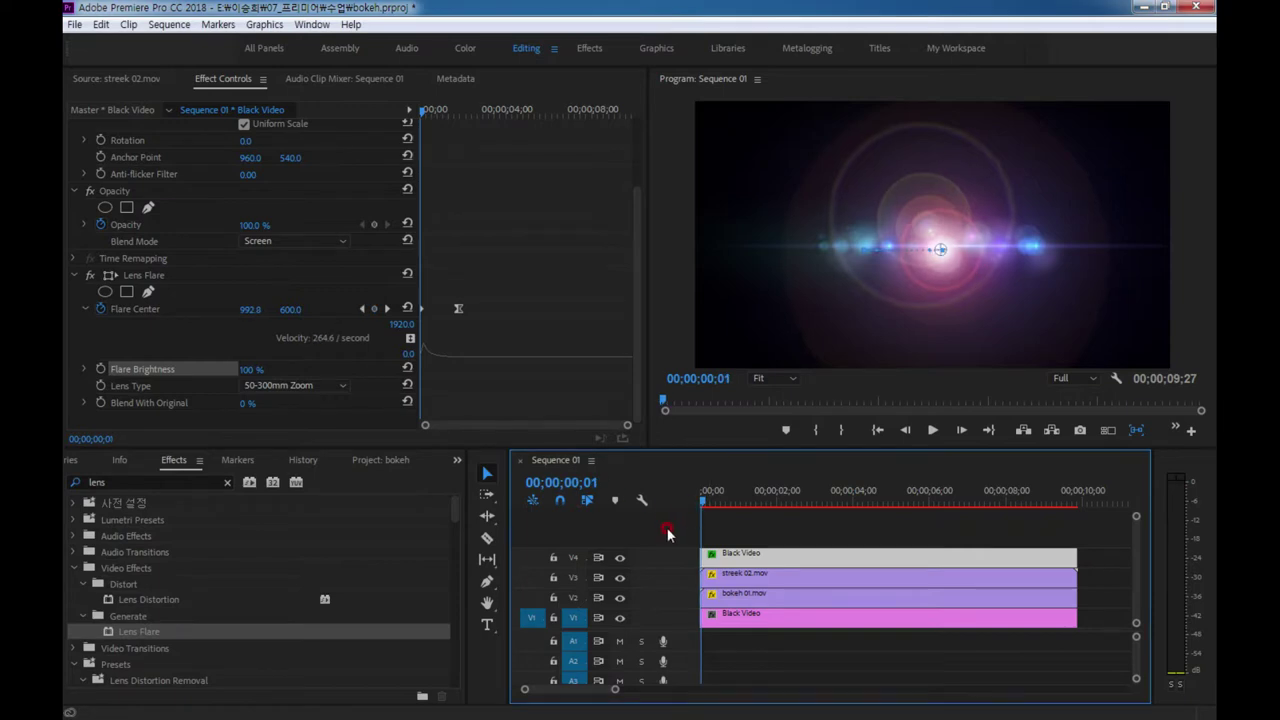
{"action": "left_click", "coordinate": [560, 483]}
{"action": "type", "text": "15"}
{"action": "key", "text": "Return"}
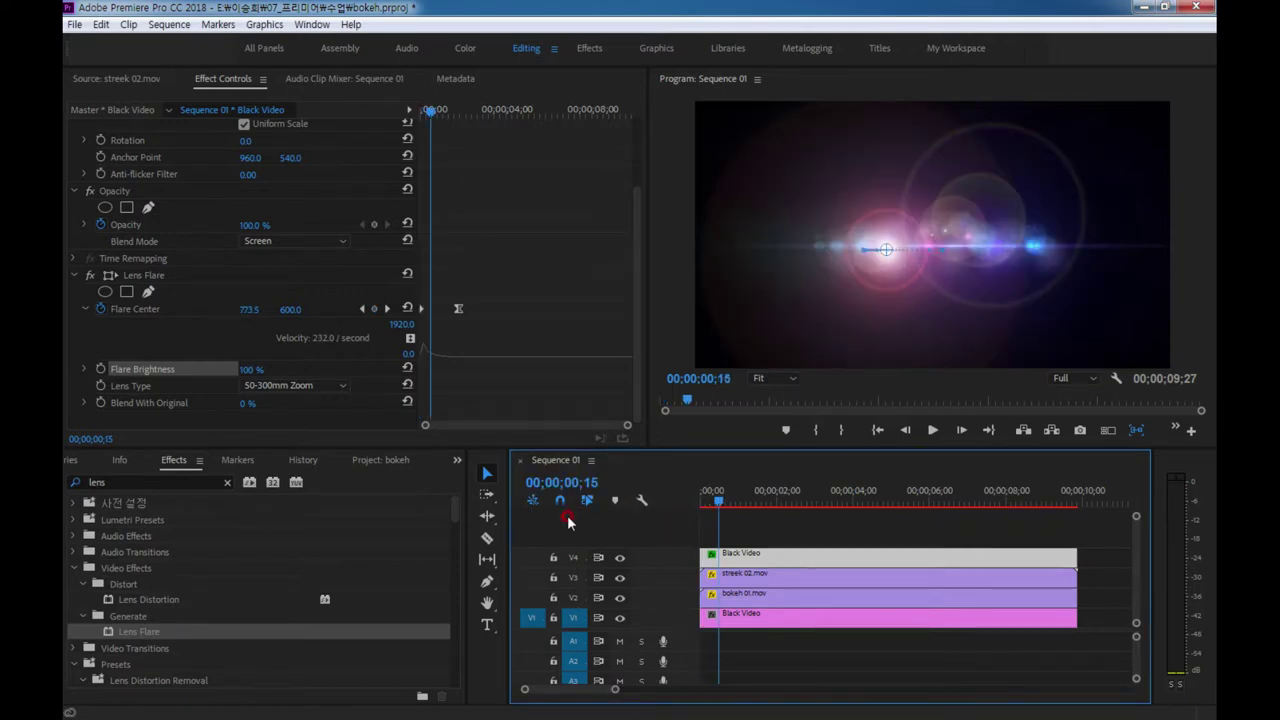
{"action": "left_click", "coordinate": [250, 369]}
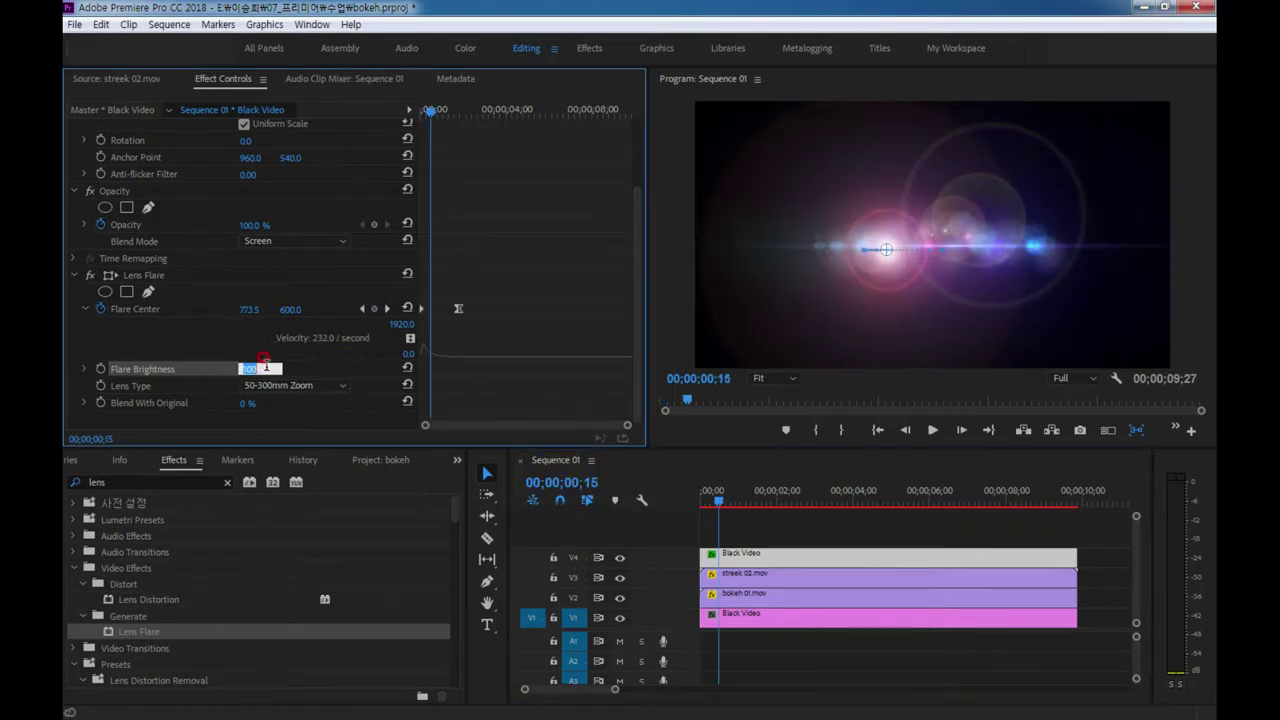
{"action": "type", "text": "50"}
{"action": "key", "text": "Return"}
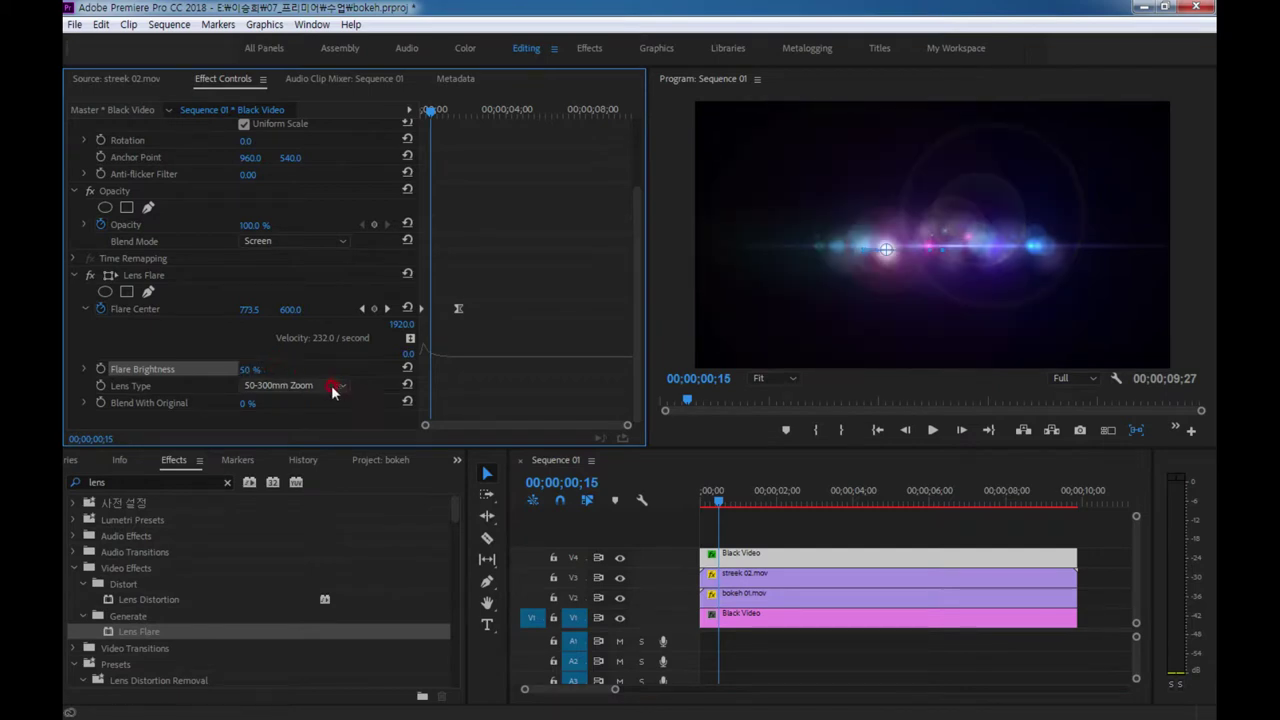
{"action": "left_click", "coordinate": [100, 369]}
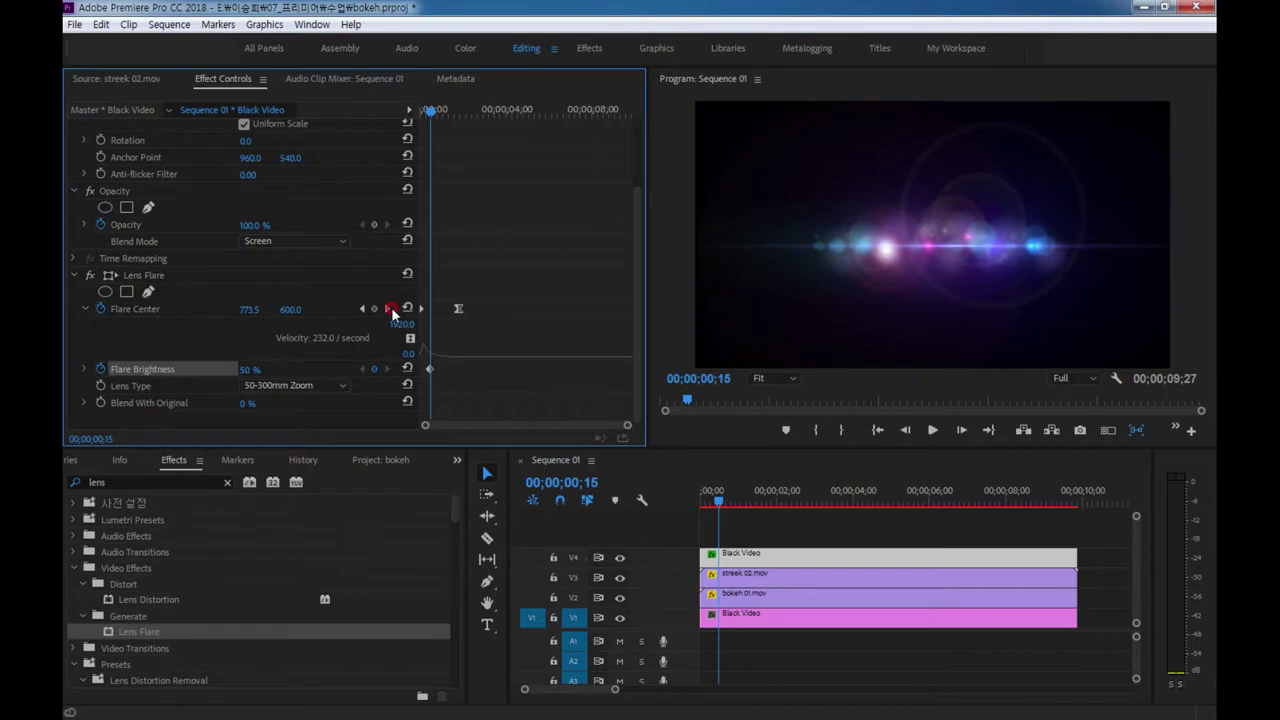
- Add a 0% Flare Brightness keyframe at the next Flare Center keyframe, 00;00;01;25
{"action": "left_click", "coordinate": [387, 309]}
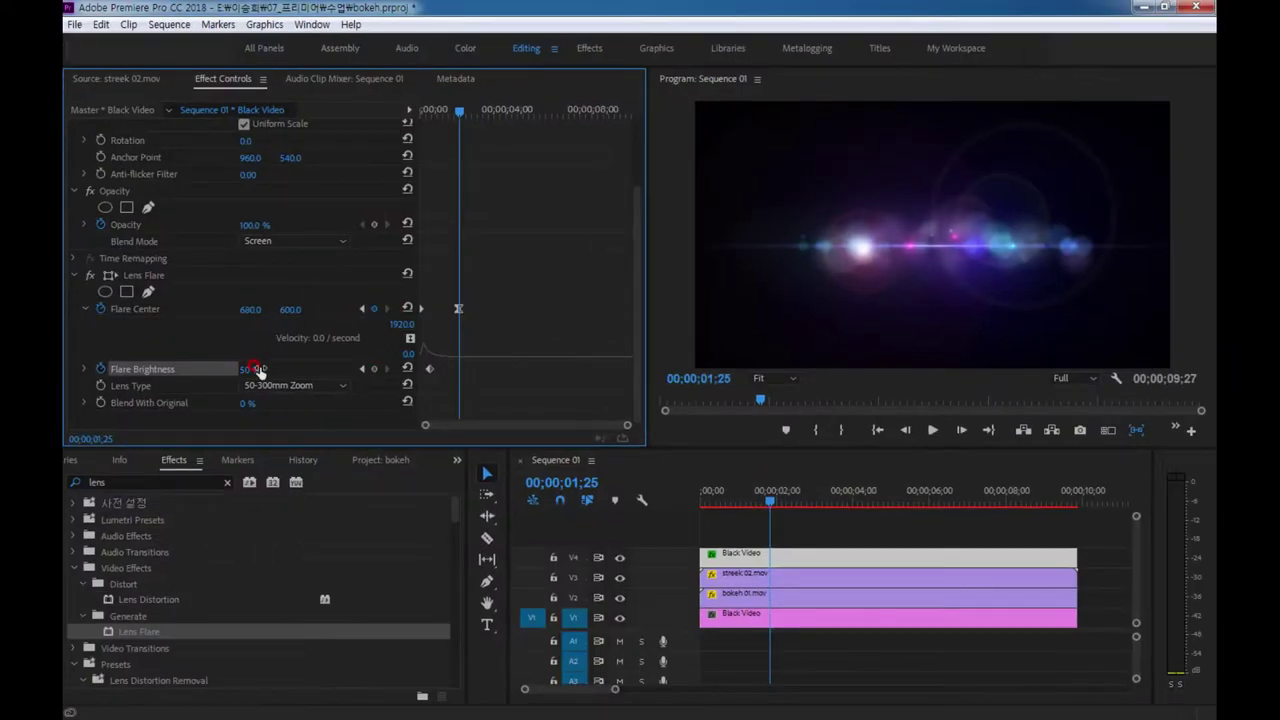
{"action": "left_click", "coordinate": [252, 369]}
{"action": "type", "text": "0"}
{"action": "key", "text": "Return"}
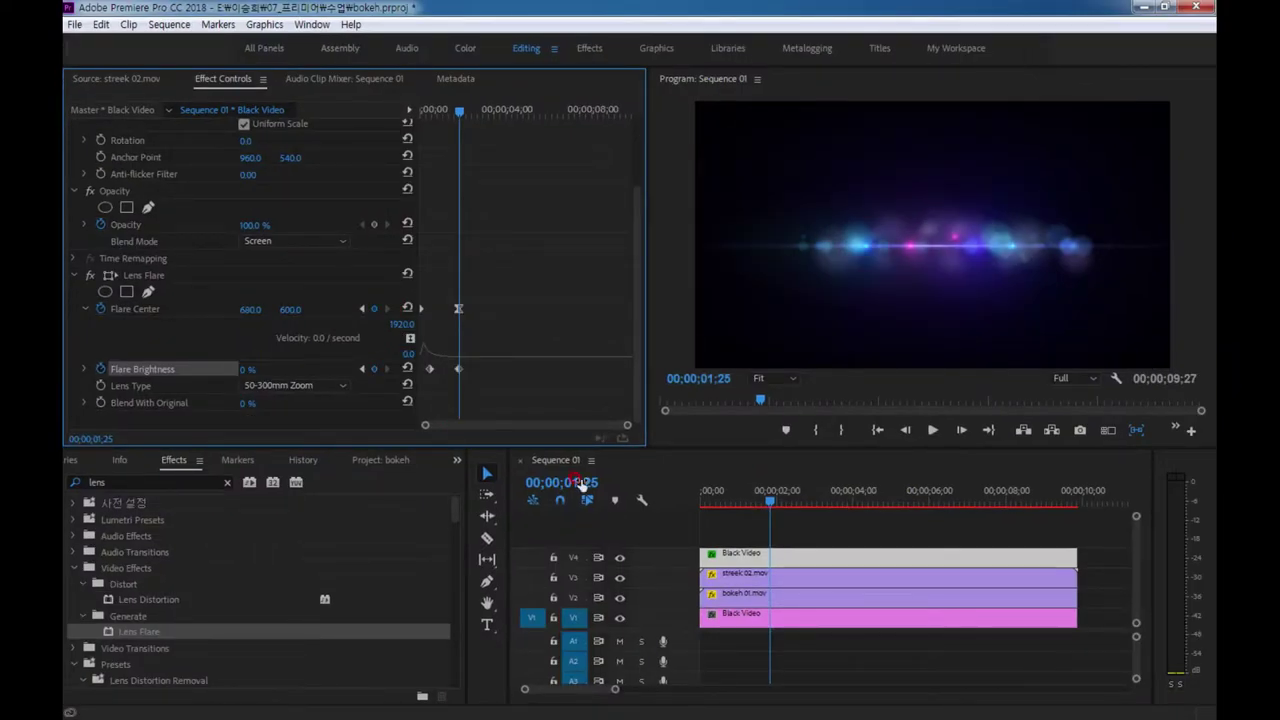
{"action": "left_click", "coordinate": [712, 499]}
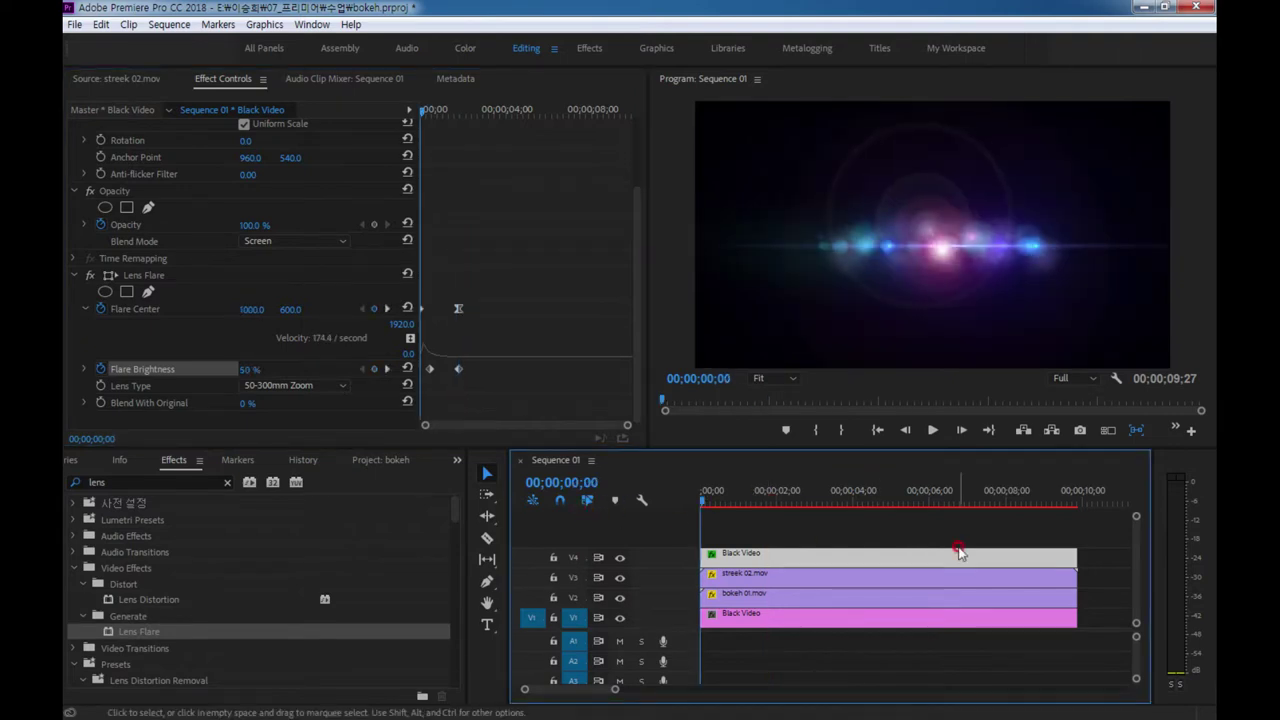
{"action": "key", "text": "space"}
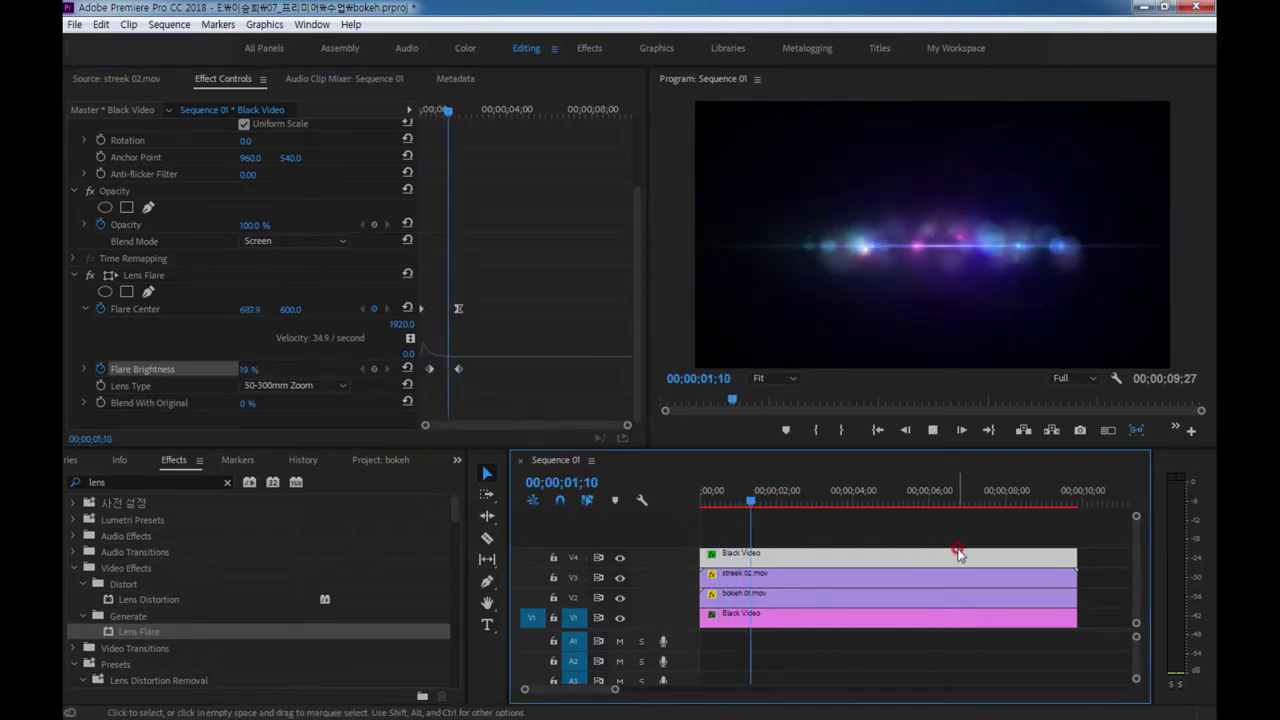
{"action": "key", "text": "space"}
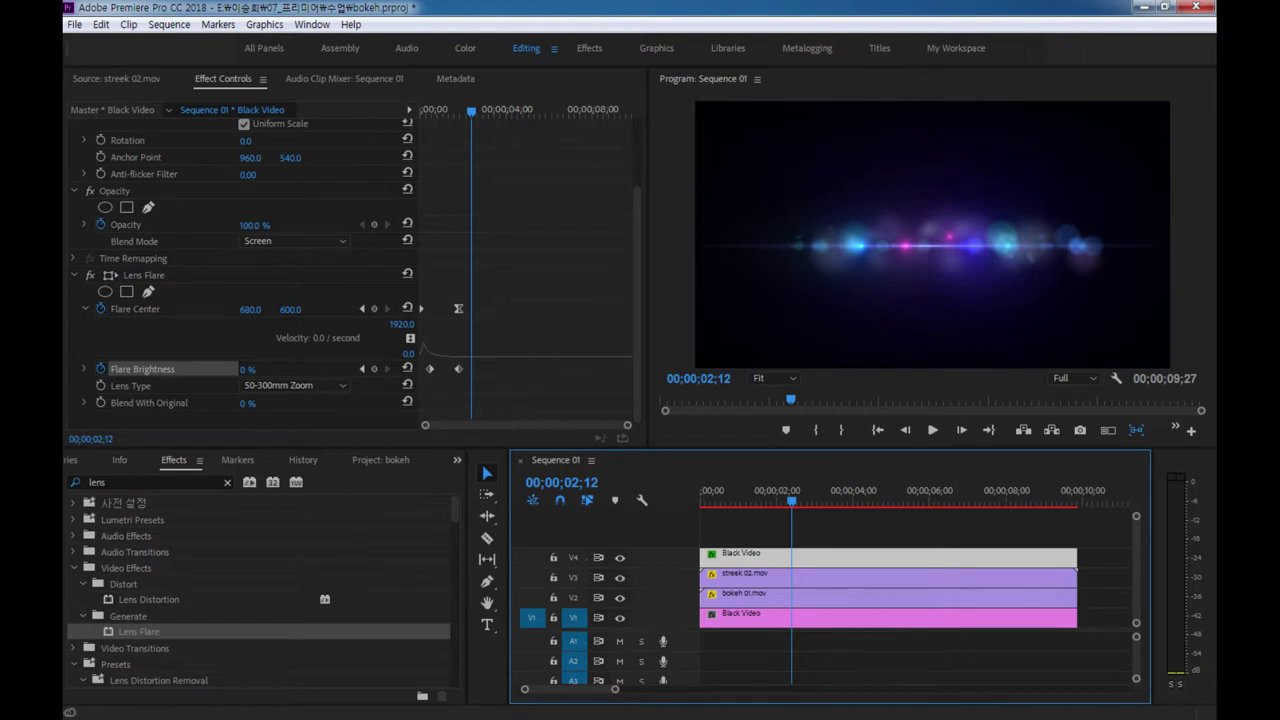
{"action": "left_click", "coordinate": [782, 557]}
- Bring the hidden Project panel into view
{"action": "left_click", "coordinate": [455, 461]}
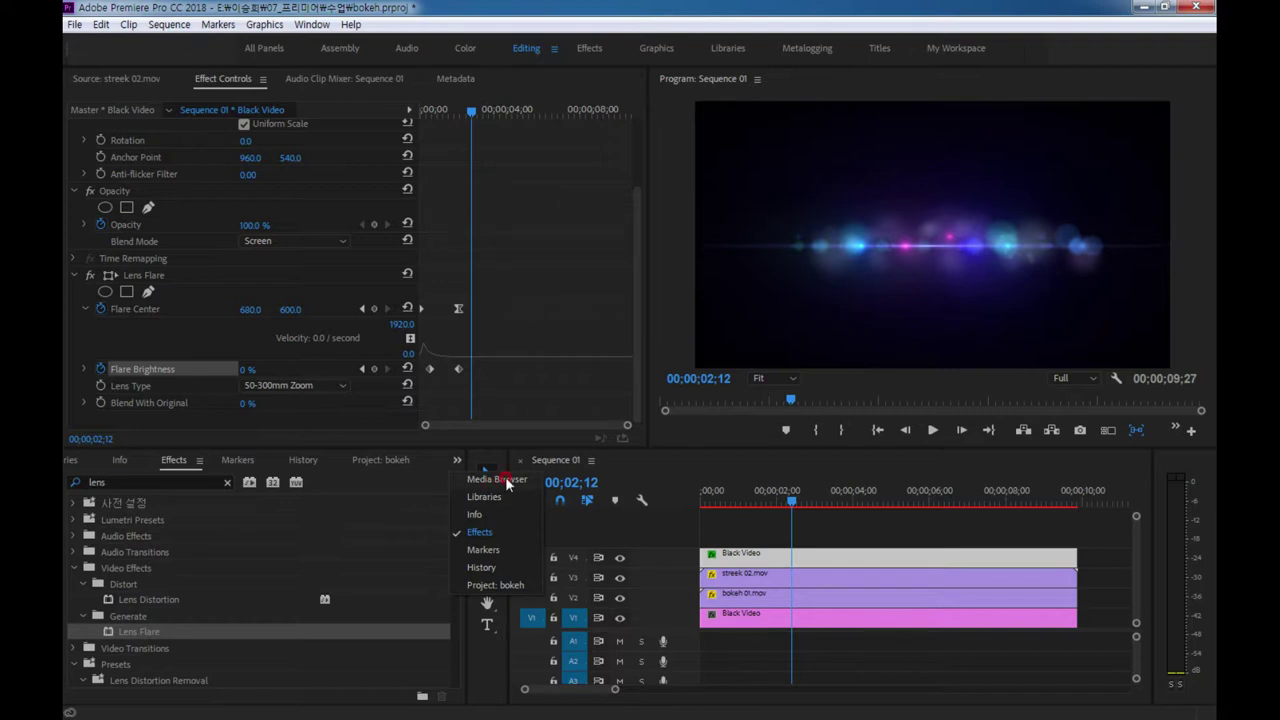
{"action": "left_click", "coordinate": [495, 584]}
{"action": "left_click", "coordinate": [410, 688]}
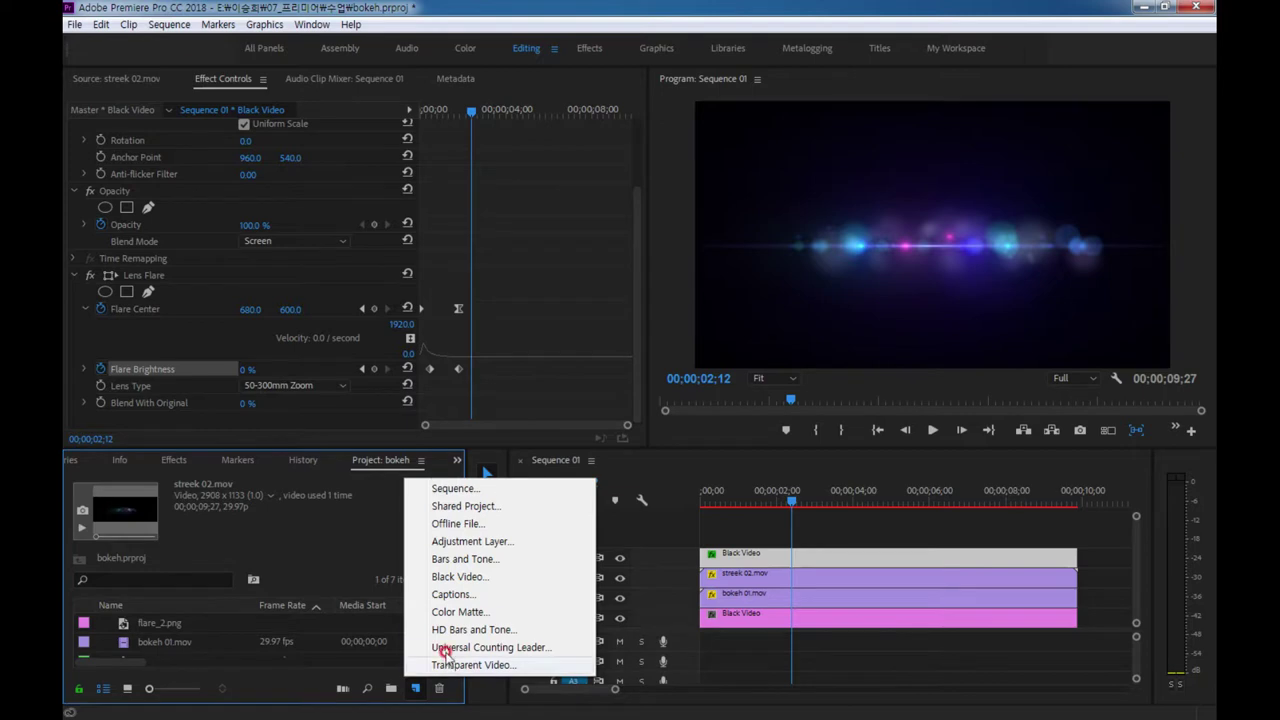
{"action": "left_click", "coordinate": [489, 703]}
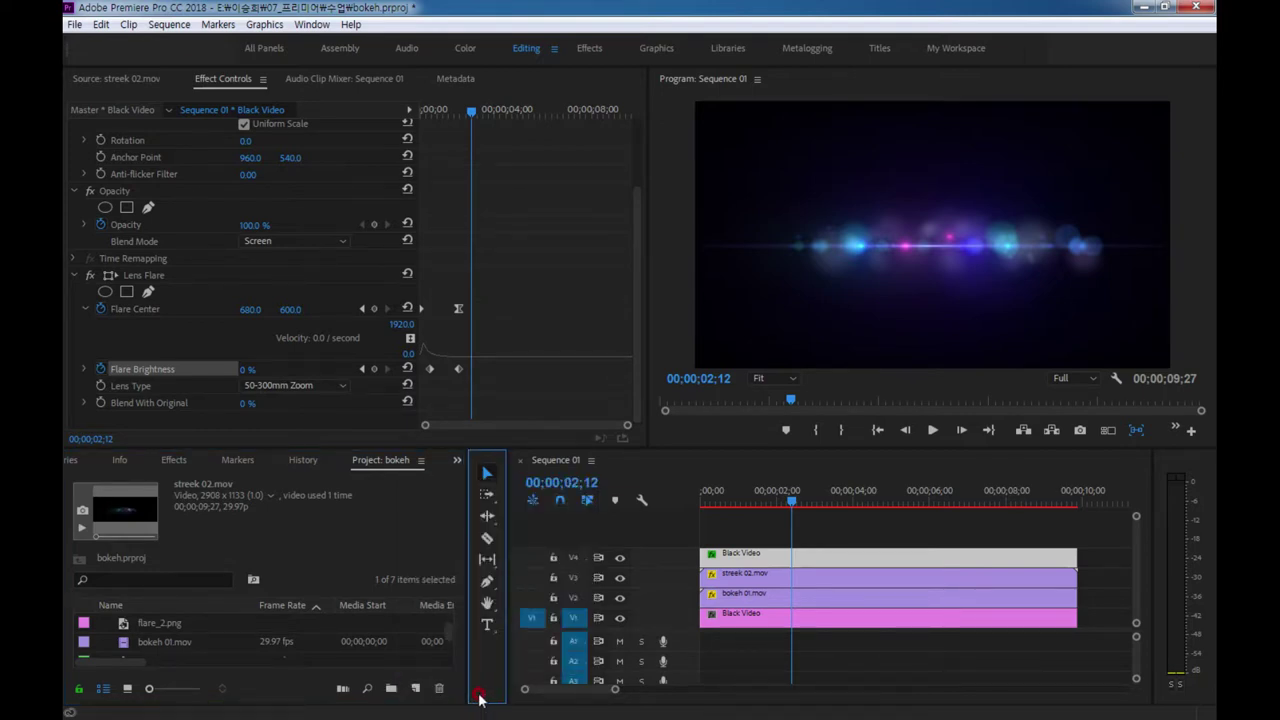
- Create a new legacy title with the default settings via File > New > Legacy Title
{"action": "left_click", "coordinate": [74, 24]}
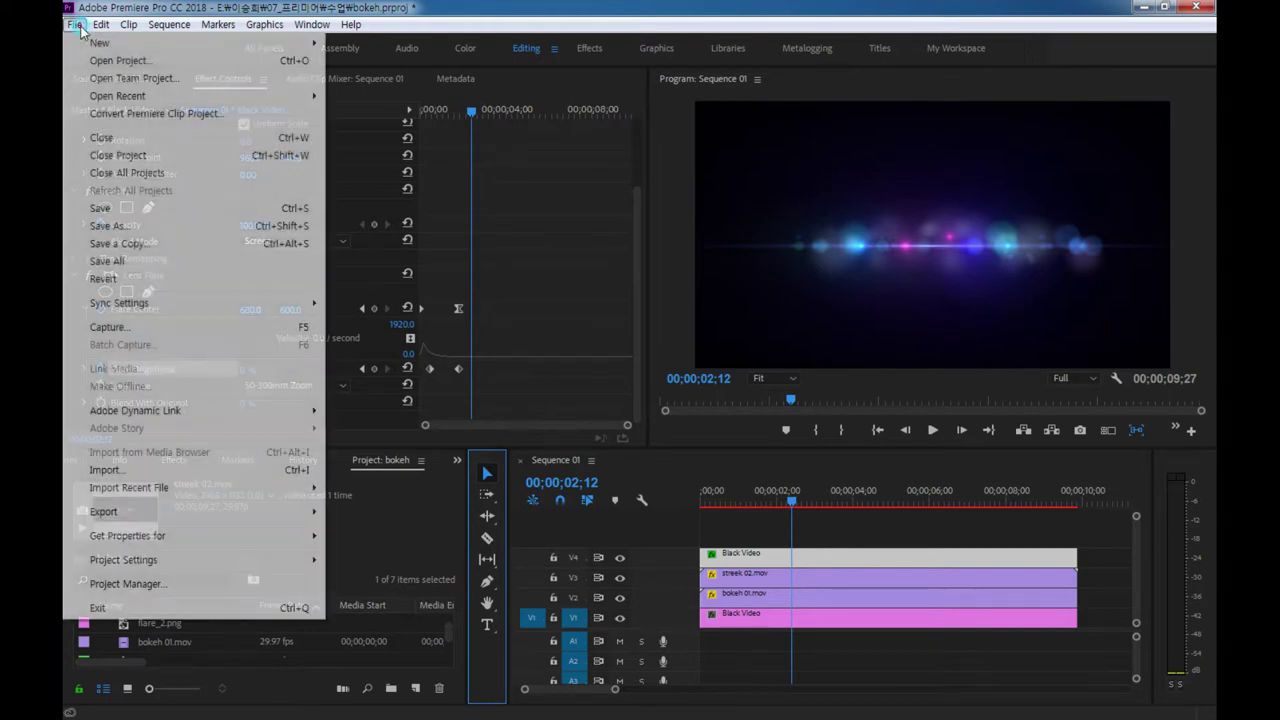
{"action": "left_click_drag", "start_coordinate": [83, 36], "coordinate": [372, 204]}
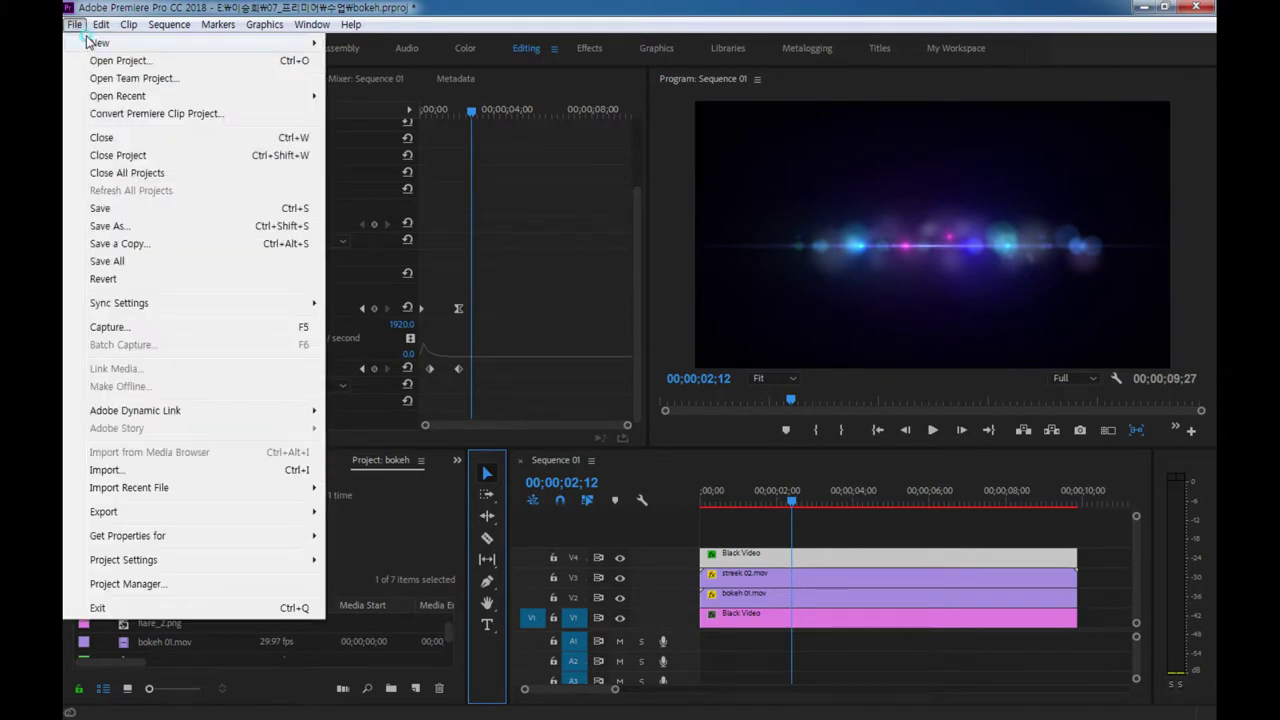
{"action": "left_click", "coordinate": [372, 204]}
{"action": "left_click", "coordinate": [668, 440]}
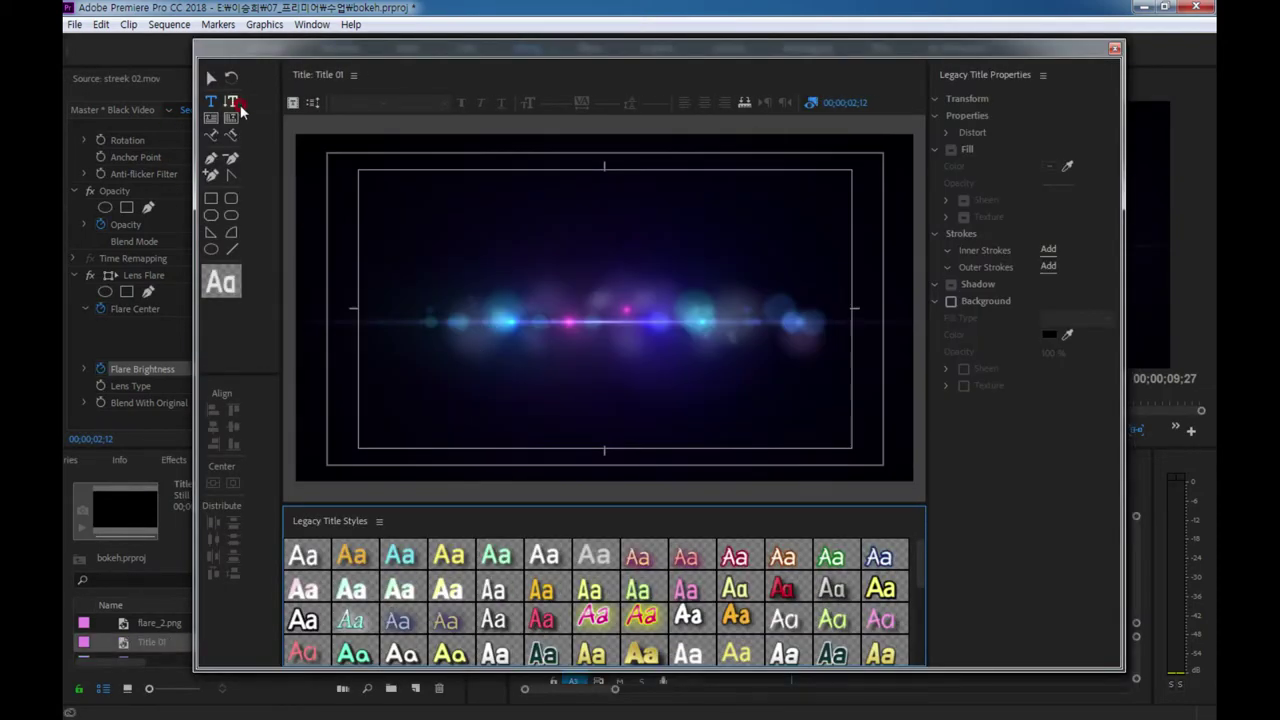
- Type 'MOVIE TITLE' on the title canvas and apply a bolder-font title style
{"action": "left_click", "coordinate": [486, 304]}
{"action": "type", "text": "MOVI"}
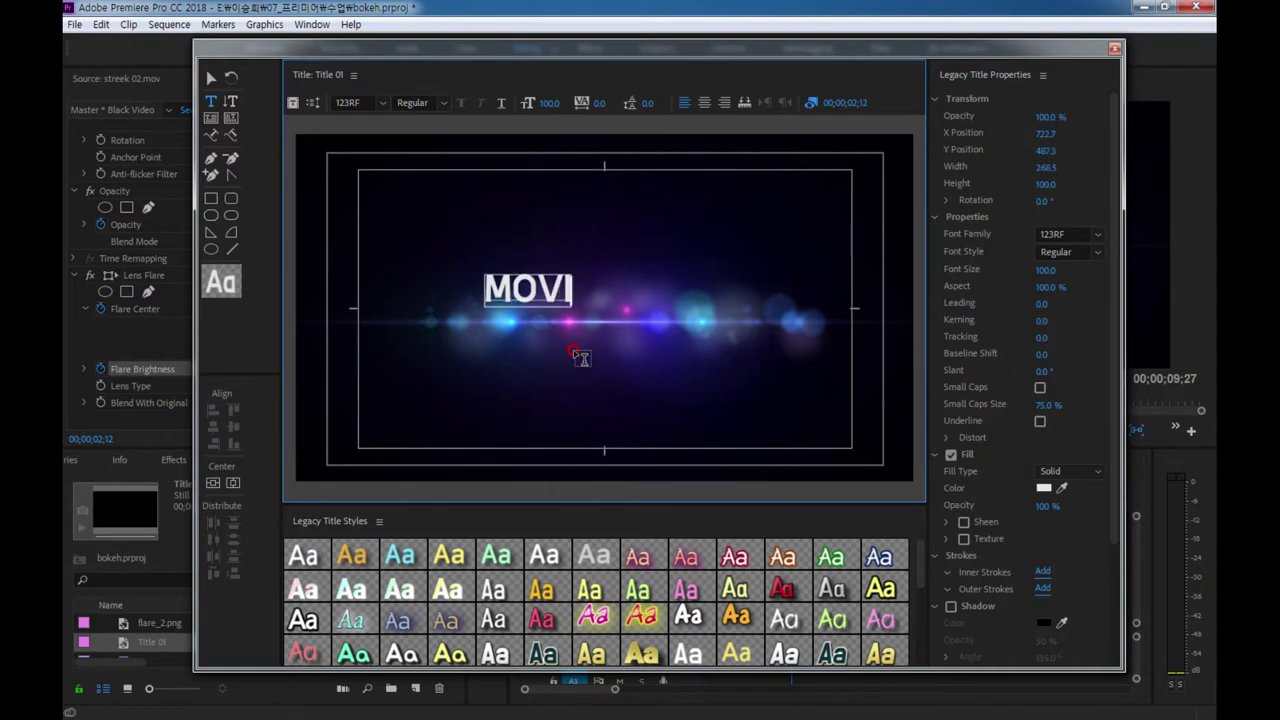
{"action": "type", "text": "E TITLE"}
{"action": "left_click", "coordinate": [210, 77]}
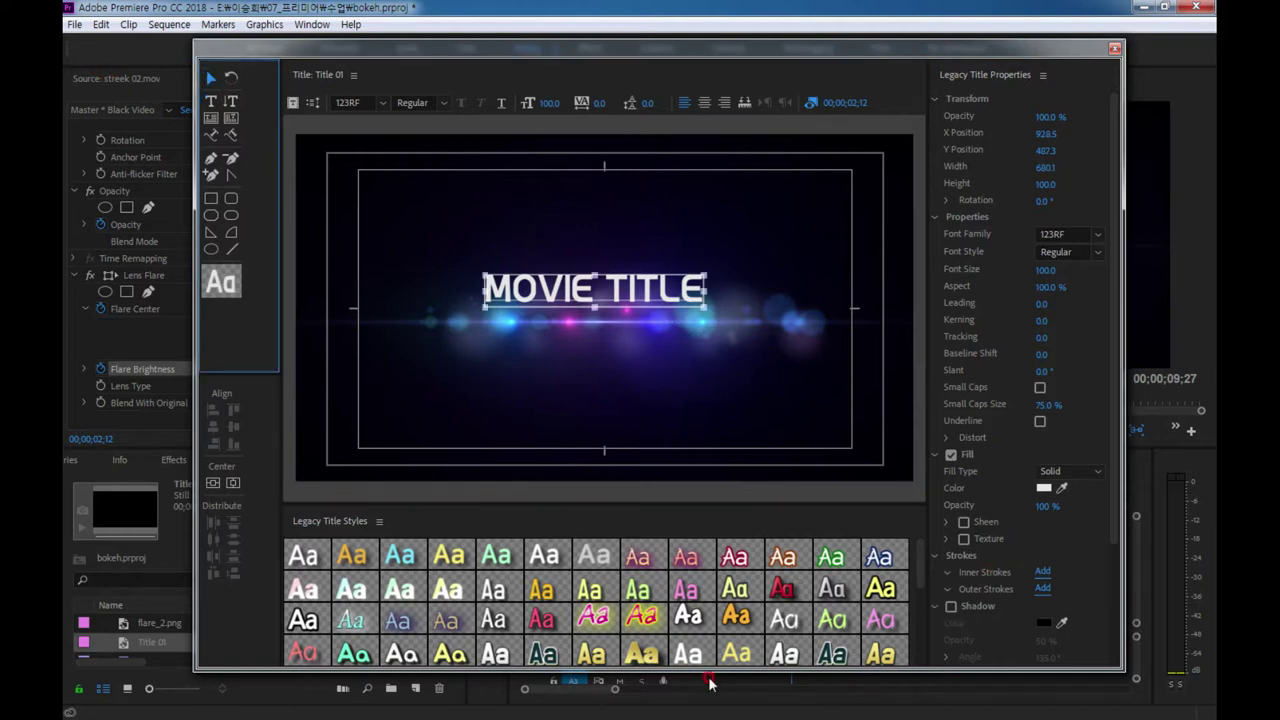
{"action": "left_click", "coordinate": [688, 653]}
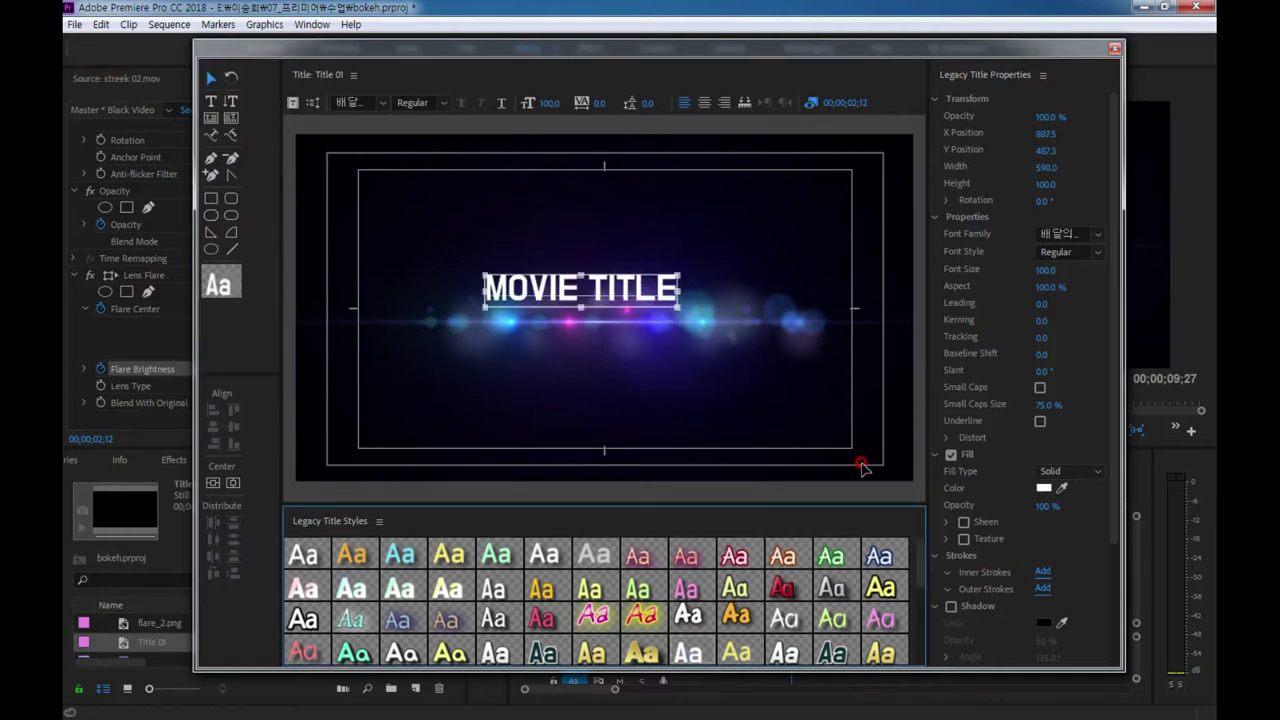
- Set MOVIE TITLE to size 149, centre it horizontally slightly lower, and close the editor
{"action": "left_click_drag", "start_coordinate": [1052, 277], "coordinate": [1101, 277]}
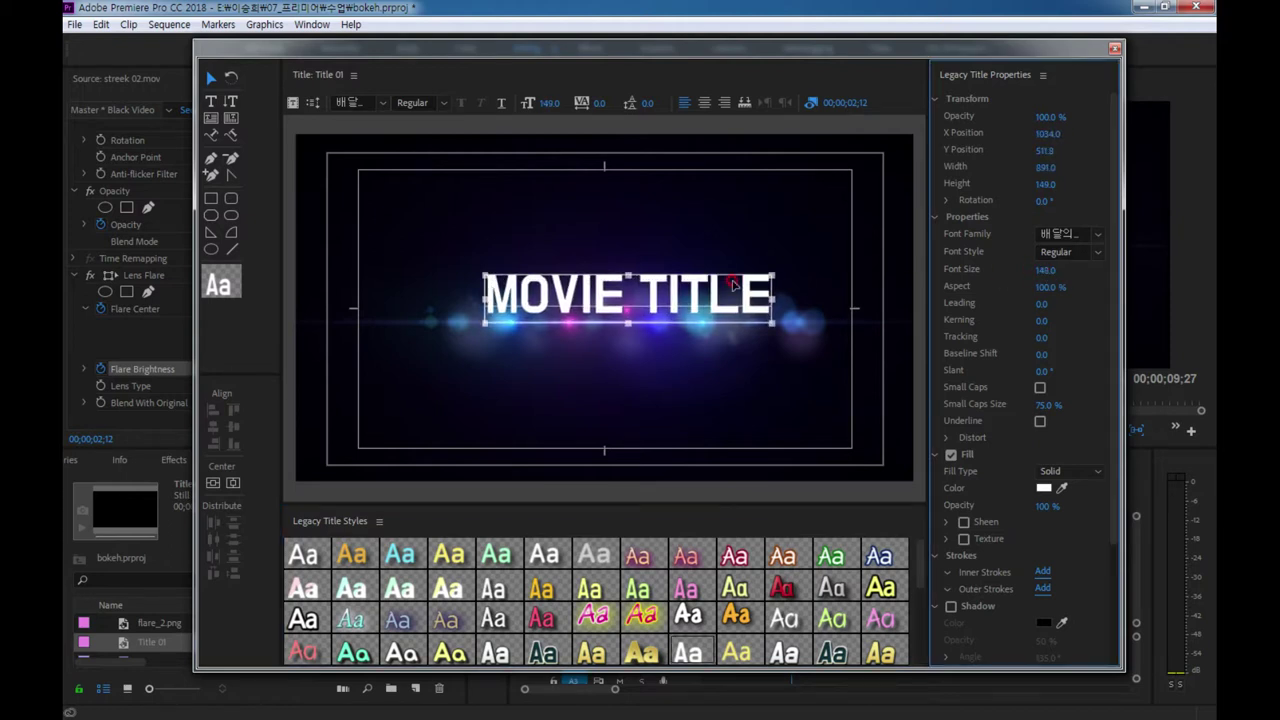
{"action": "left_click", "coordinate": [563, 297]}
{"action": "left_click_drag", "start_coordinate": [563, 297], "coordinate": [557, 302]}
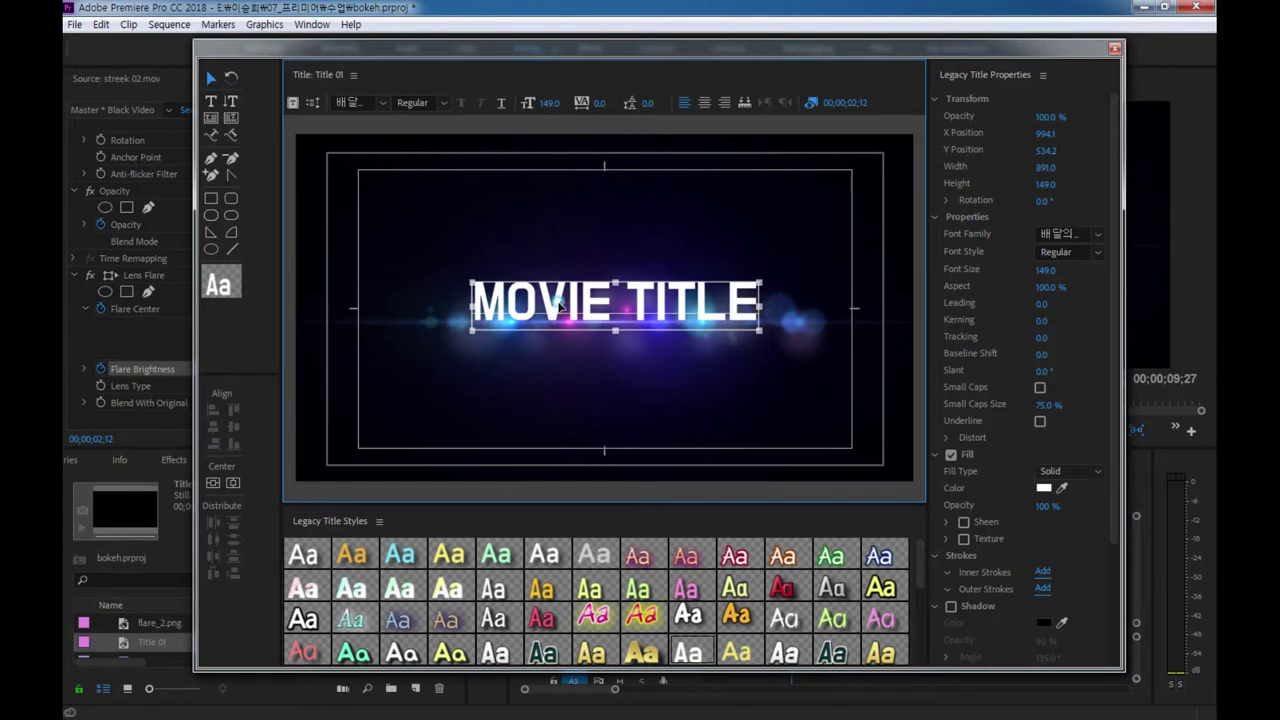
{"action": "left_click", "coordinate": [233, 485]}
{"action": "left_click_drag", "start_coordinate": [633, 309], "coordinate": [633, 320]}
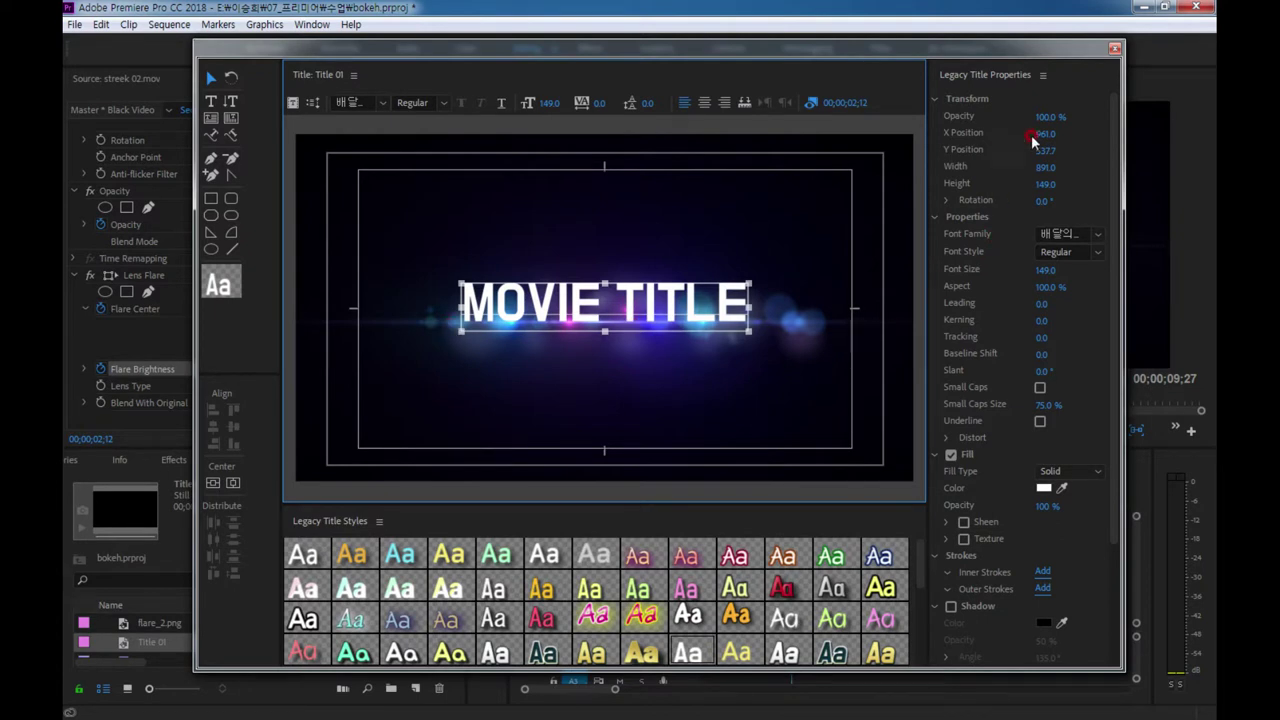
{"action": "left_click", "coordinate": [1115, 48]}
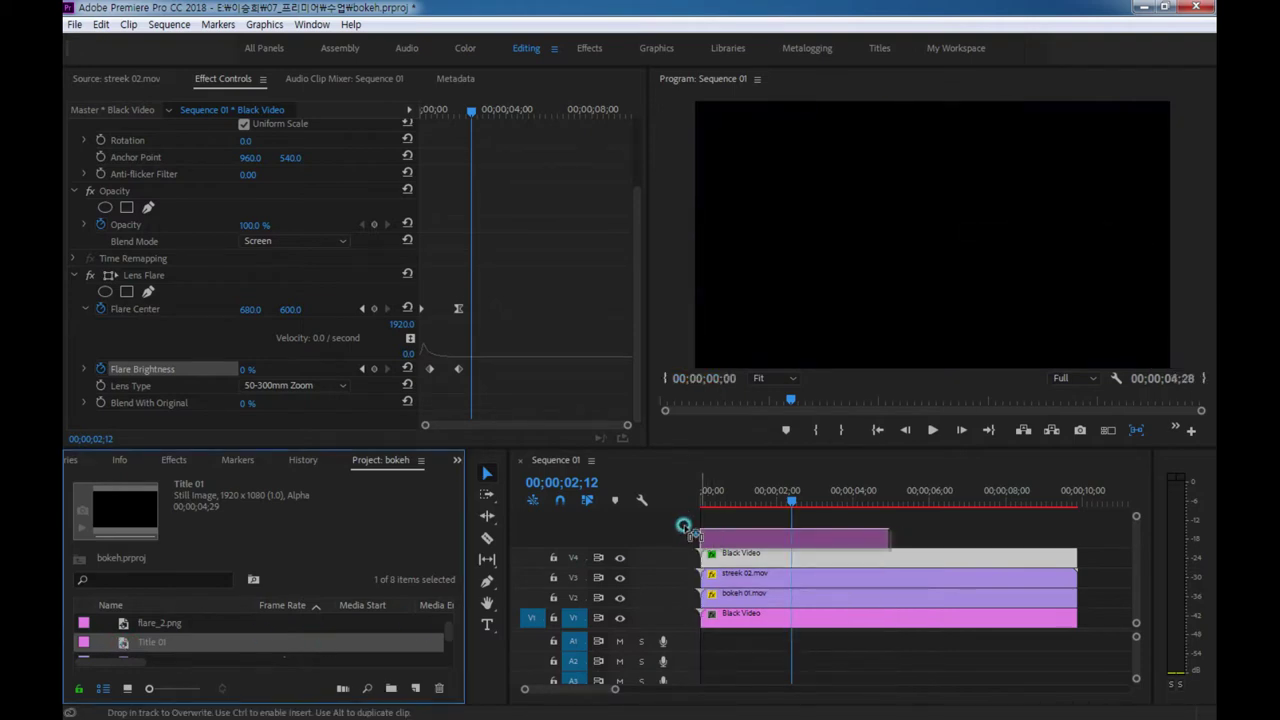
- Place Title 01 on a new top track, extended to match the clips below, and centre its text
{"action": "left_click_drag", "start_coordinate": [117, 648], "coordinate": [700, 533]}
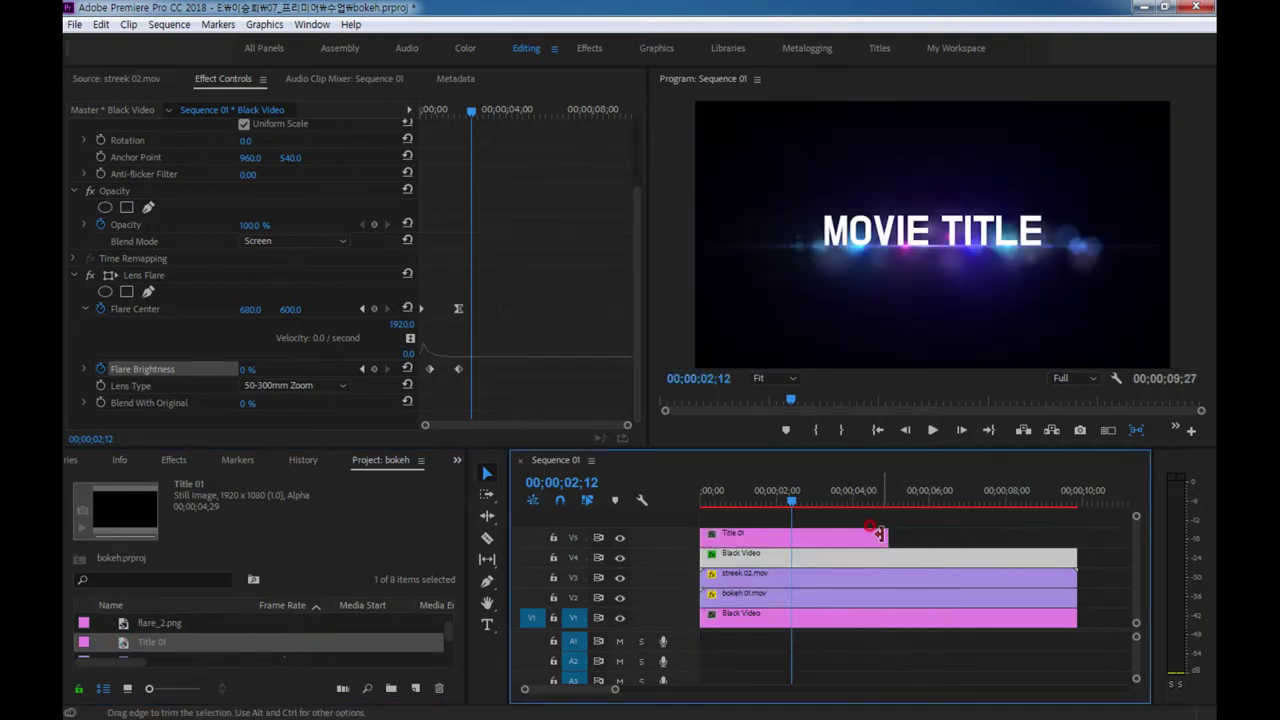
{"action": "left_click_drag", "start_coordinate": [879, 534], "coordinate": [1077, 534]}
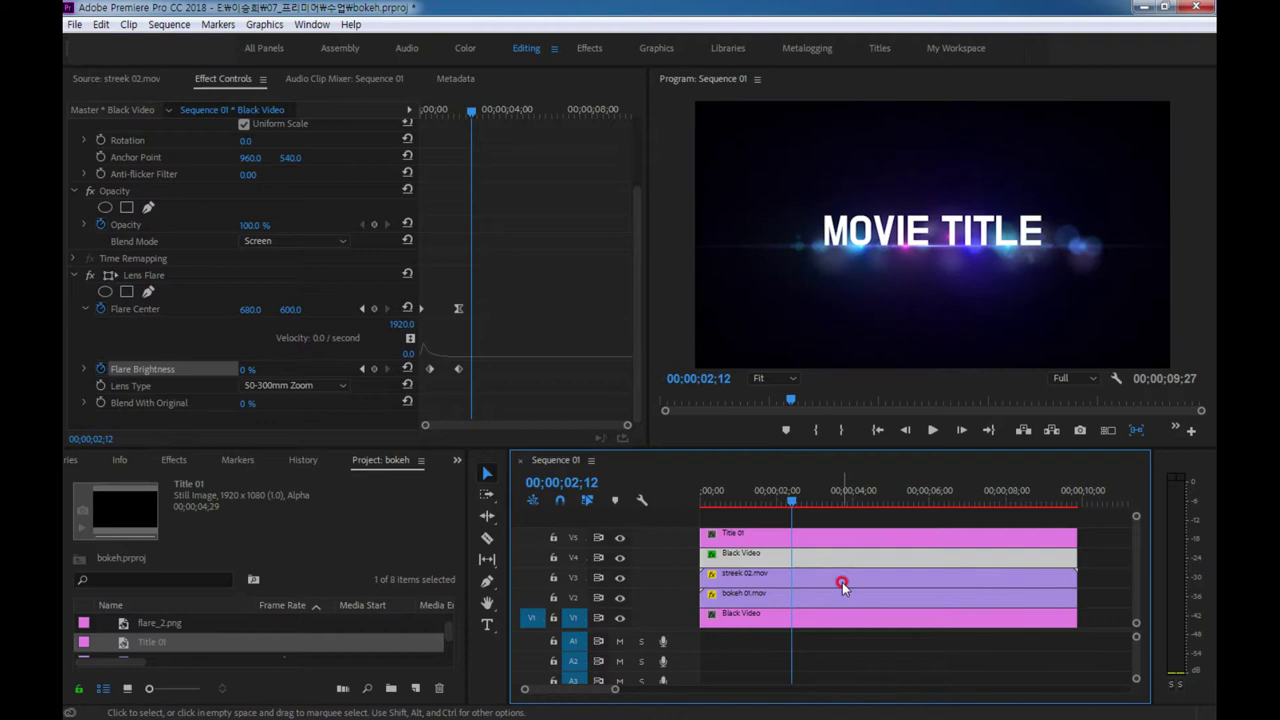
{"action": "double_click", "coordinate": [755, 533]}
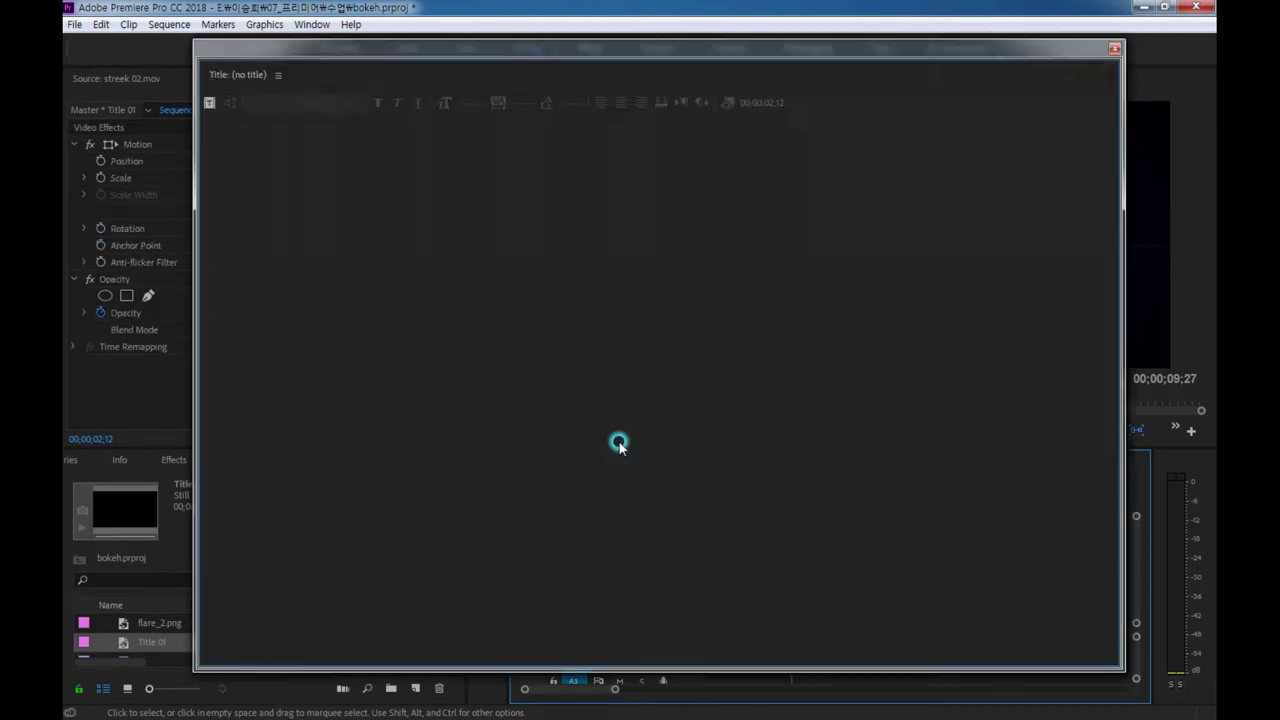
{"action": "left_click", "coordinate": [703, 102]}
- Set the MOVIE TITLE font size to 90, move it slightly lower, and close the editor
{"action": "left_click", "coordinate": [1045, 269]}
{"action": "type", "text": "85"}
{"action": "key", "text": "Return"}
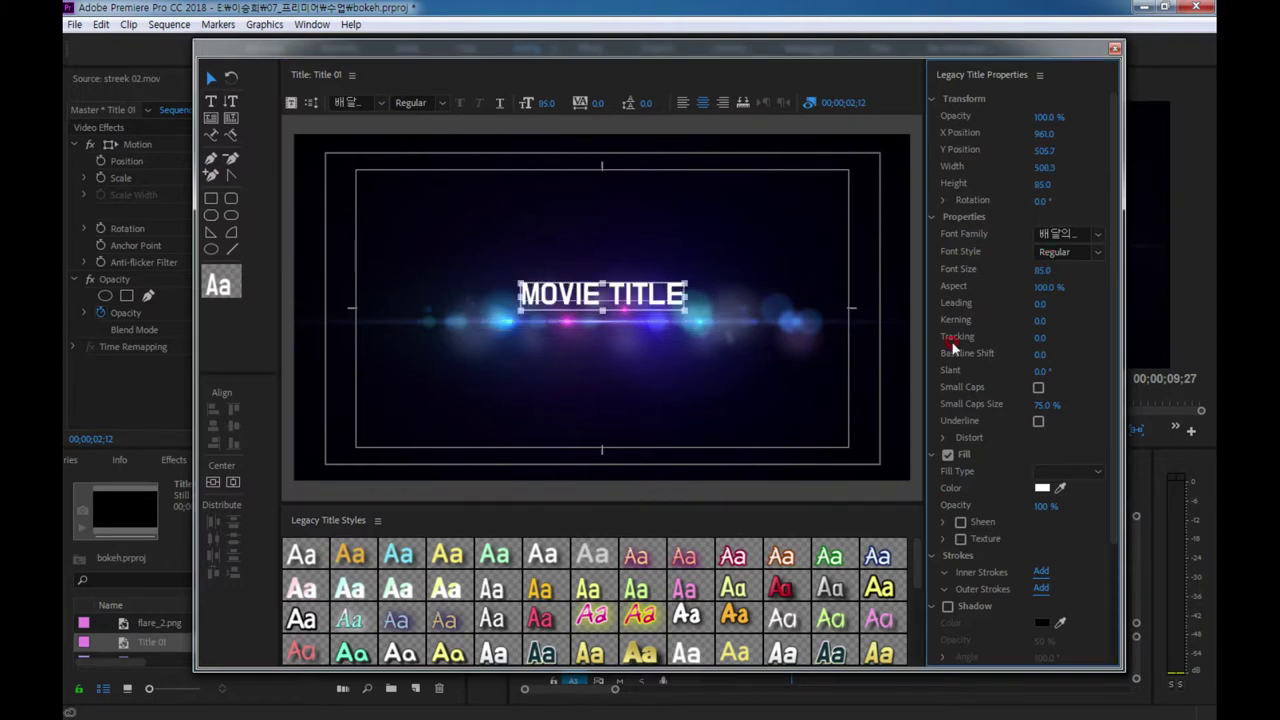
{"action": "left_click", "coordinate": [1045, 269]}
{"action": "type", "text": "90"}
{"action": "key", "text": "Return"}
{"action": "left_click_drag", "start_coordinate": [640, 302], "coordinate": [642, 318]}
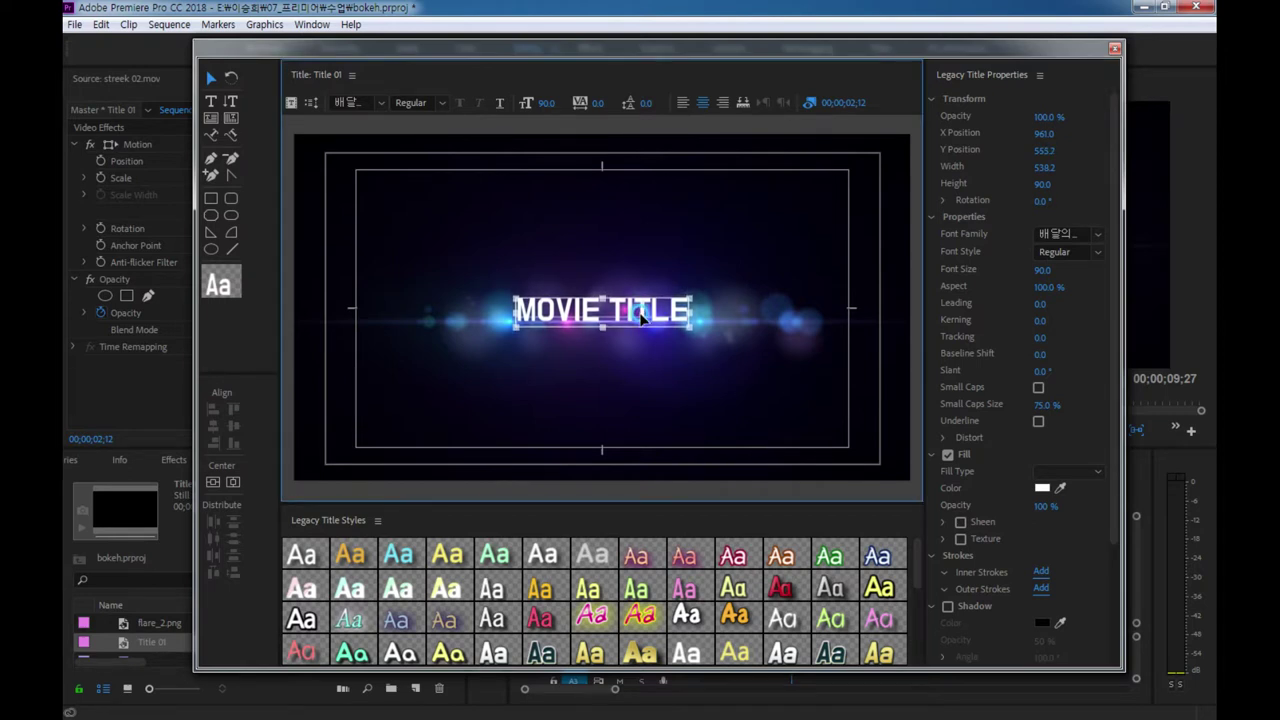
{"action": "left_click", "coordinate": [1115, 48]}
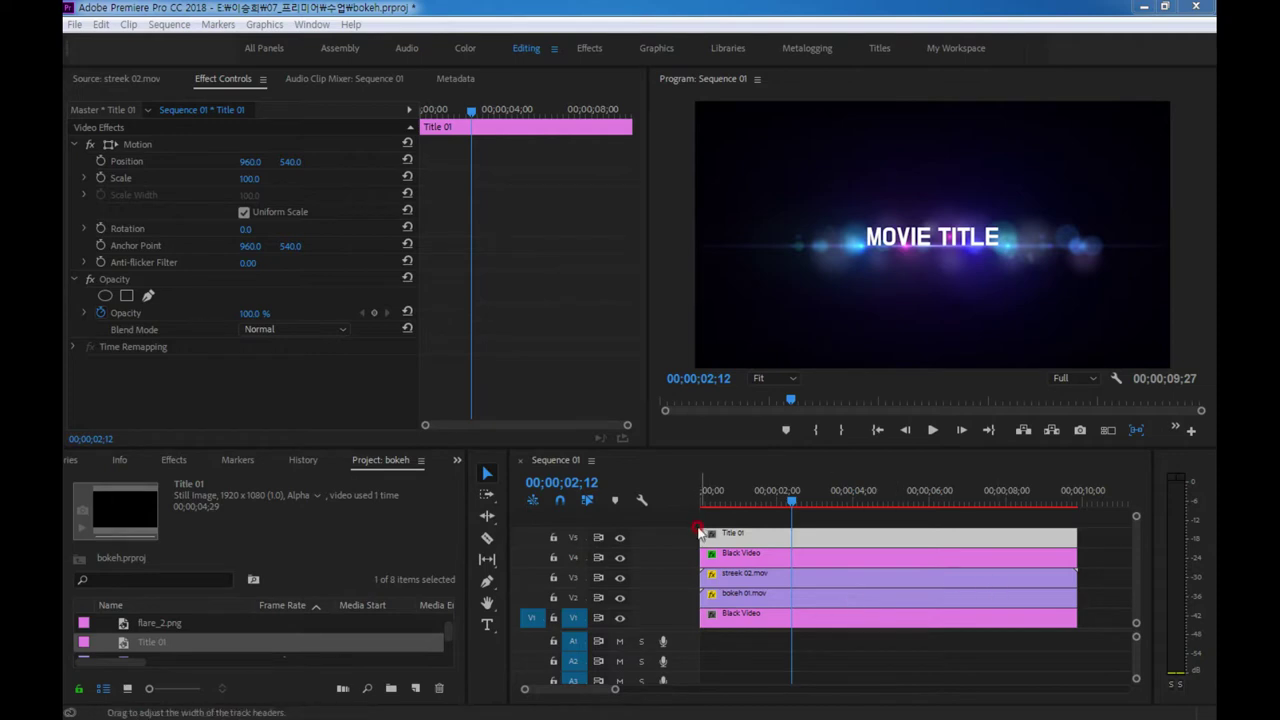
- Change Title 01's Opacity blend mode from Normal to Overlay
{"action": "left_click_drag", "start_coordinate": [672, 628], "coordinate": [668, 637]}
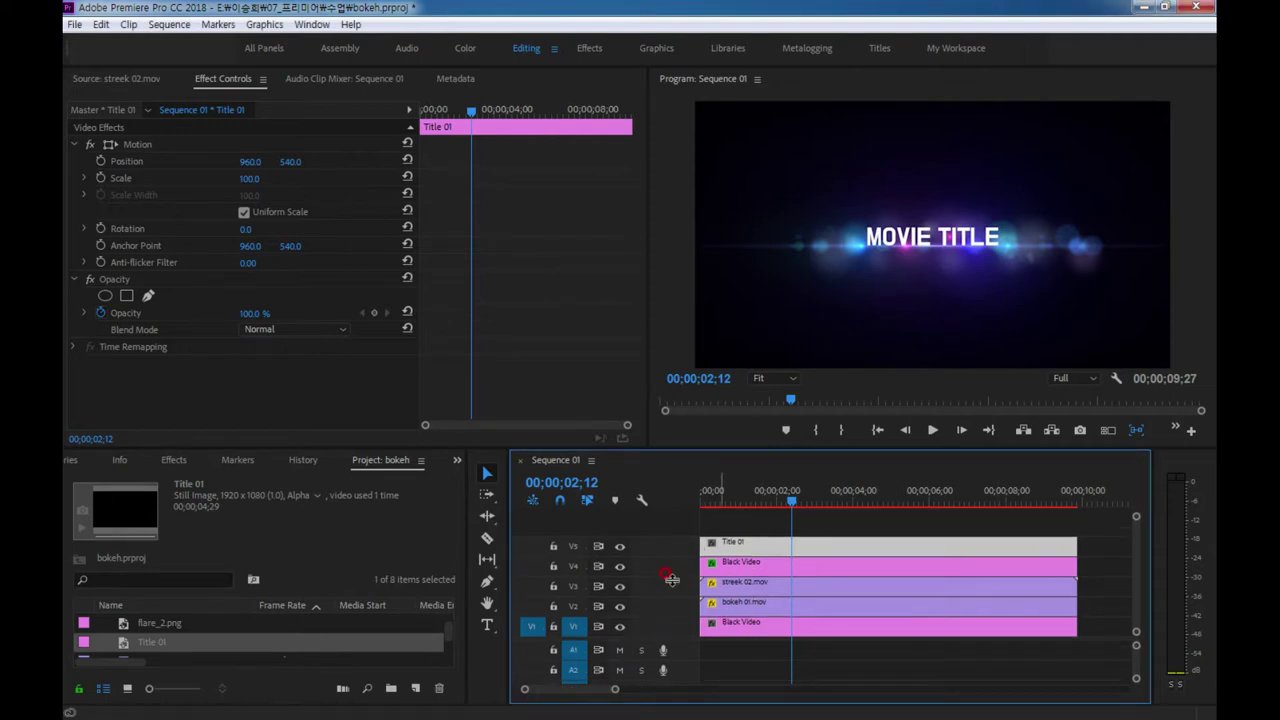
{"action": "left_click", "coordinate": [913, 268]}
{"action": "left_click", "coordinate": [285, 331]}
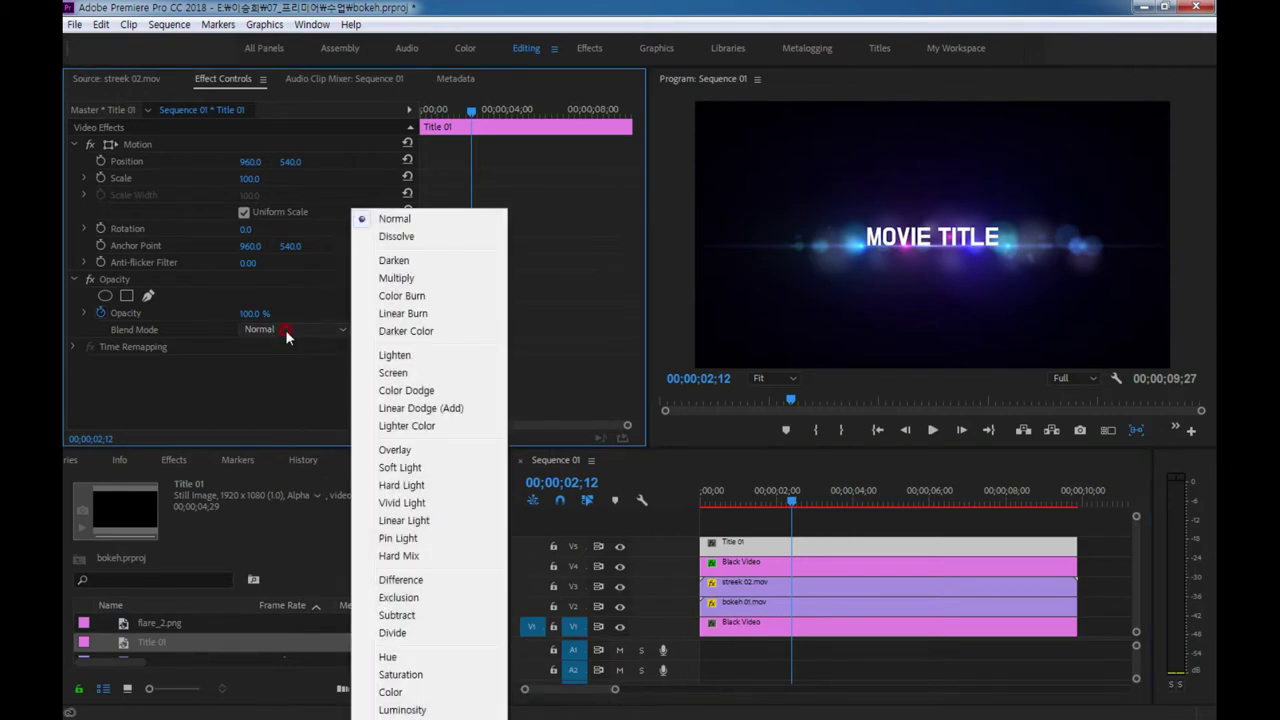
{"action": "left_click", "coordinate": [405, 452]}
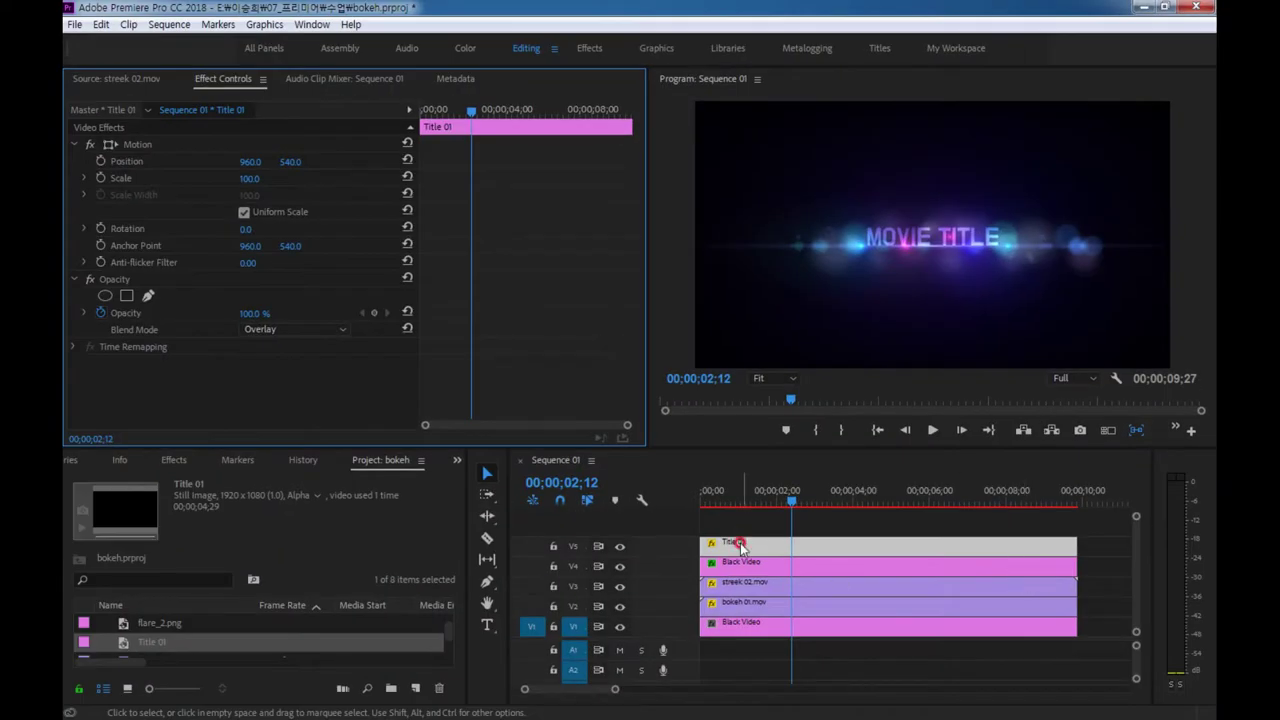
{"action": "left_click_drag", "start_coordinate": [697, 446], "coordinate": [727, 462]}
- Alt-drag Title 01 up to a new V6 track, creating Title 01 Copy 01
{"action": "left_click", "coordinate": [728, 533]}
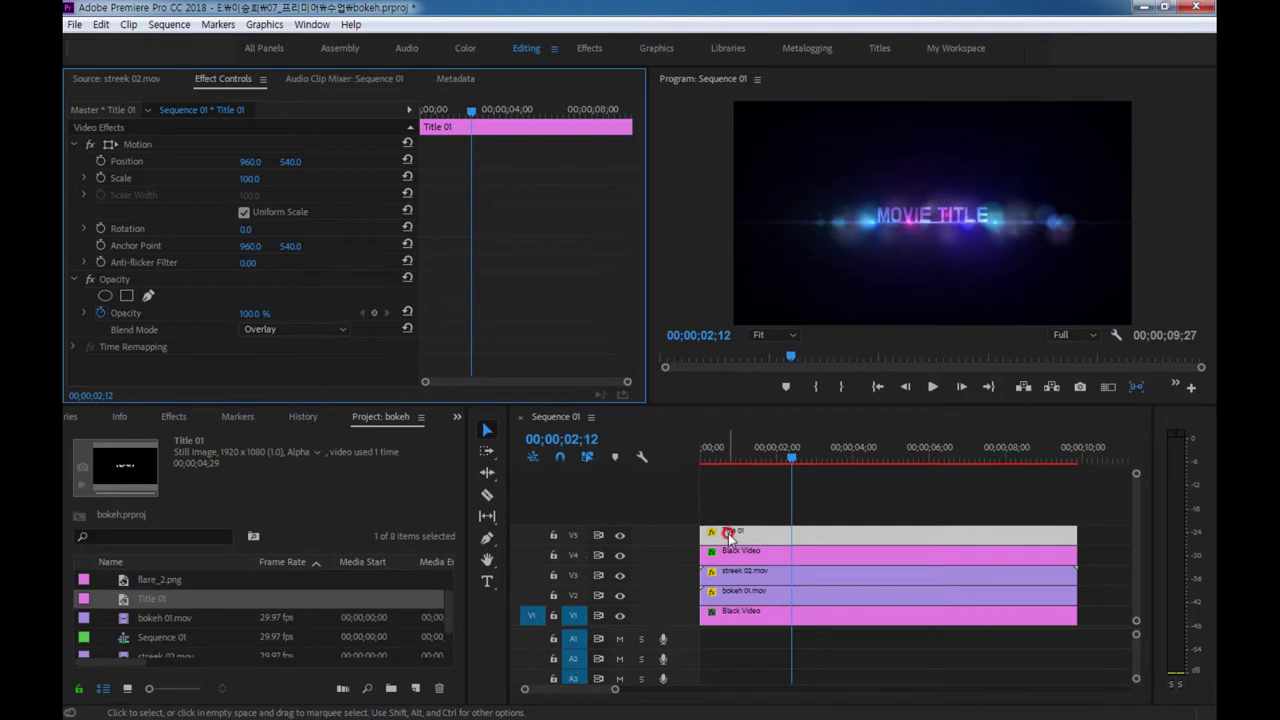
{"action": "left_click_drag", "start_coordinate": [728, 533], "coordinate": [733, 517]}
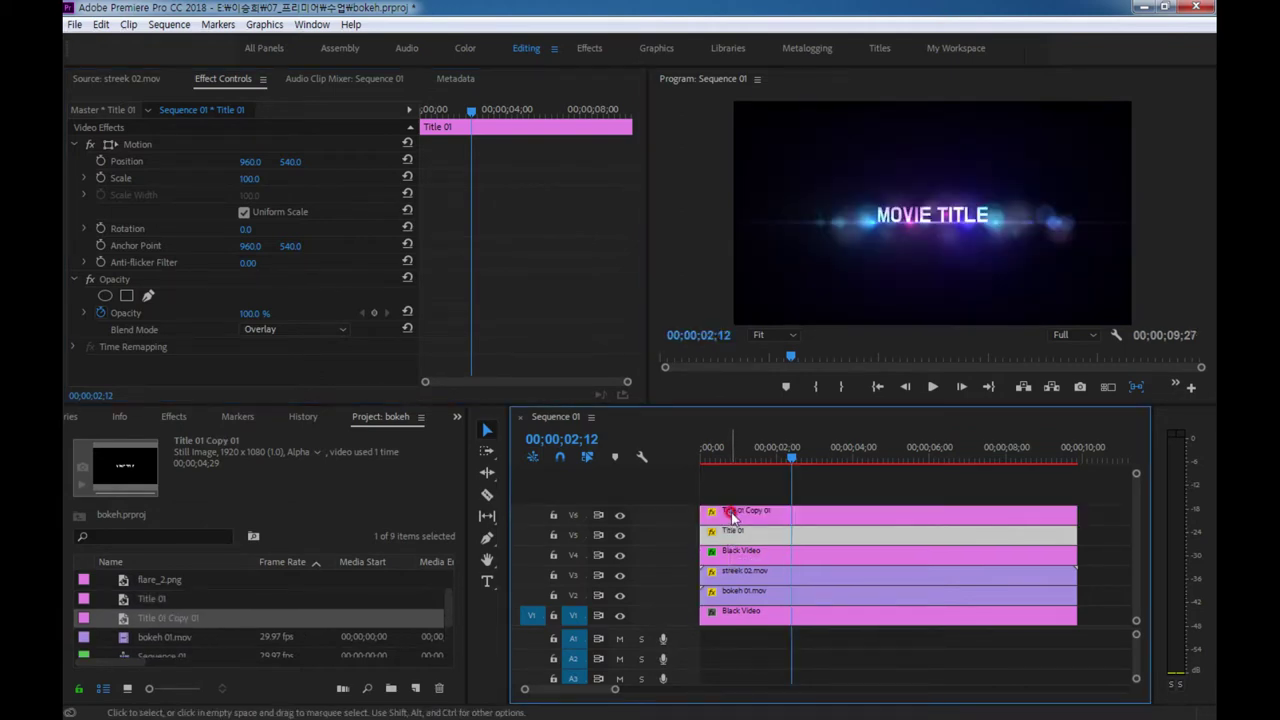
{"action": "left_click", "coordinate": [805, 553]}
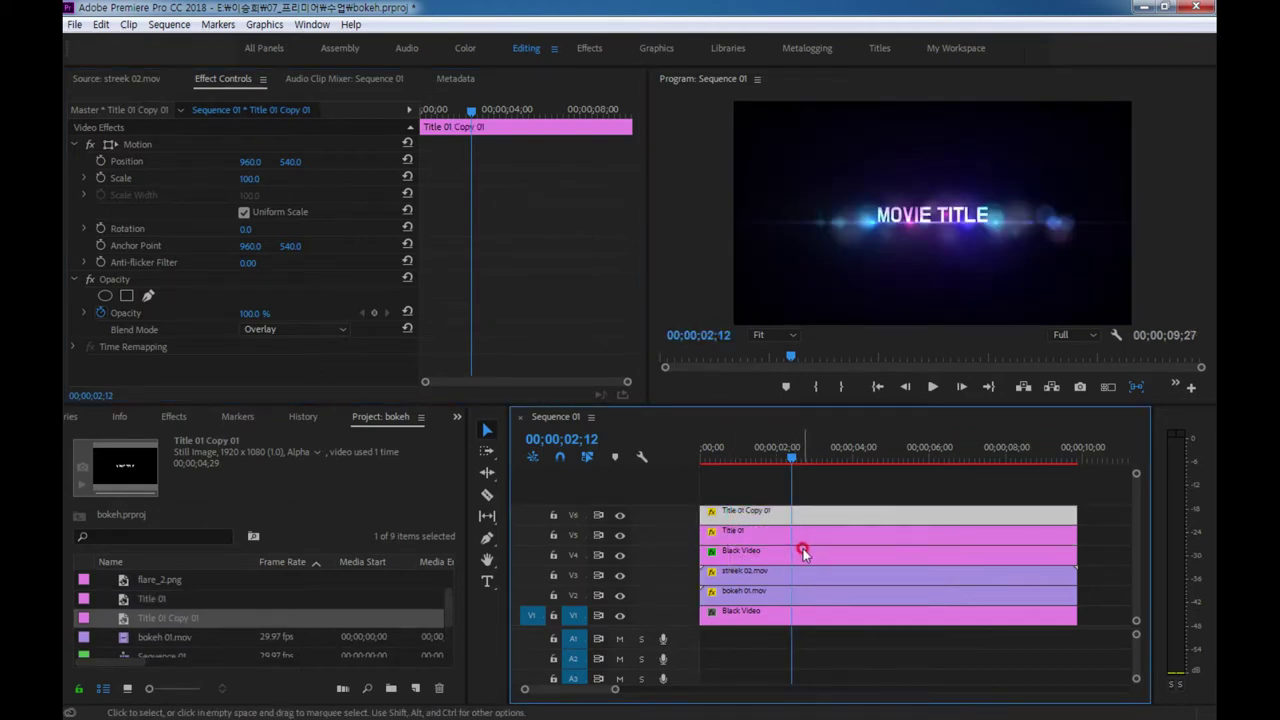
{"action": "left_click", "coordinate": [778, 513]}
- Give the copy's MOVIE TITLE 75% aspect and size 146.1, nudge it up, and close the editor
{"action": "double_click", "coordinate": [778, 513]}
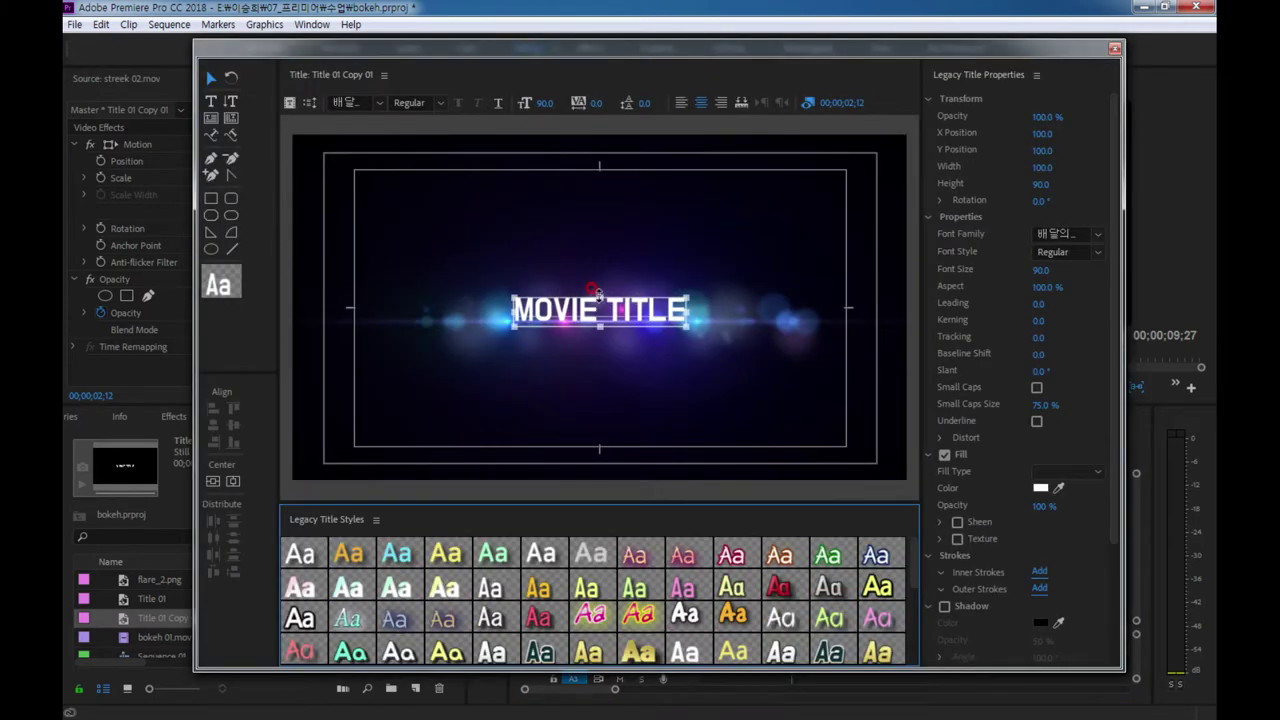
{"action": "left_click_drag", "start_coordinate": [599, 294], "coordinate": [600, 284]}
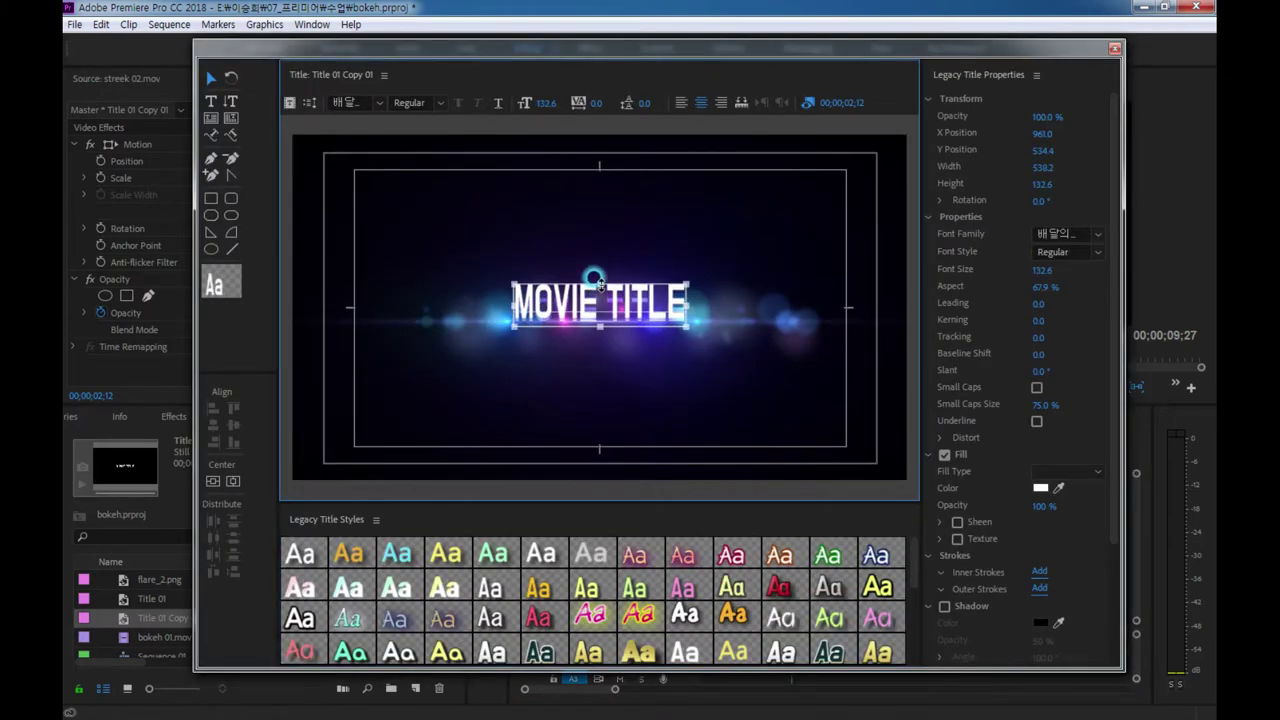
{"action": "left_click_drag", "start_coordinate": [600, 283], "coordinate": [602, 288]}
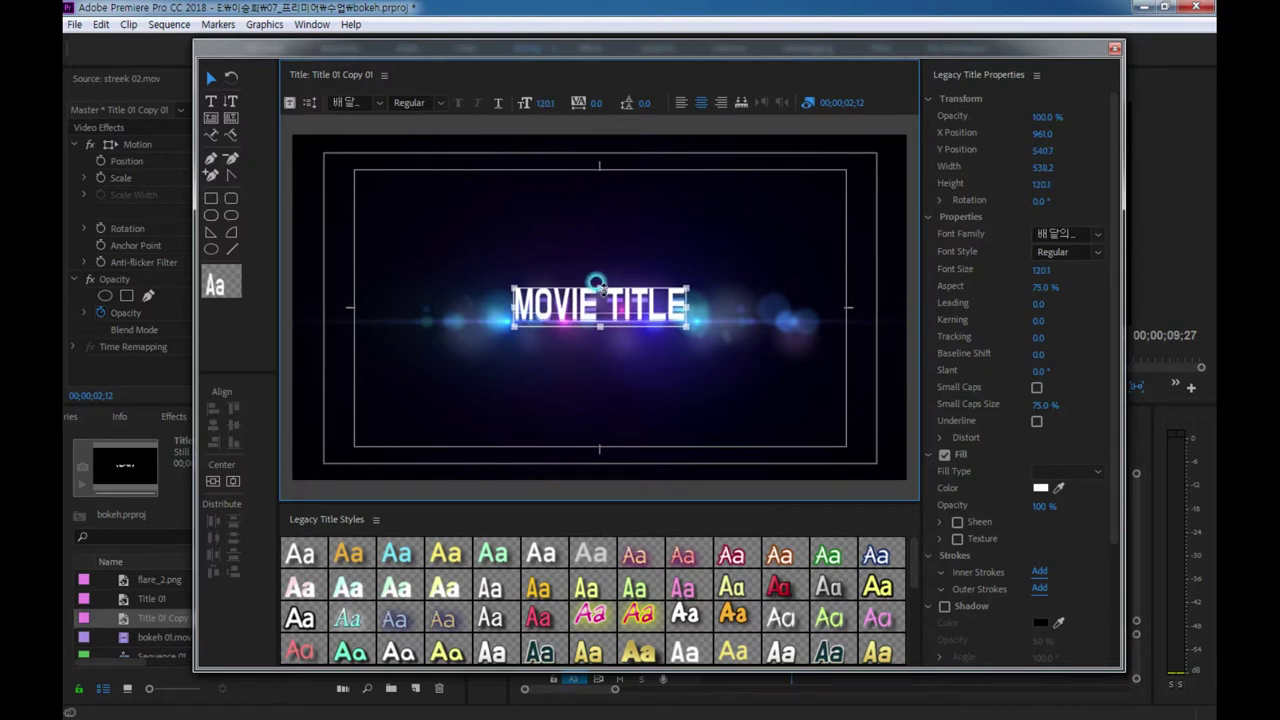
{"action": "left_click", "coordinate": [1035, 289]}
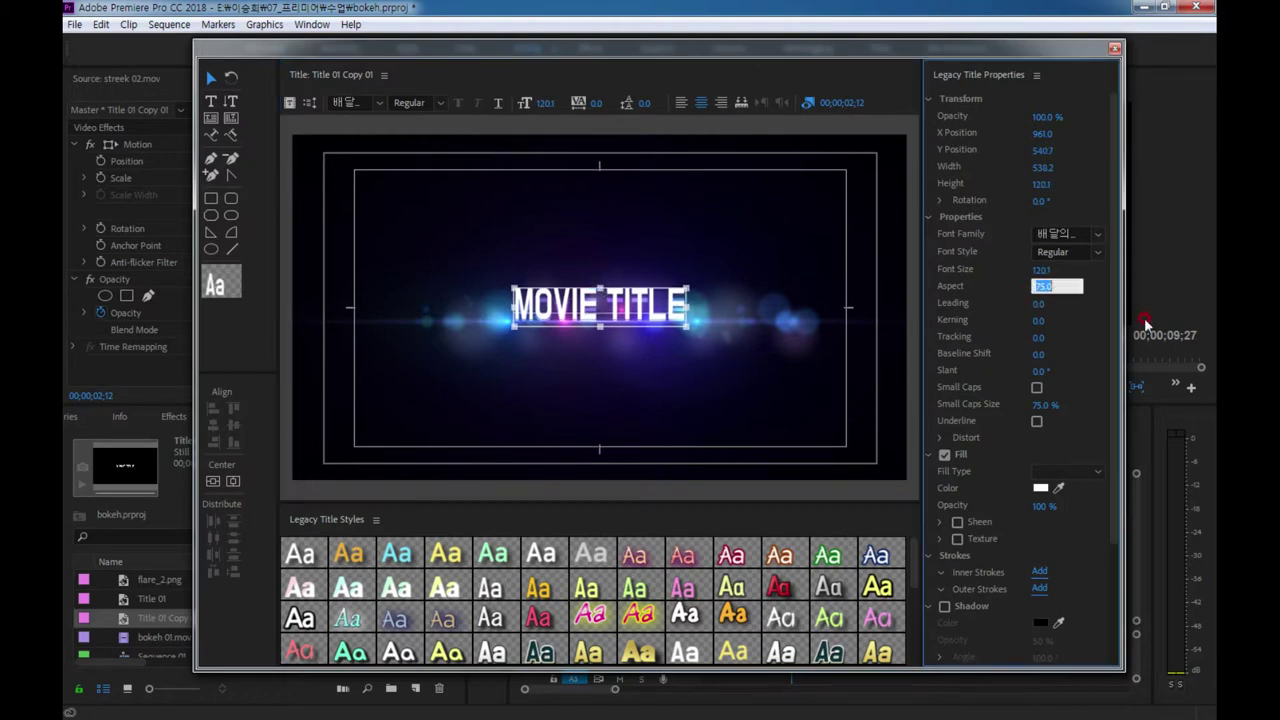
{"action": "type", "text": "75"}
{"action": "left_click", "coordinate": [1006, 387]}
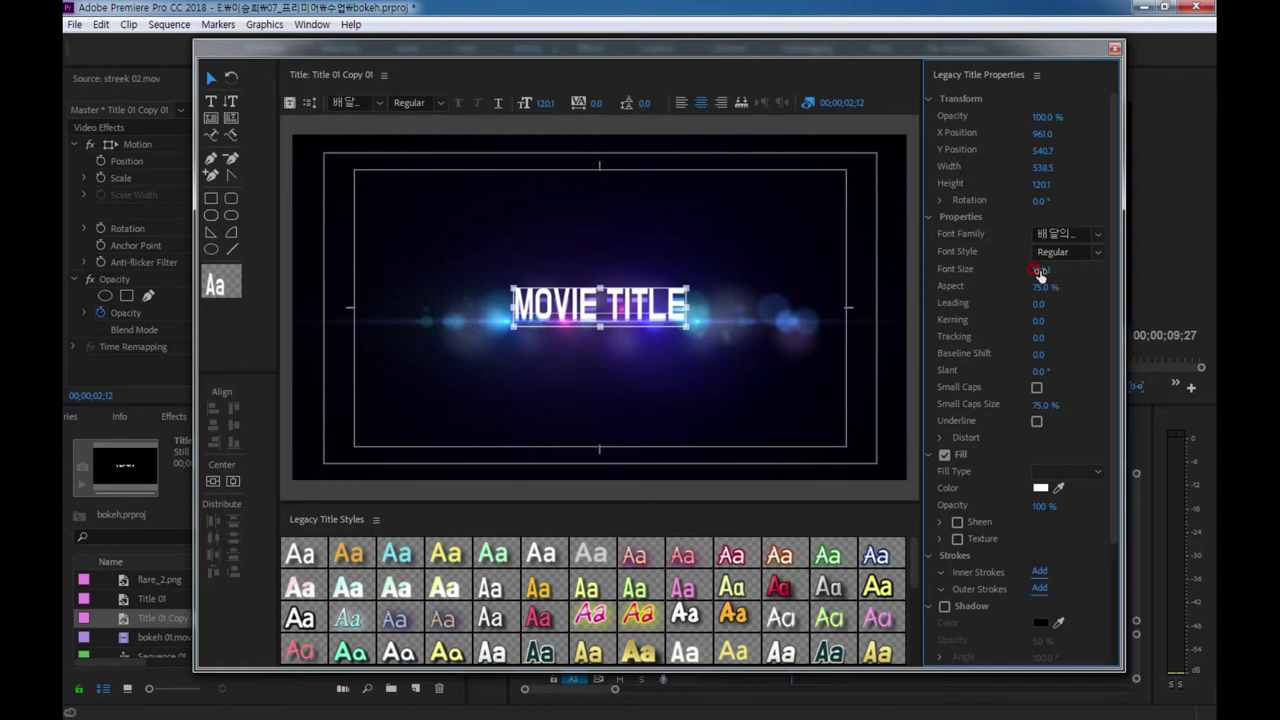
{"action": "left_click_drag", "start_coordinate": [1041, 269], "coordinate": [1080, 269]}
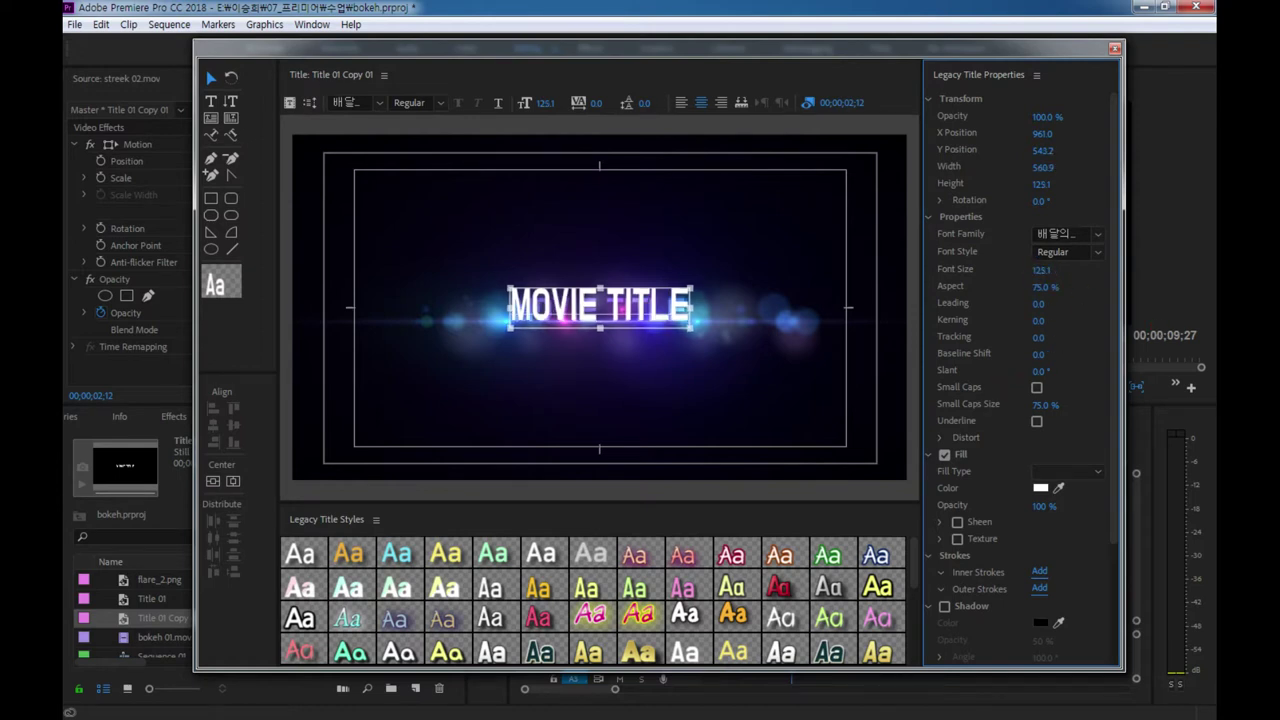
{"action": "left_click", "coordinate": [558, 316]}
{"action": "key", "text": "shift+Up"}
{"action": "key", "text": "shift+Up"}
{"action": "key", "text": "shift+Up"}
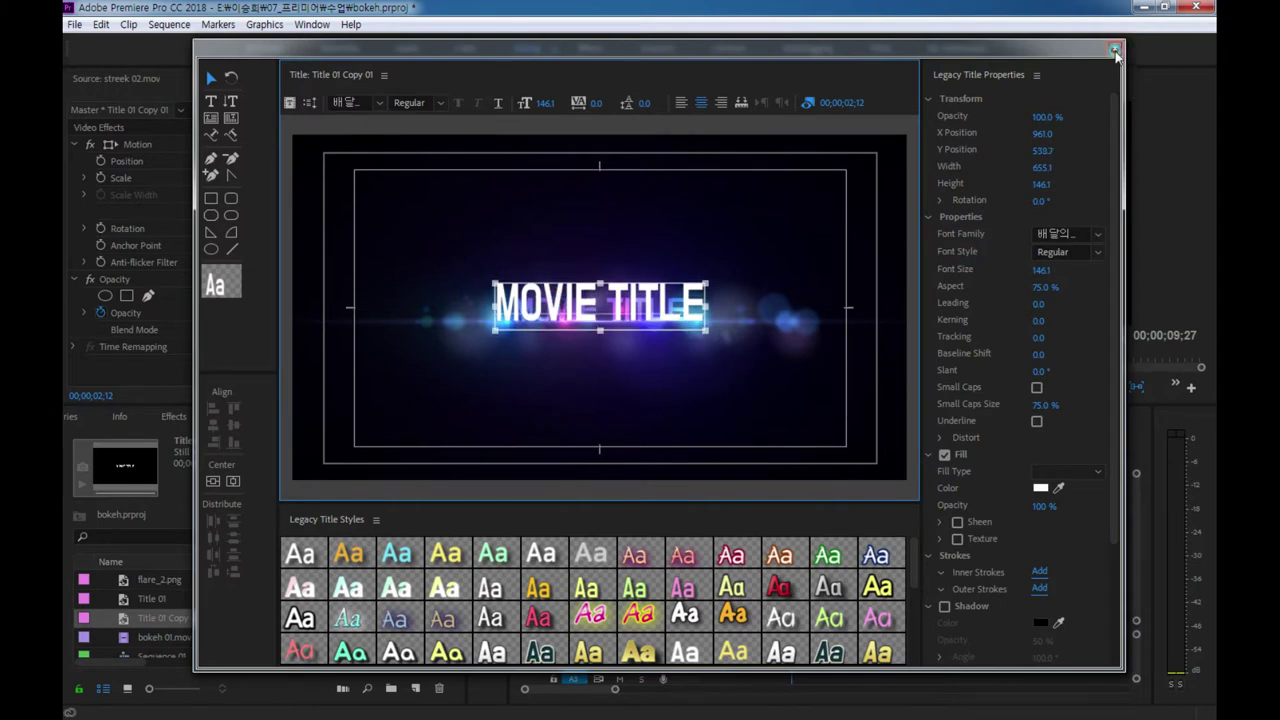
{"action": "left_click", "coordinate": [1116, 50]}
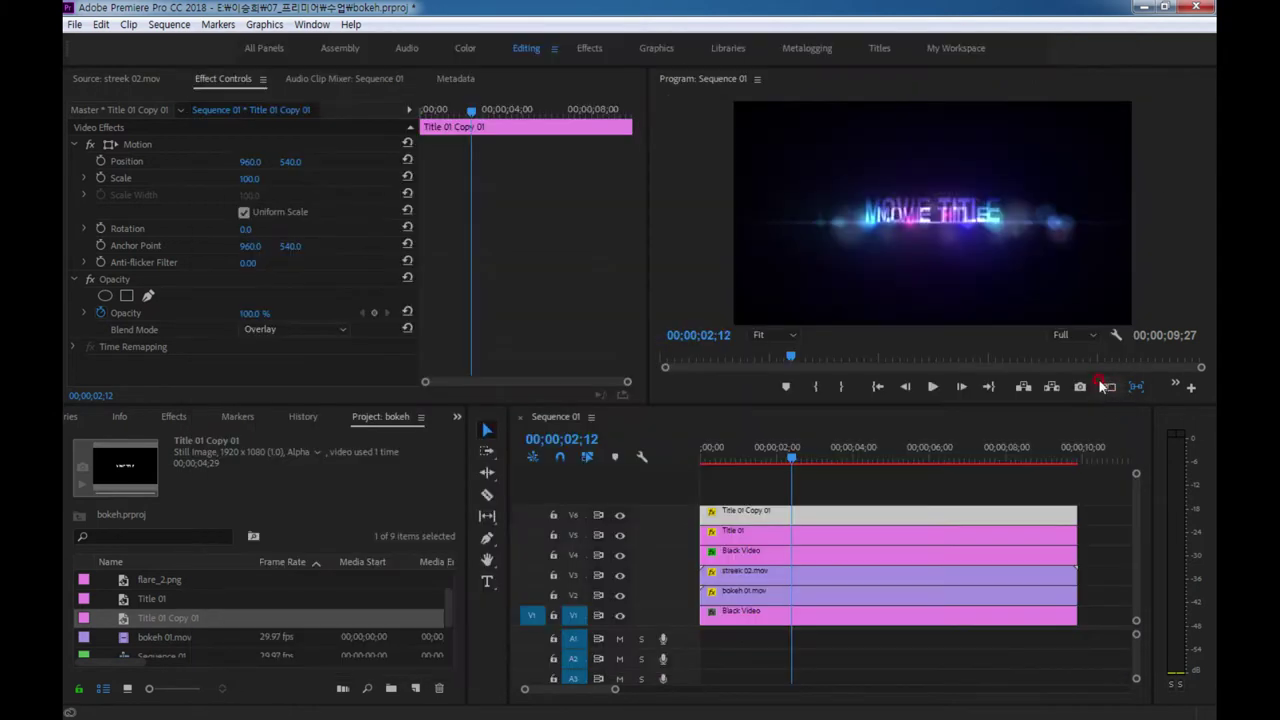
- Alt-drag Title 01 Copy 01 from V6 onto V5, overwriting Title 01 with Title 01 Copy 02
{"action": "left_click", "coordinate": [762, 537]}
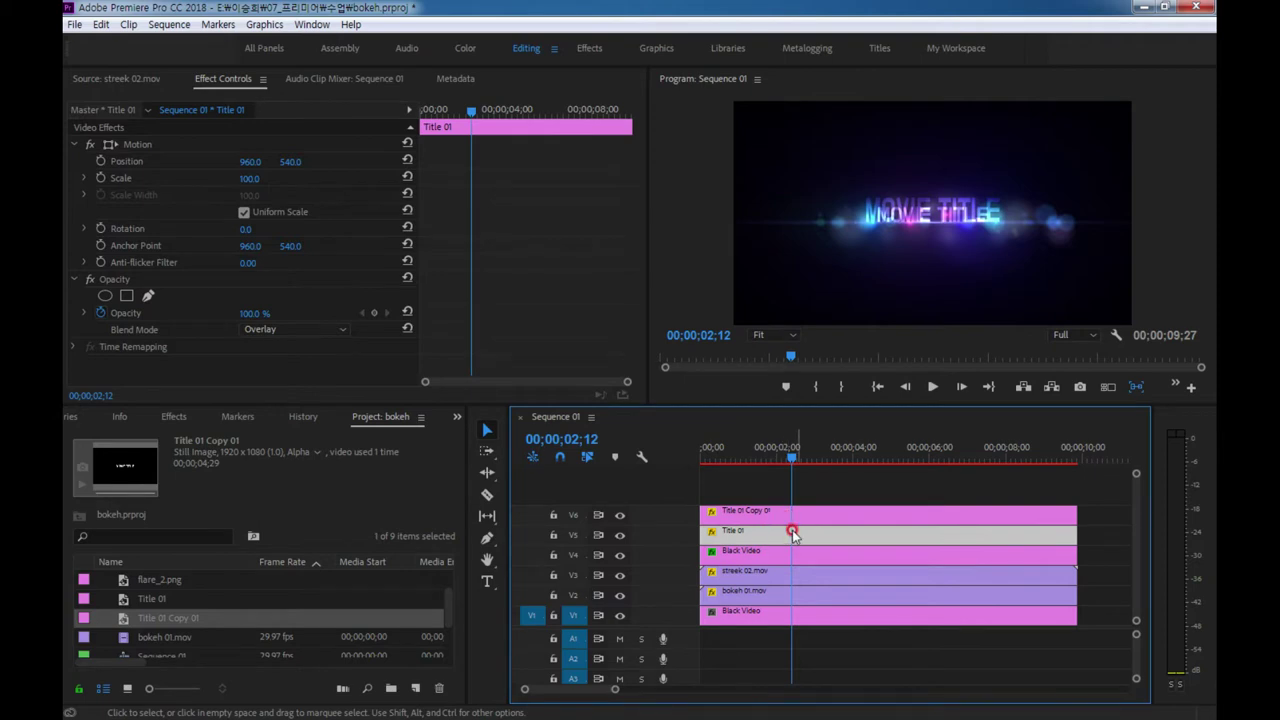
{"action": "double_click", "coordinate": [789, 512]}
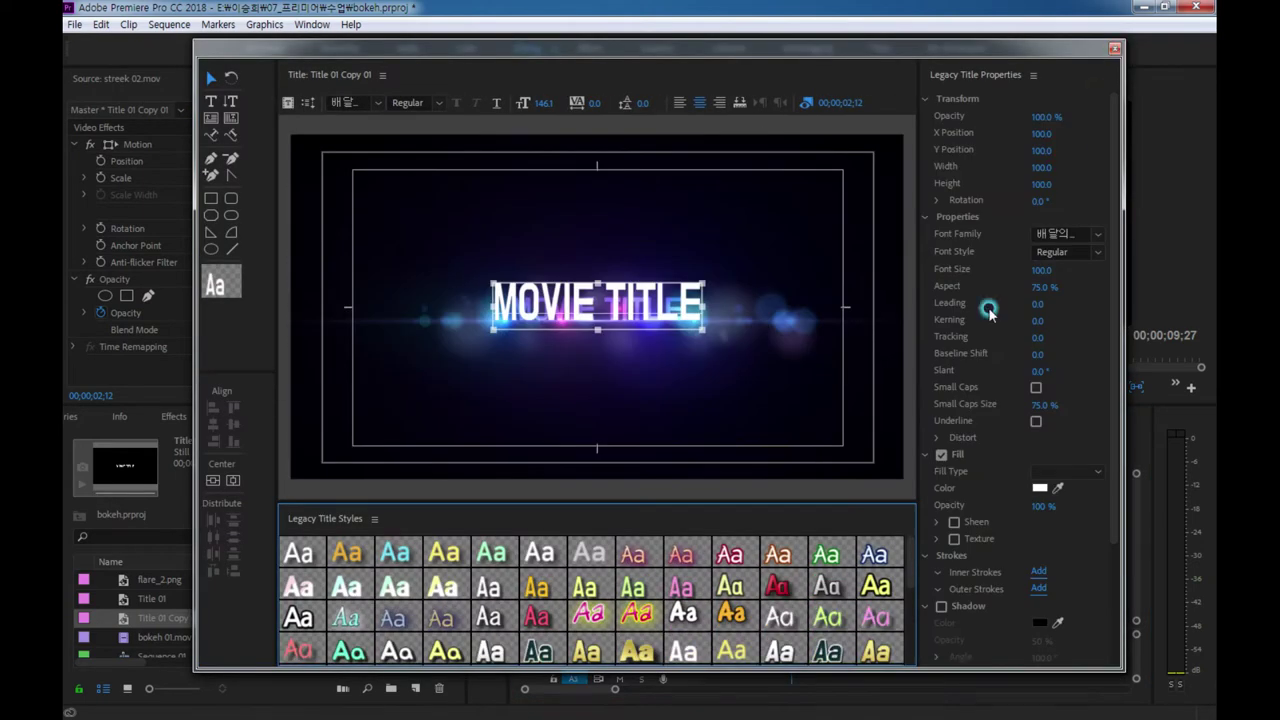
{"action": "left_click", "coordinate": [1116, 49]}
{"action": "left_click", "coordinate": [765, 540]}
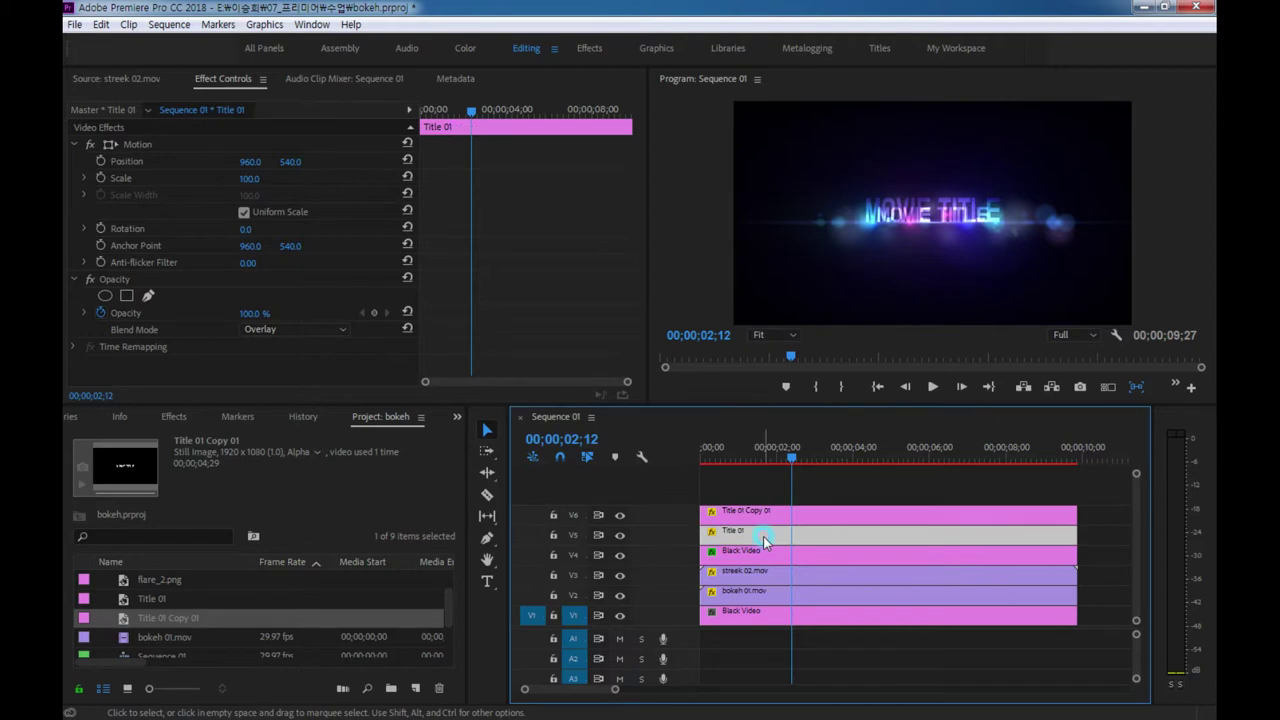
{"action": "left_click_drag", "start_coordinate": [748, 512], "coordinate": [754, 542]}
{"action": "left_click", "coordinate": [783, 531]}
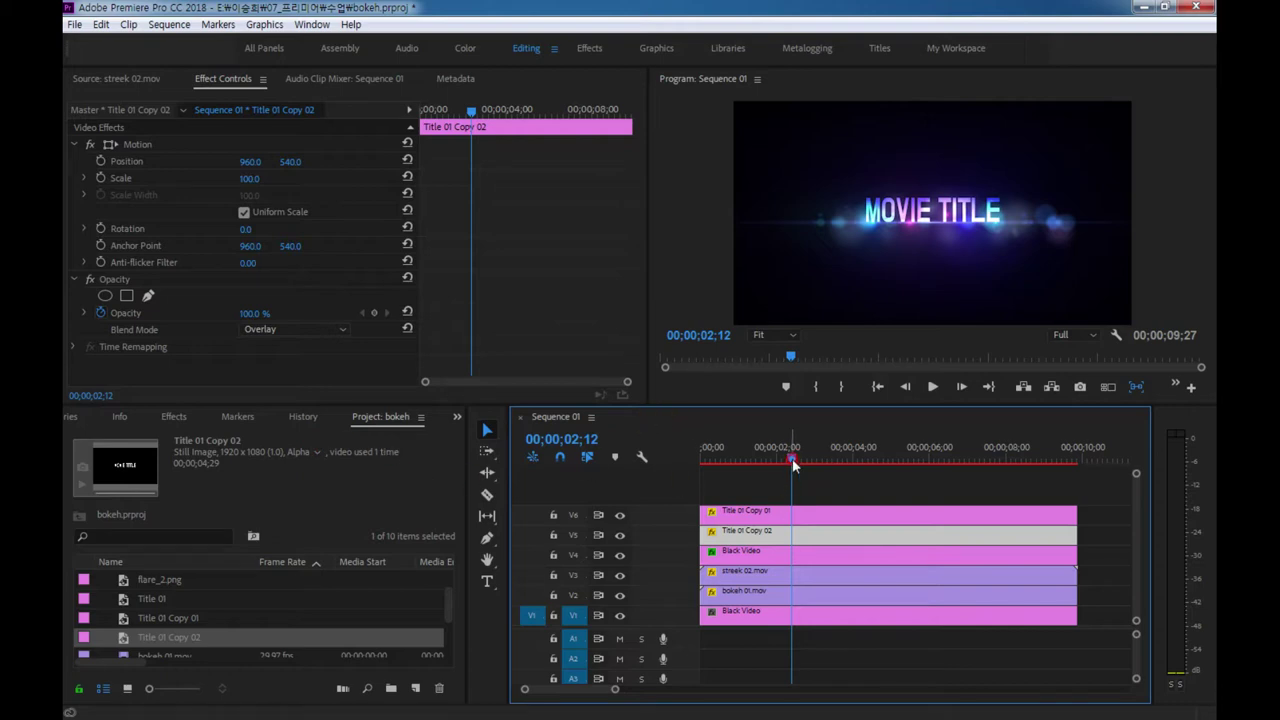
{"action": "left_click_drag", "start_coordinate": [791, 458], "coordinate": [702, 458]}
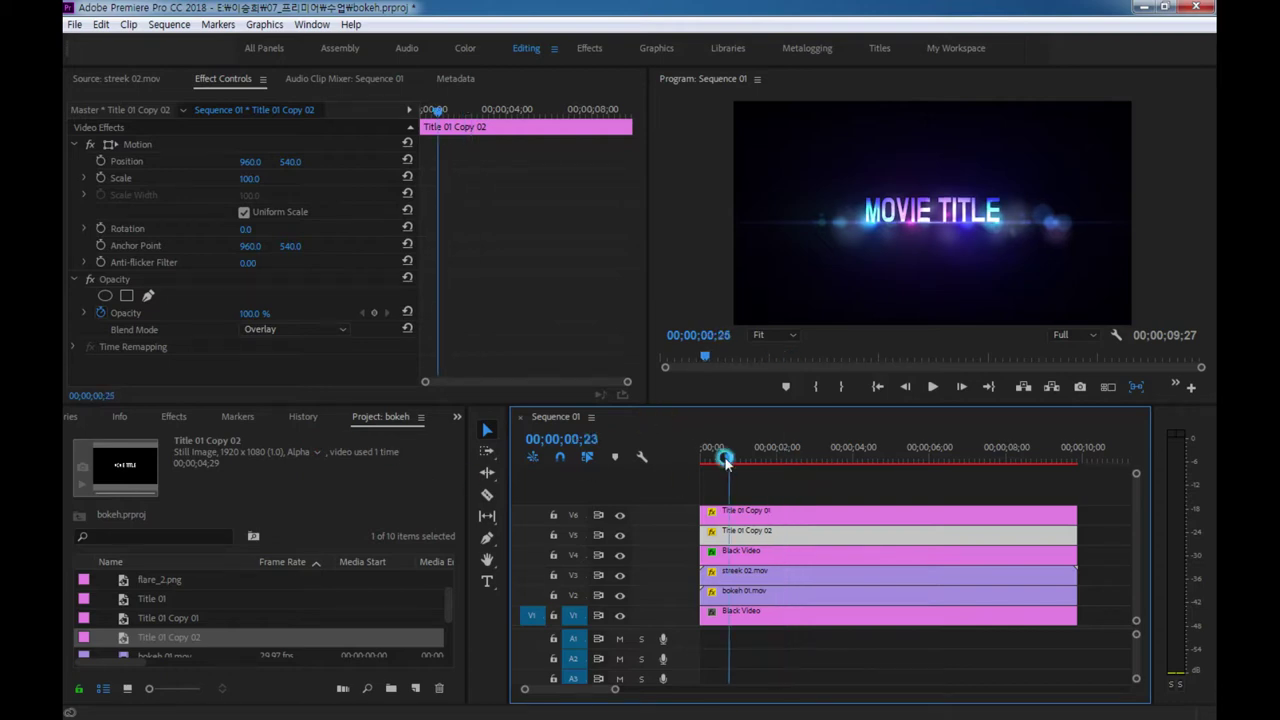
- Find blue_streak.jpg in the Project panel and drop it on a new V7 track at the start
{"action": "left_click", "coordinate": [215, 617]}
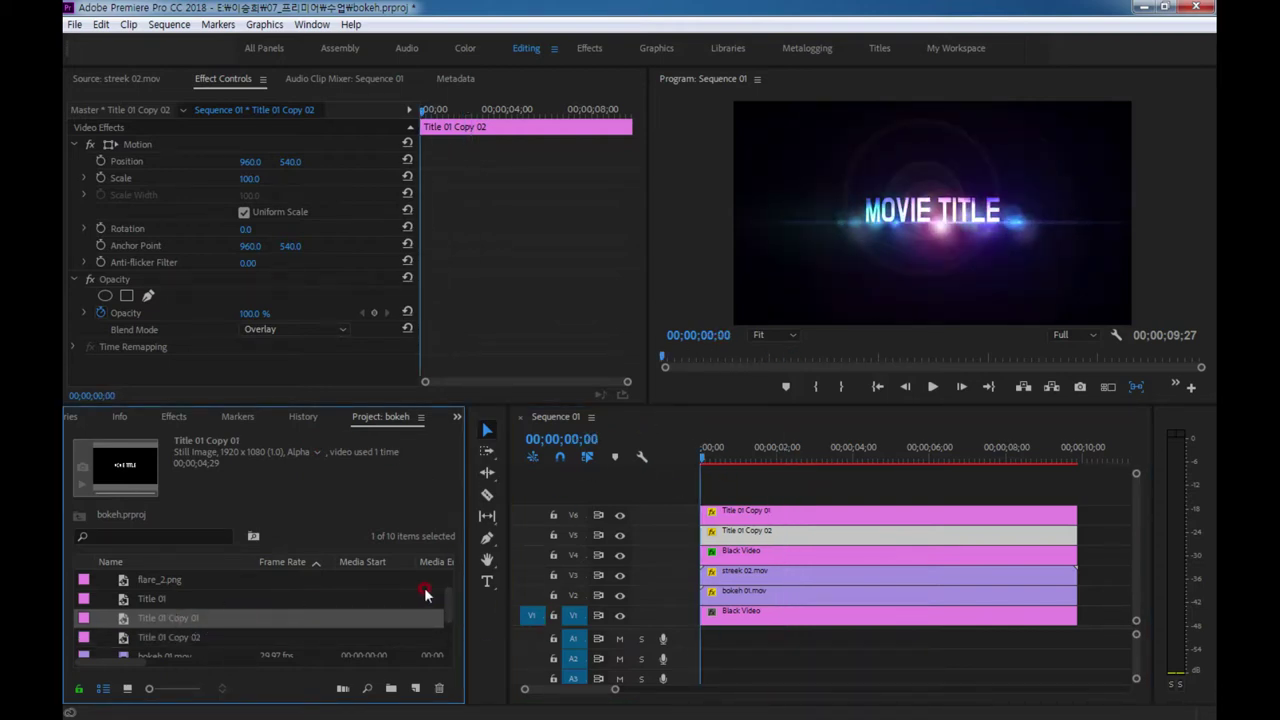
{"action": "left_click_drag", "start_coordinate": [413, 405], "coordinate": [413, 361]}
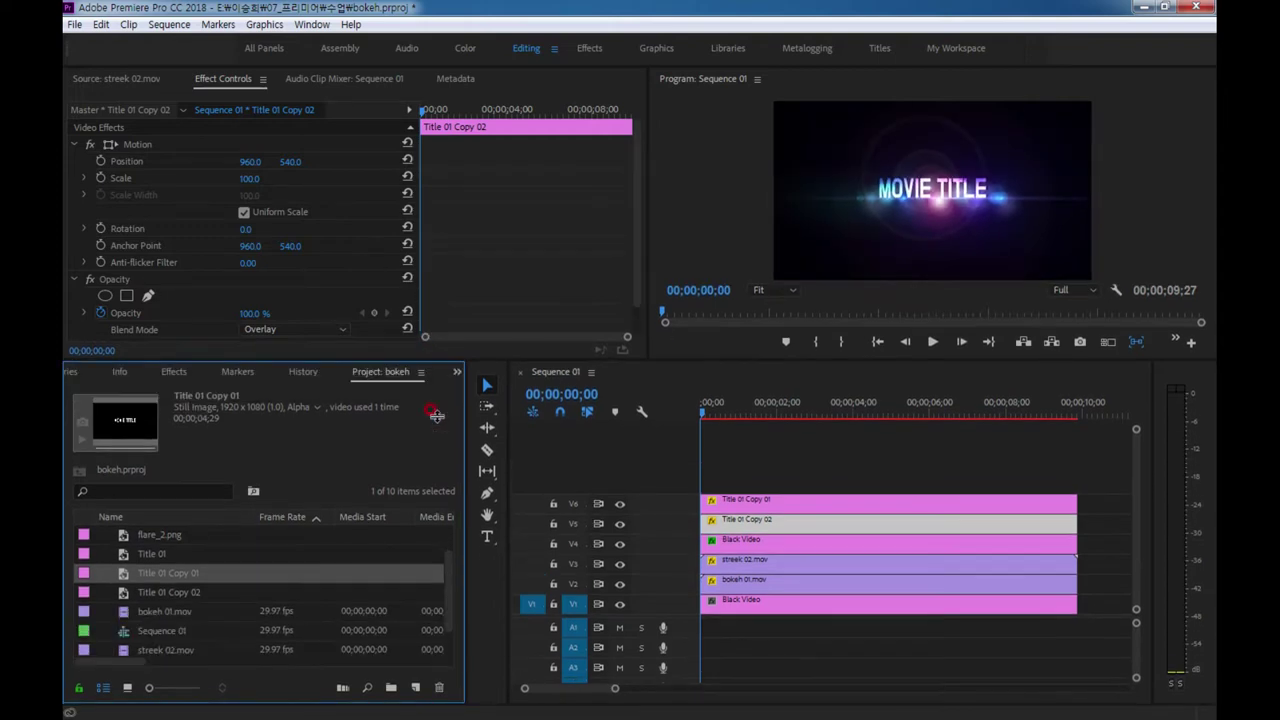
{"action": "left_click", "coordinate": [156, 556]}
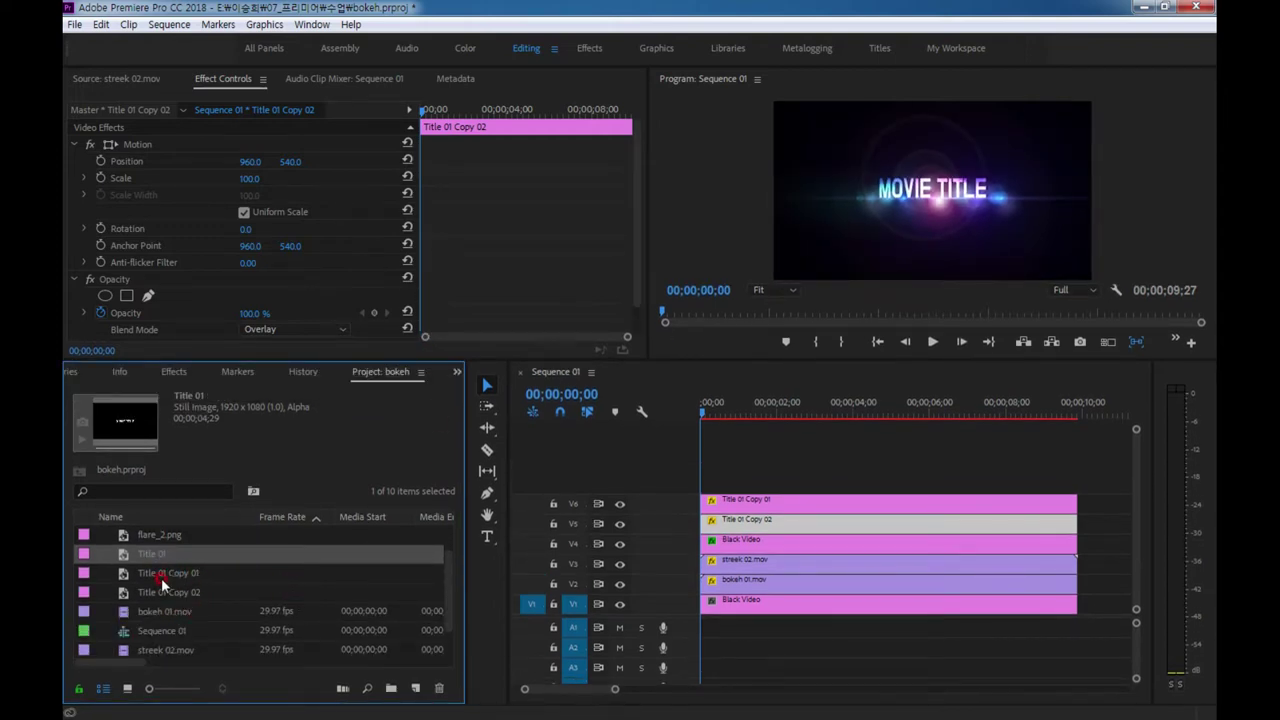
{"action": "left_click", "coordinate": [168, 612]}
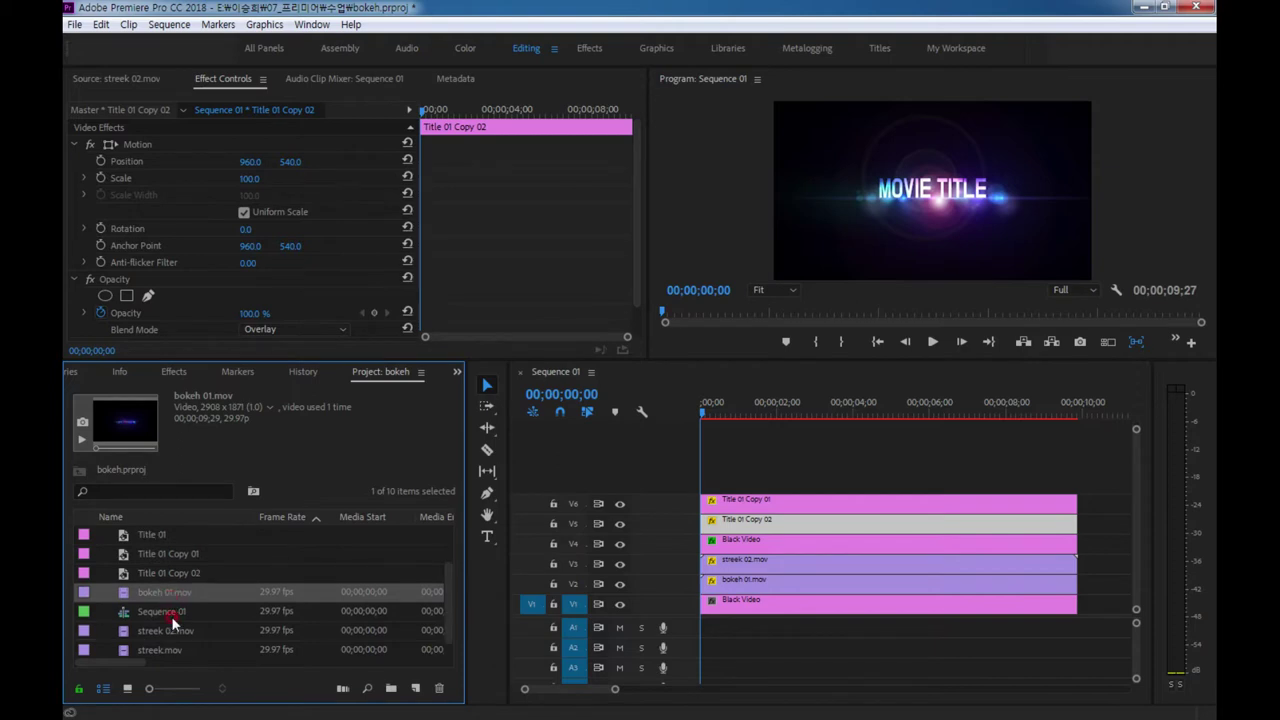
{"action": "scroll", "coordinate": [184, 630], "scroll_direction": "down", "scroll_amount": 1}
{"action": "scroll", "coordinate": [166, 648], "scroll_direction": "up", "scroll_amount": 1}
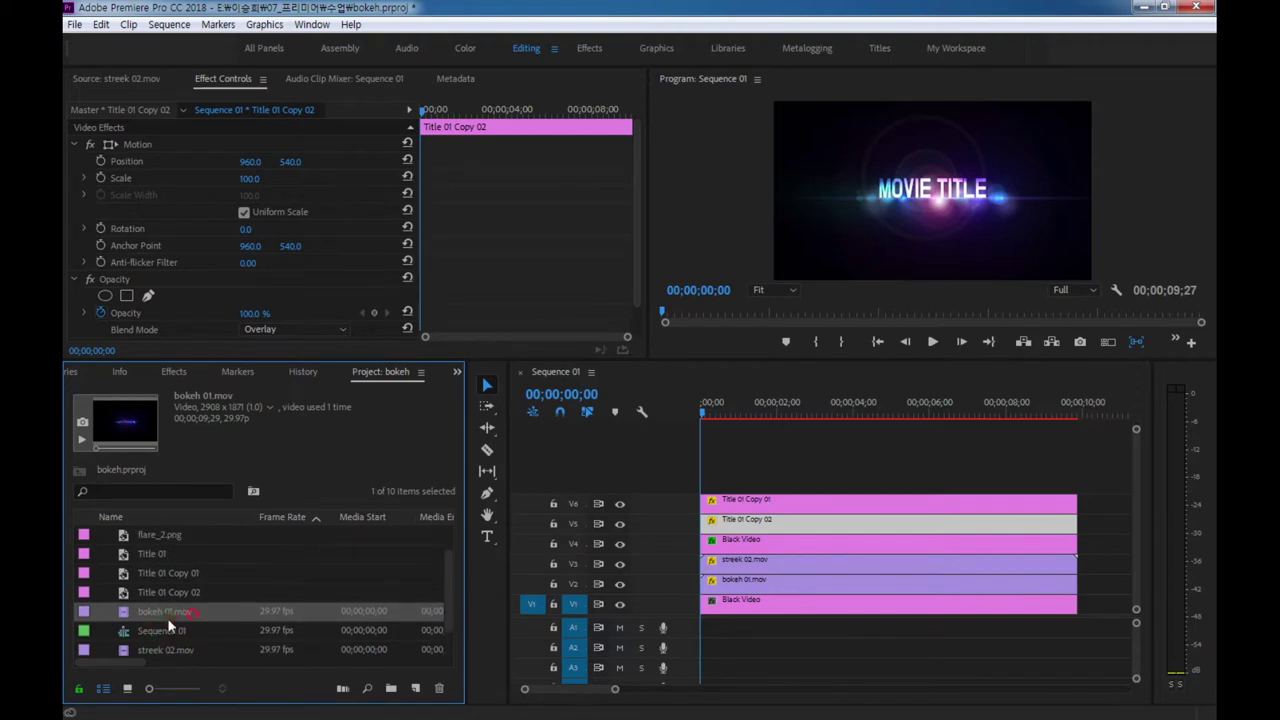
{"action": "scroll", "coordinate": [160, 621], "scroll_direction": "up", "scroll_amount": 1}
{"action": "left_click_drag", "start_coordinate": [125, 554], "coordinate": [364, 186]}
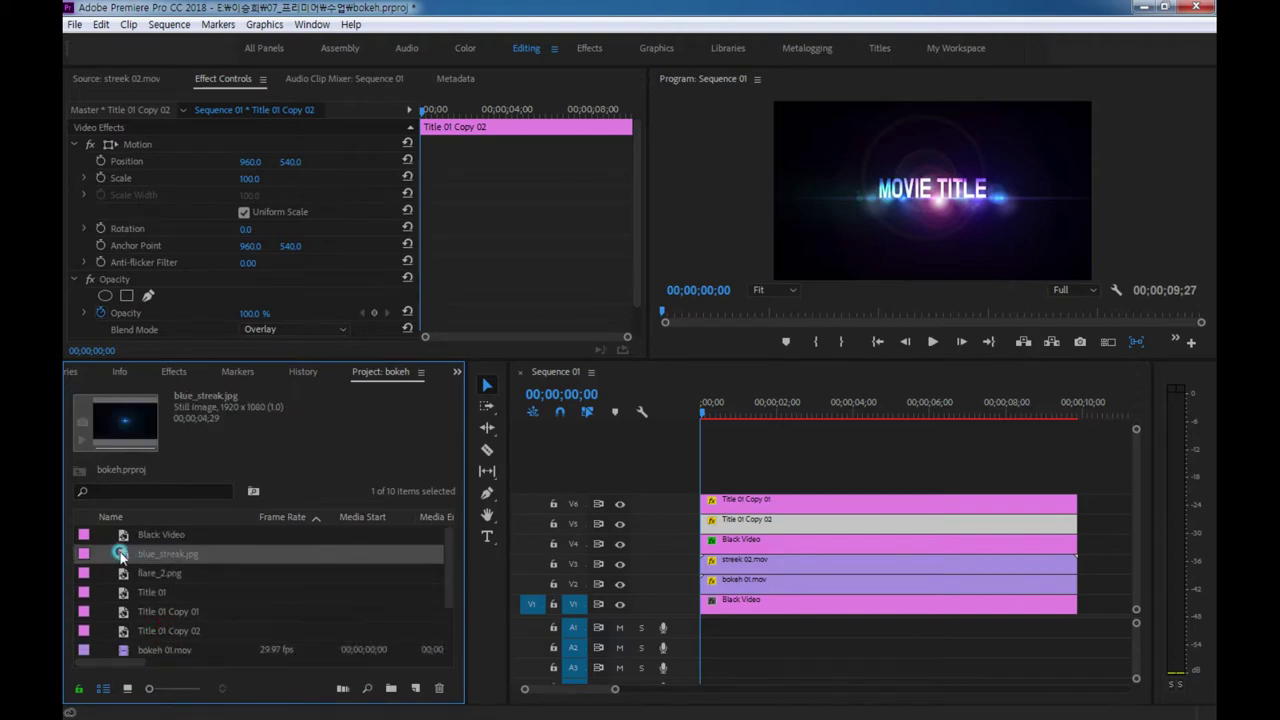
{"action": "left_click_drag", "start_coordinate": [127, 560], "coordinate": [690, 484]}
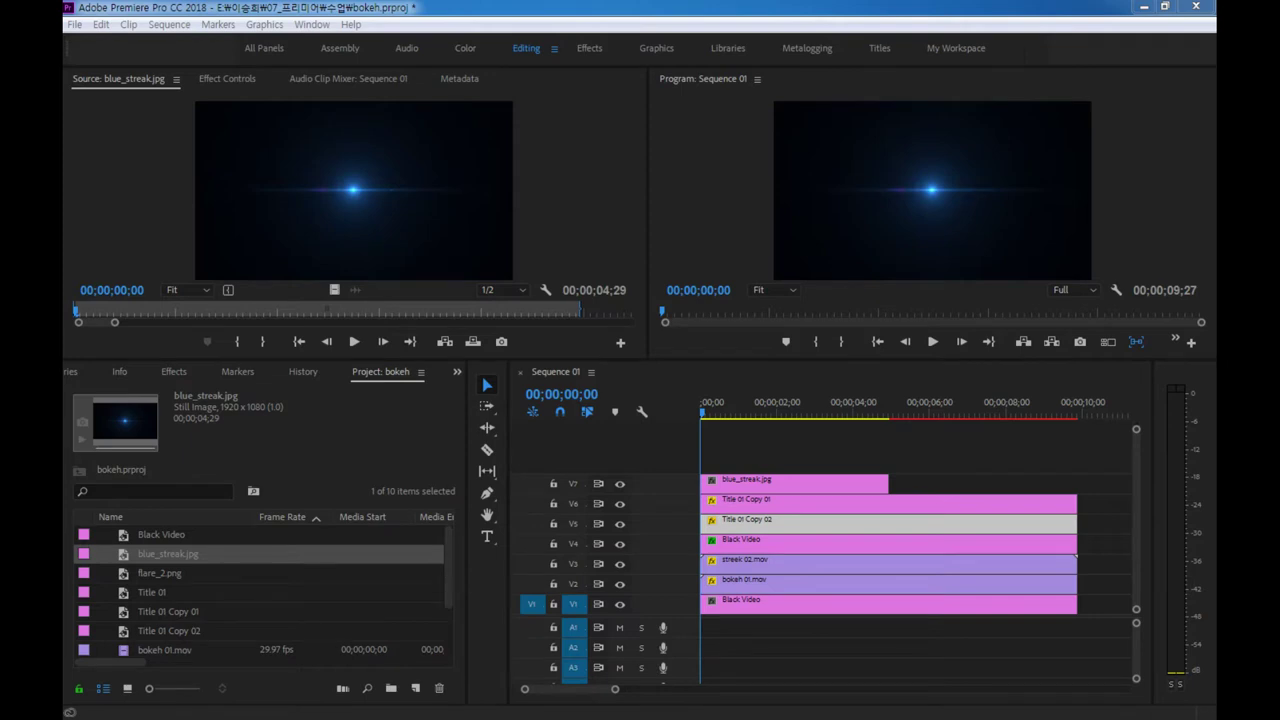
- Change the blue_streak.jpg clip's duration to 50 frames through Speed/Duration
{"action": "right_click", "coordinate": [770, 482]}
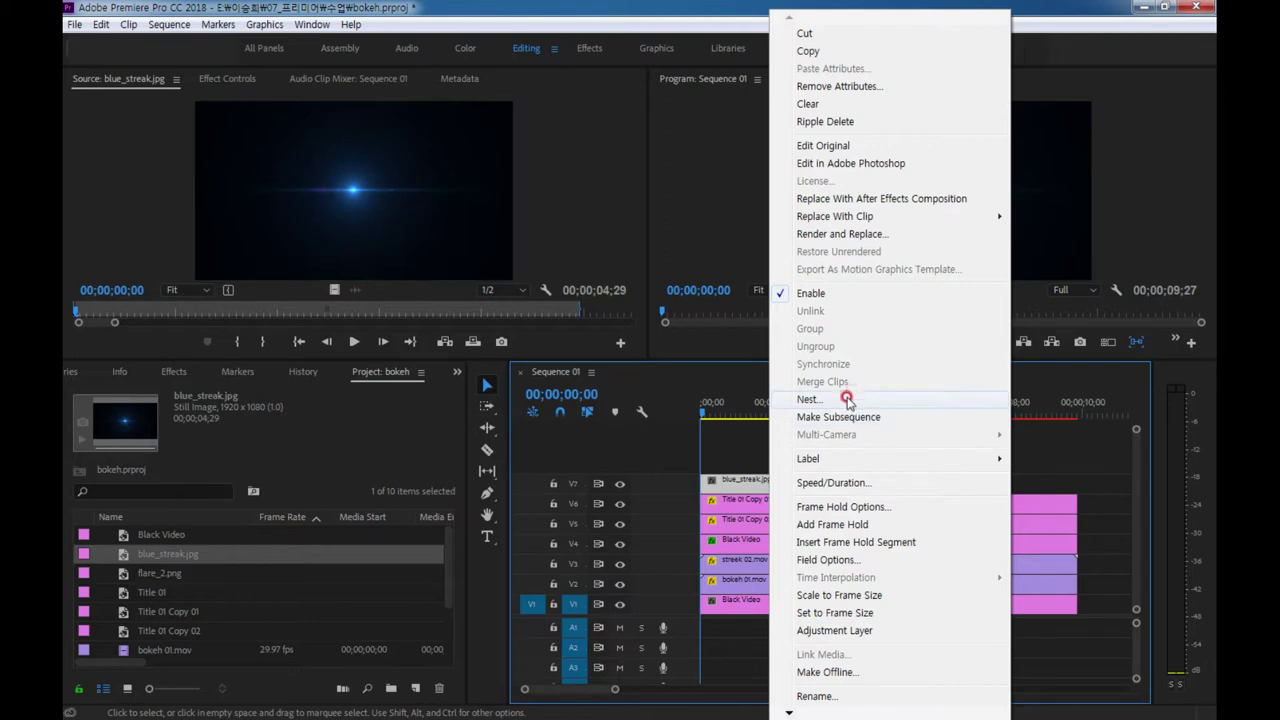
{"action": "left_click", "coordinate": [848, 487]}
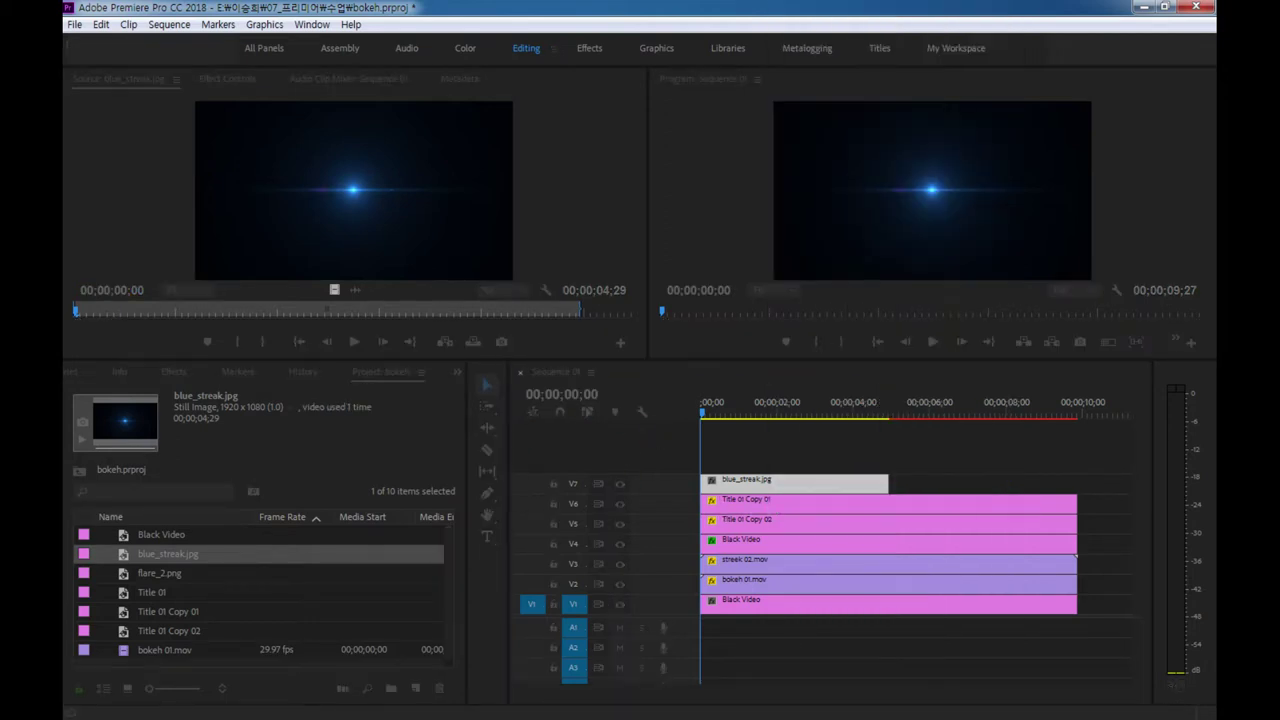
{"action": "left_click", "coordinate": [586, 353]}
{"action": "type", "text": "50"}
{"action": "key", "text": "Return"}
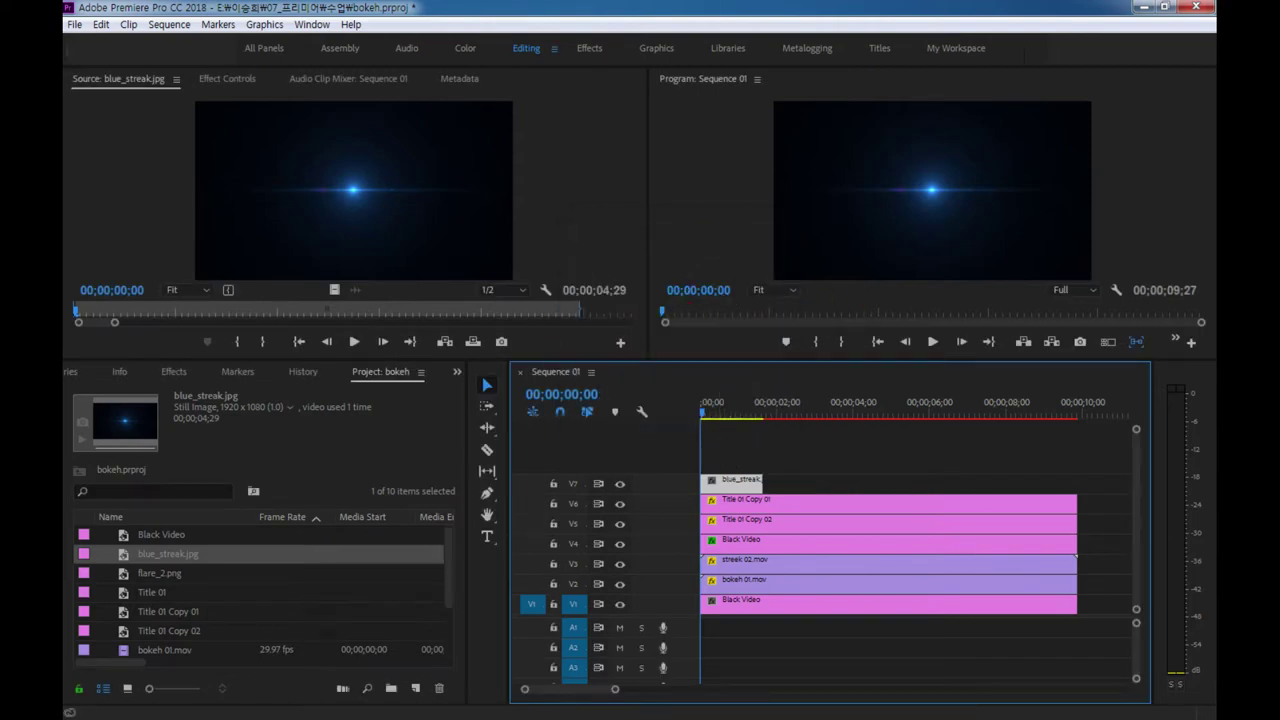
- Set the blue_streak clip's Opacity blend mode to Screen
{"action": "left_click", "coordinate": [220, 86]}
{"action": "left_click", "coordinate": [272, 329]}
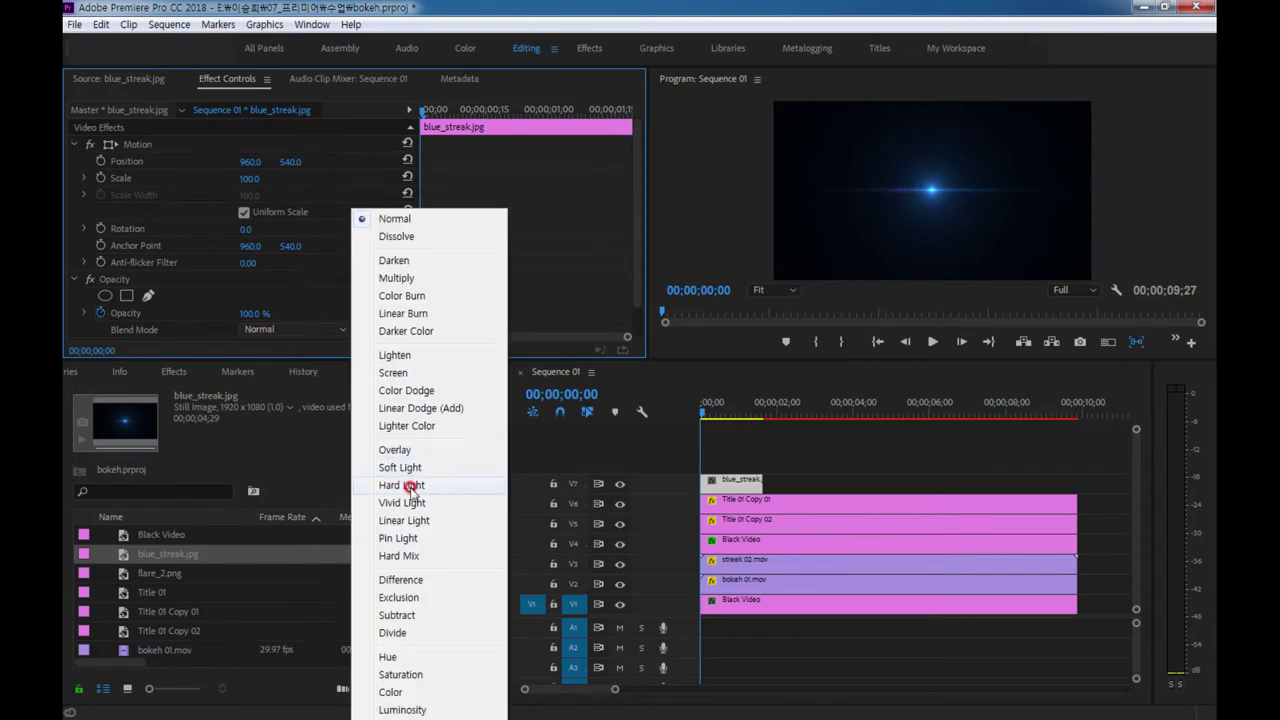
{"action": "left_click", "coordinate": [388, 372]}
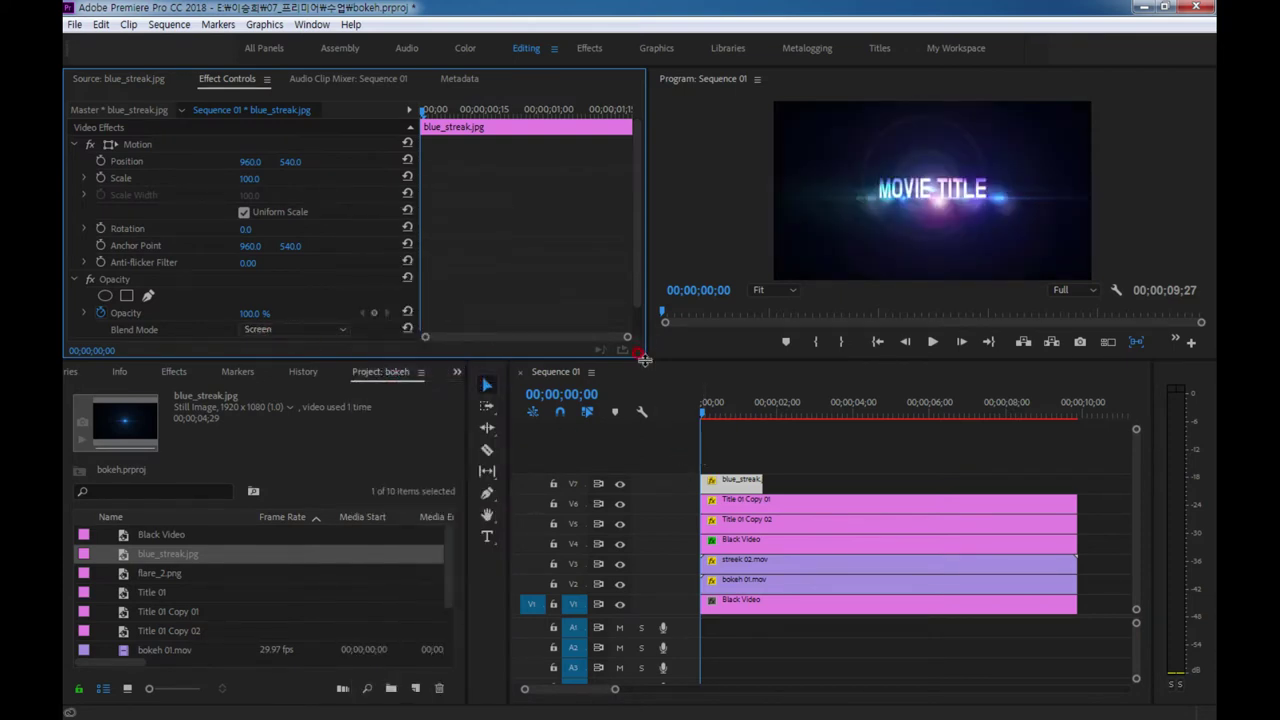
- Lower the streak to Position Y 590 and set a Position keyframe at frame zero
{"action": "left_click_drag", "start_coordinate": [644, 358], "coordinate": [644, 404]}
{"action": "left_click", "coordinate": [760, 493]}
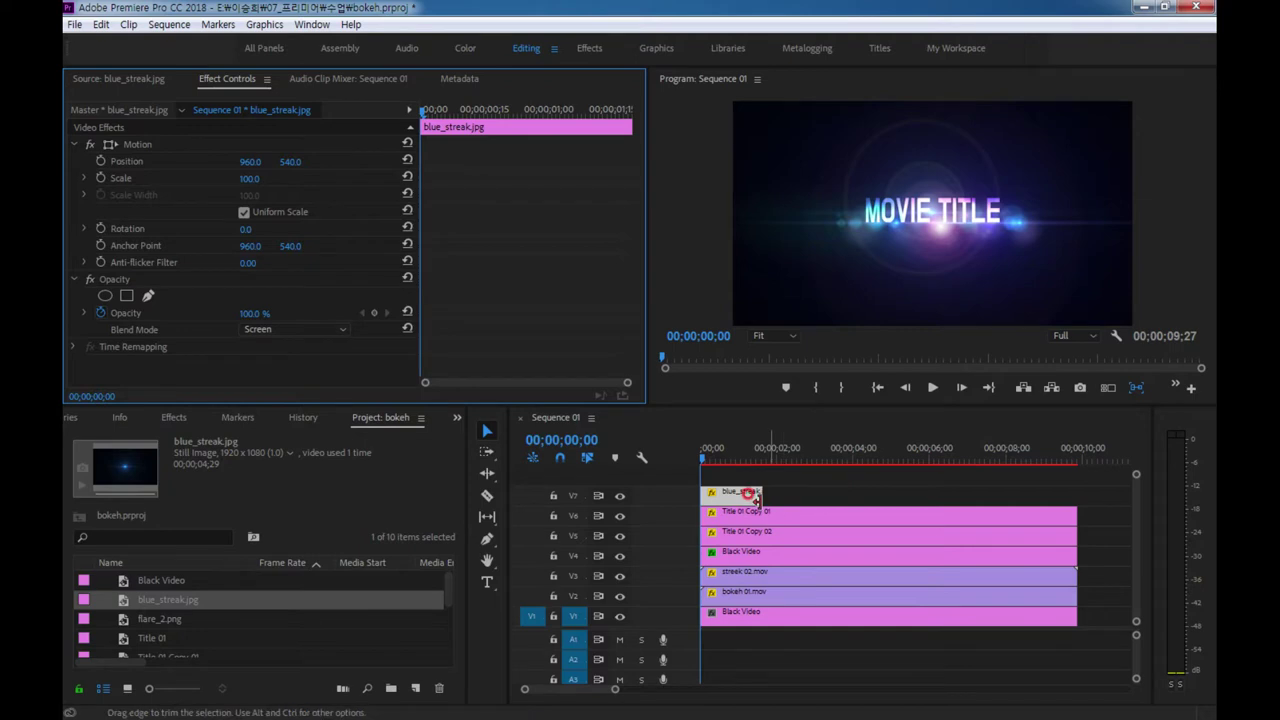
{"action": "left_click", "coordinate": [907, 271]}
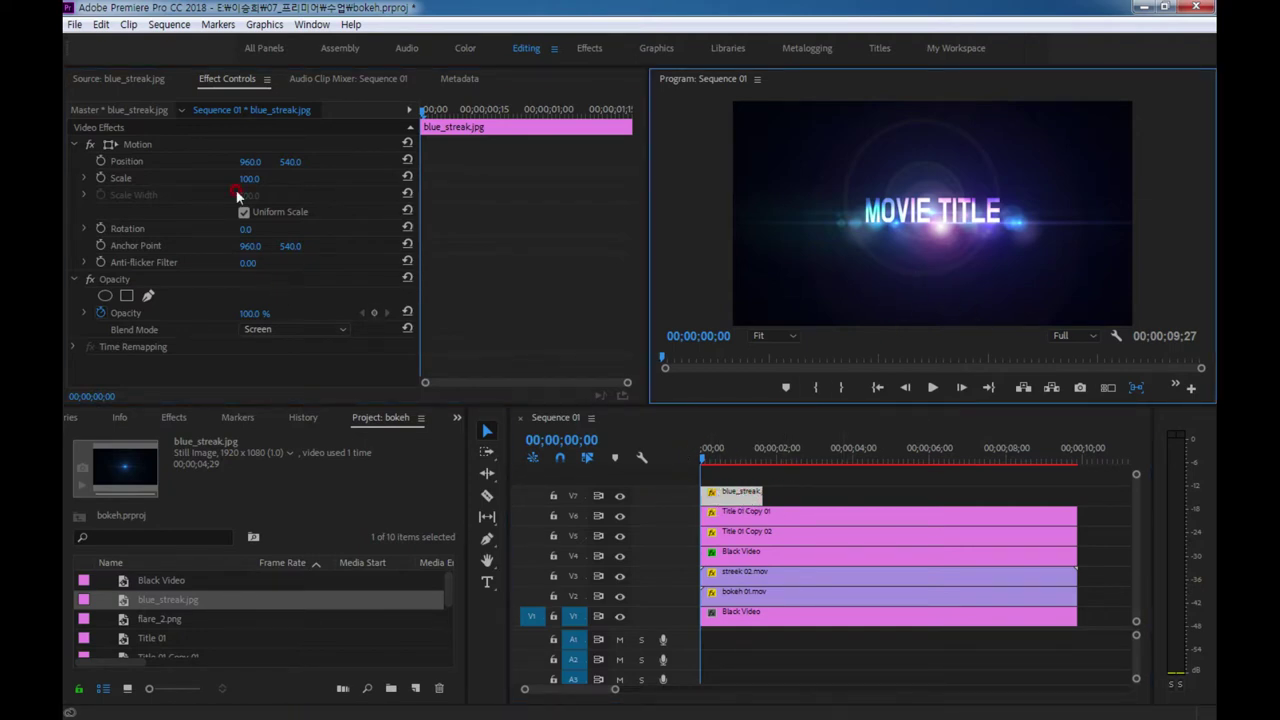
{"action": "left_click", "coordinate": [294, 162]}
{"action": "left_click_drag", "start_coordinate": [290, 161], "coordinate": [296, 161]}
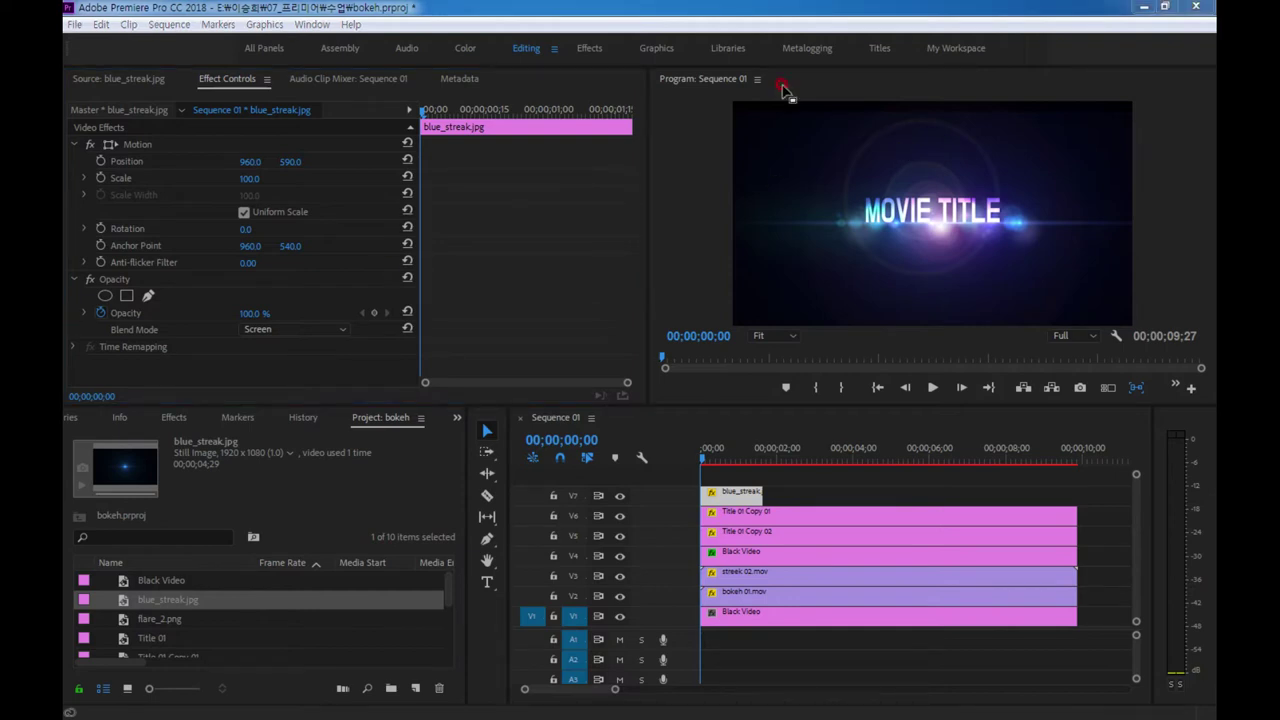
{"action": "left_click", "coordinate": [101, 161]}
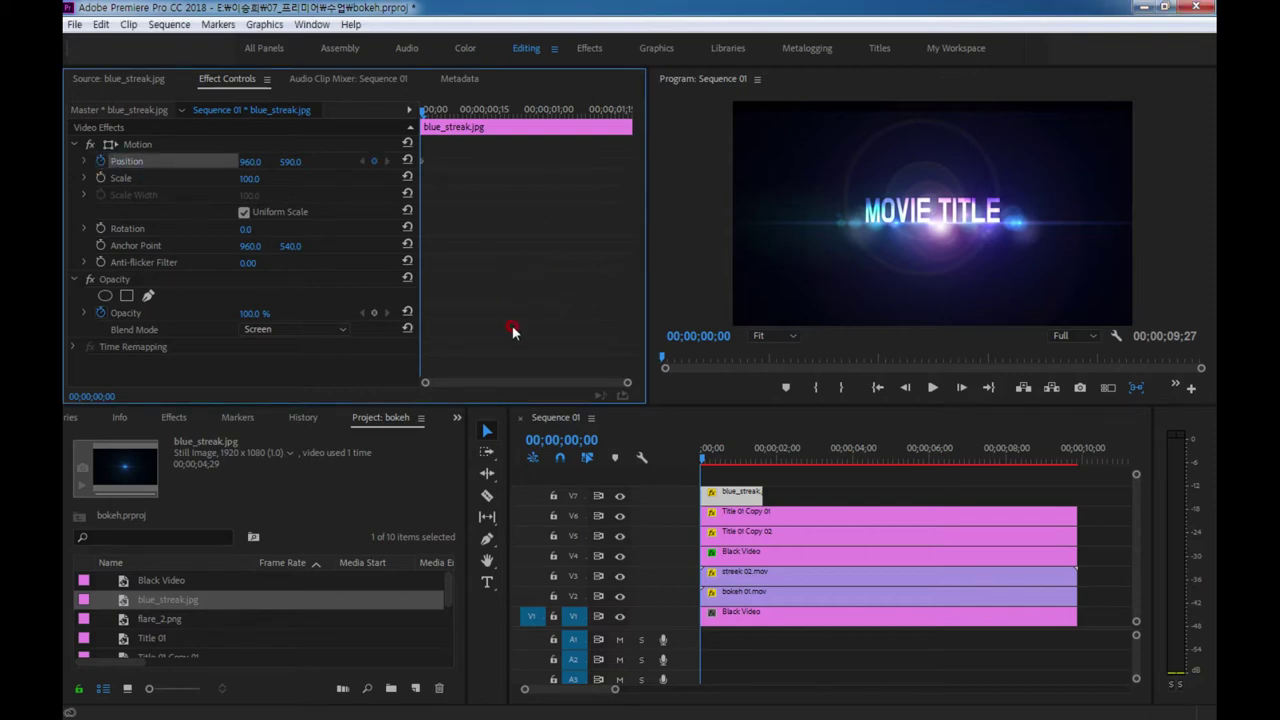
- At the blue_streak clip's end (1;20), set Position X to 1400
{"action": "key", "text": "End"}
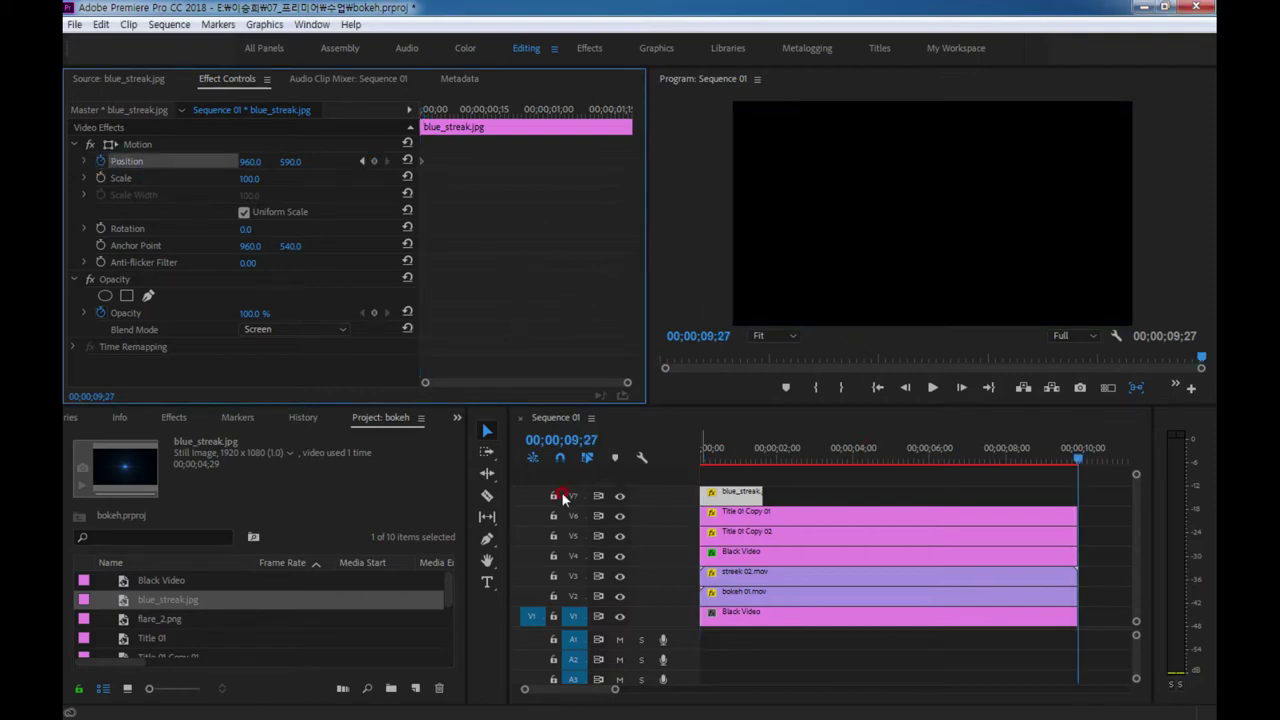
{"action": "left_click", "coordinate": [570, 498]}
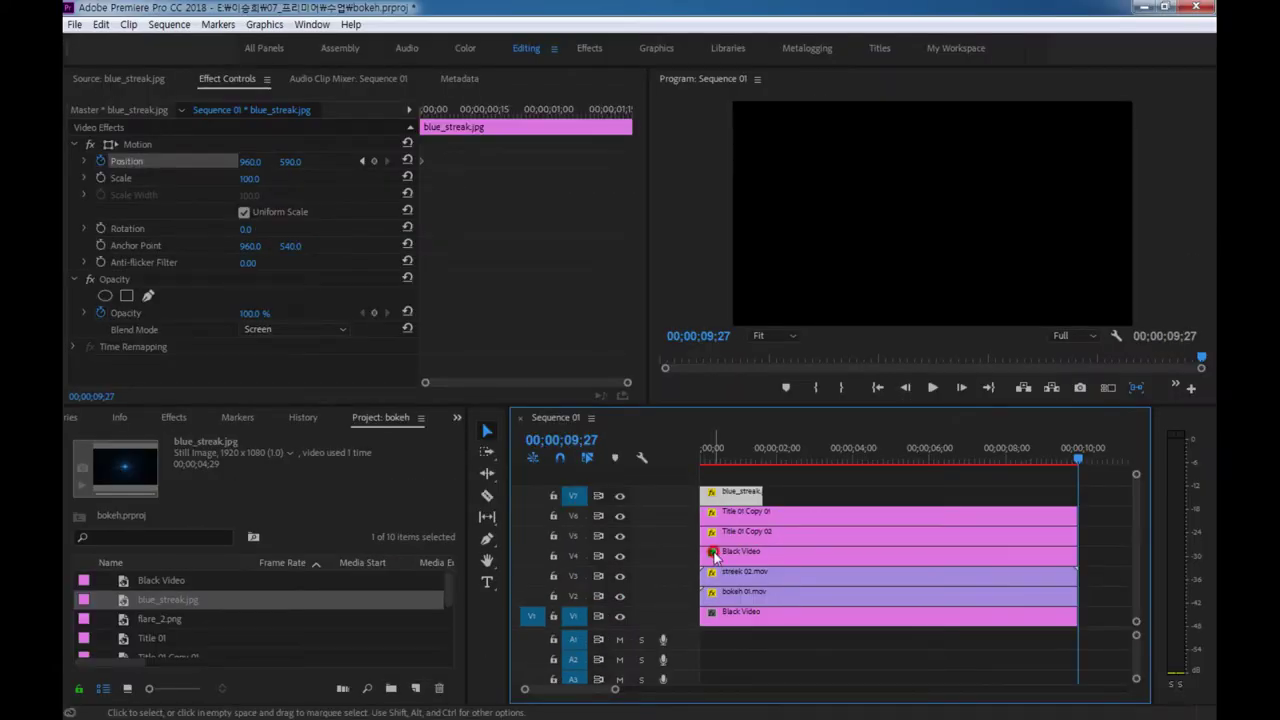
{"action": "key", "text": "Up"}
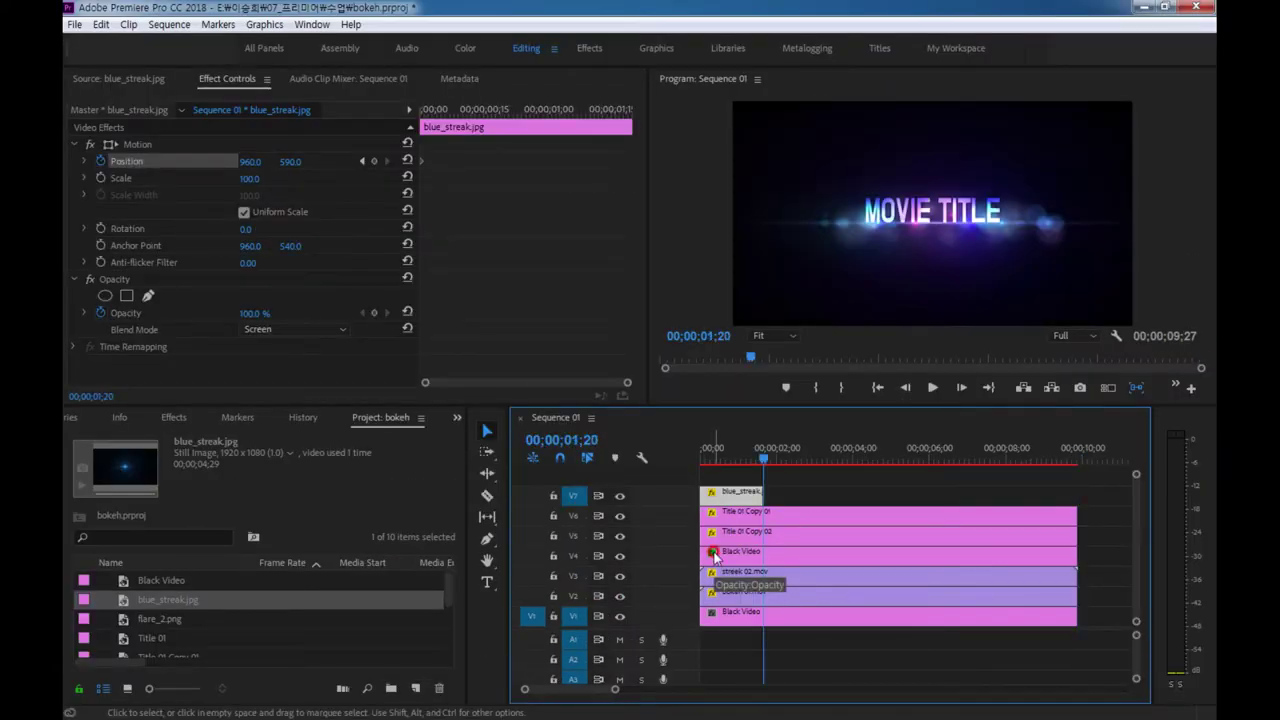
{"action": "left_click", "coordinate": [792, 488]}
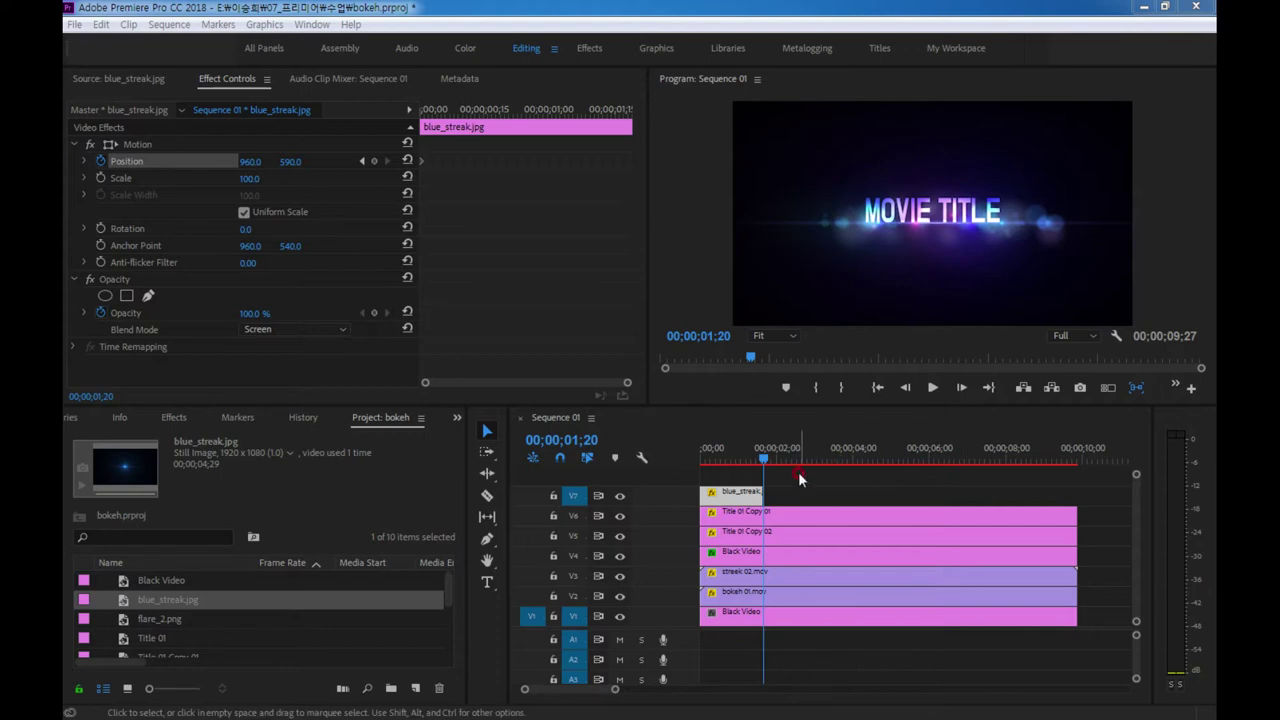
{"action": "left_click", "coordinate": [429, 219]}
{"action": "left_click_drag", "start_coordinate": [247, 166], "coordinate": [276, 166]}
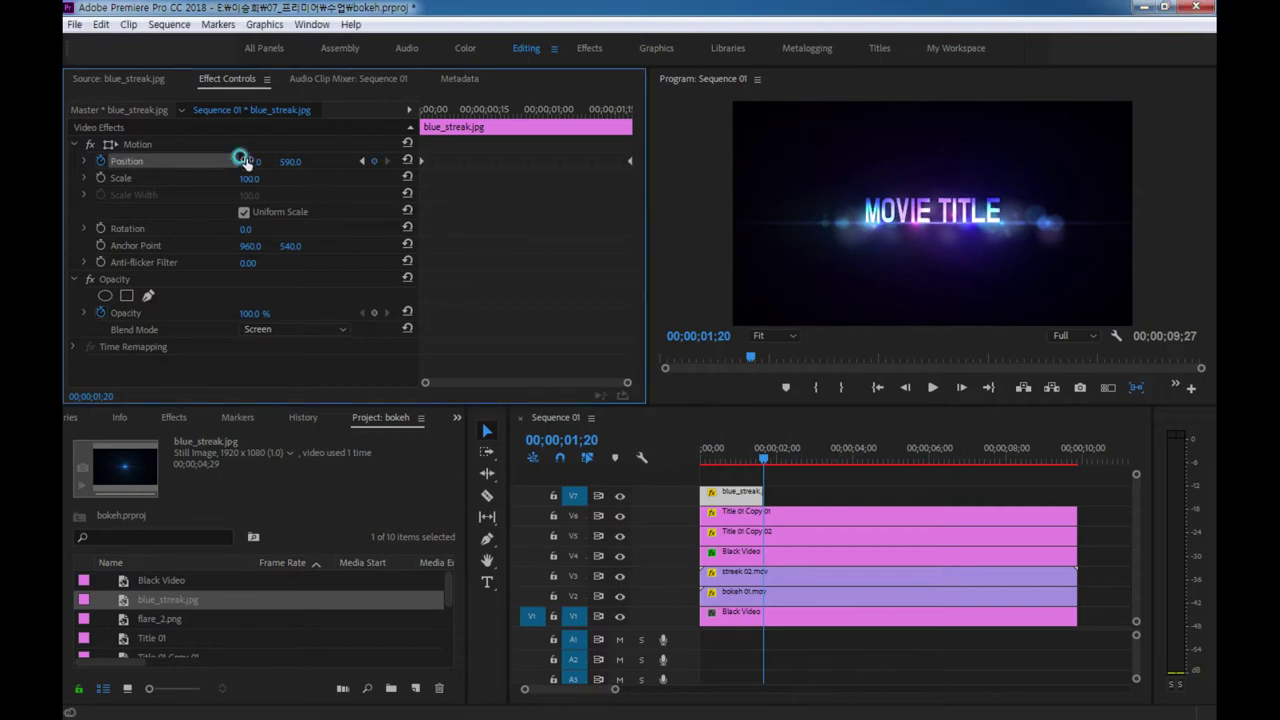
{"action": "left_click", "coordinate": [251, 161]}
{"action": "type", "text": "1400"}
{"action": "left_click", "coordinate": [276, 236]}
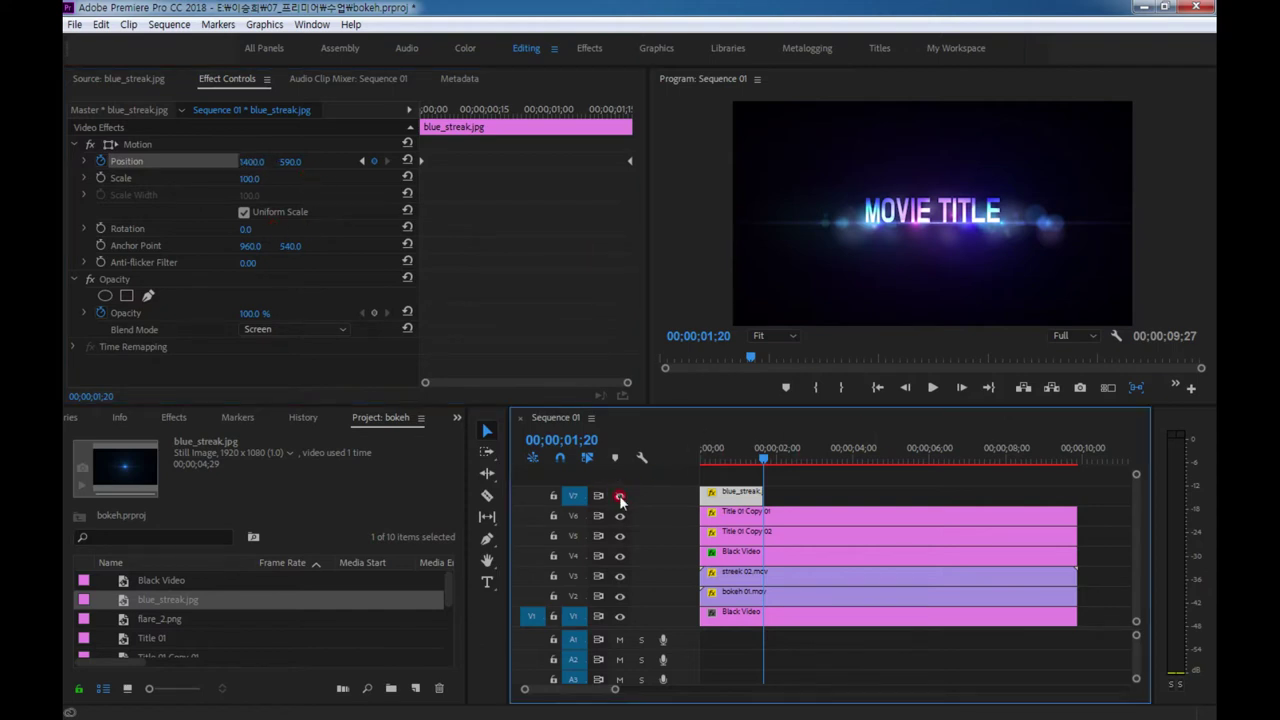
- Play and scrub from the start to check the streak sliding right
{"action": "left_click_drag", "start_coordinate": [766, 458], "coordinate": [694, 462]}
{"action": "key", "text": "space"}
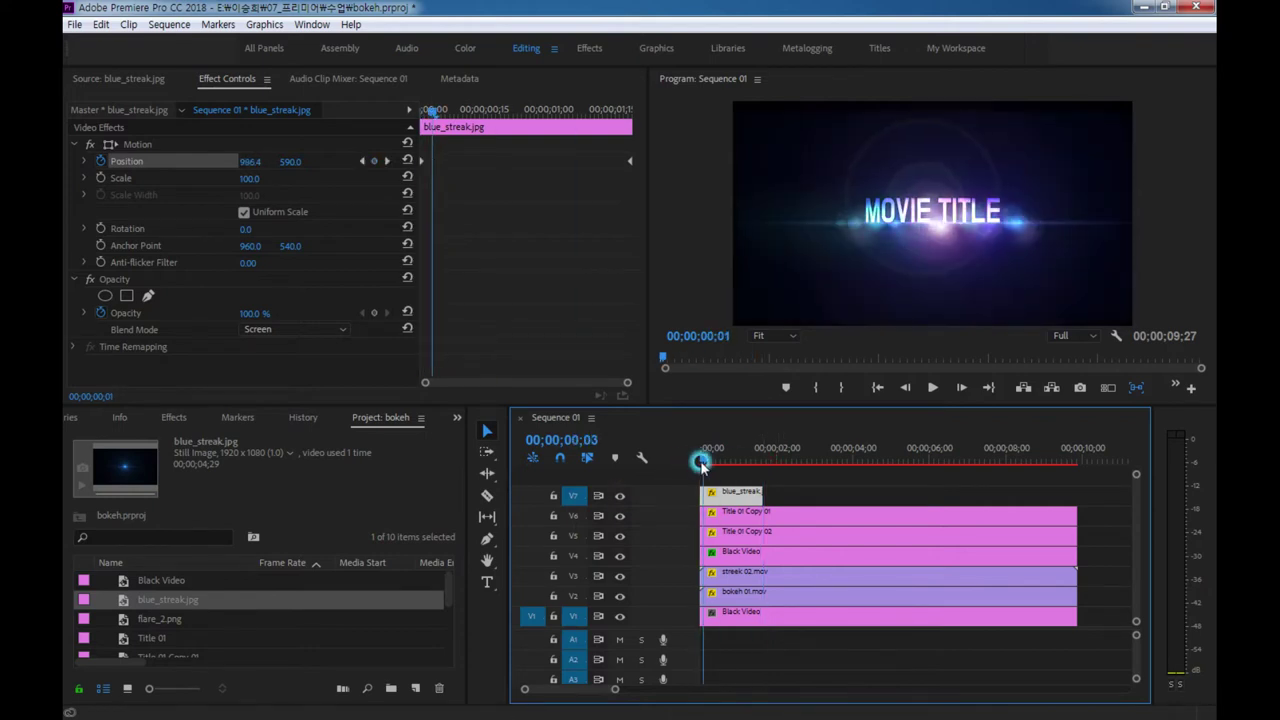
{"action": "key", "text": "Home"}
{"action": "mouse_move", "coordinate": [710, 462]}
{"action": "left_mouse_down"}
{"action": "mouse_move", "coordinate": [863, 466]}
{"action": "mouse_move", "coordinate": [642, 458]}
{"action": "left_mouse_up"}
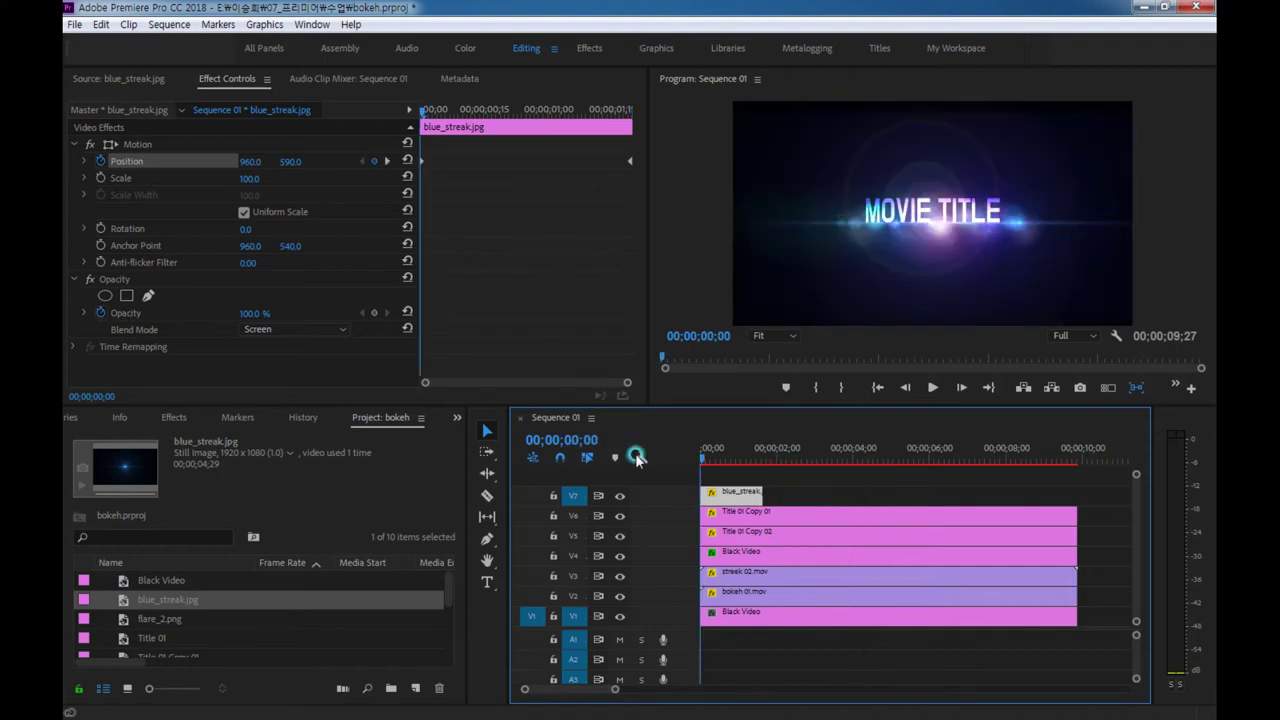
{"action": "left_click_drag", "start_coordinate": [757, 410], "coordinate": [766, 352]}
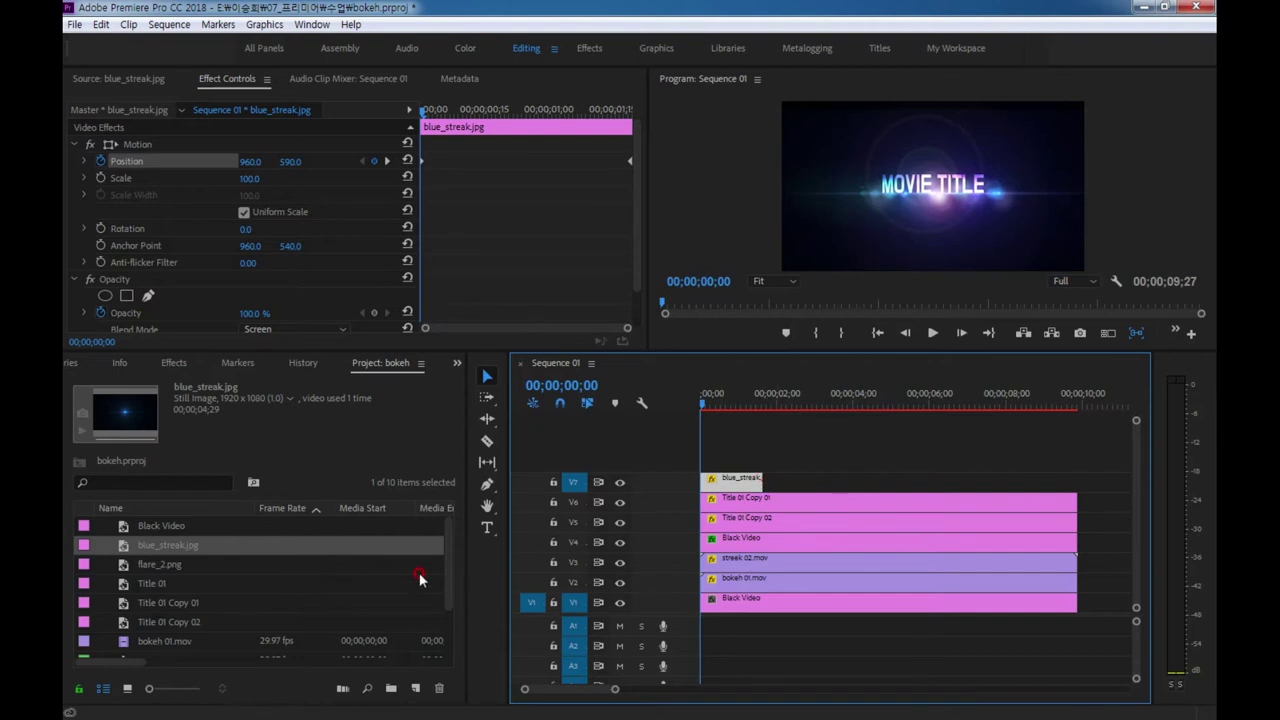
{"action": "left_click_drag", "start_coordinate": [449, 572], "coordinate": [449, 600]}
- Preview streek.mov and place it at the start on a new top V8 track
{"action": "left_click", "coordinate": [160, 641]}
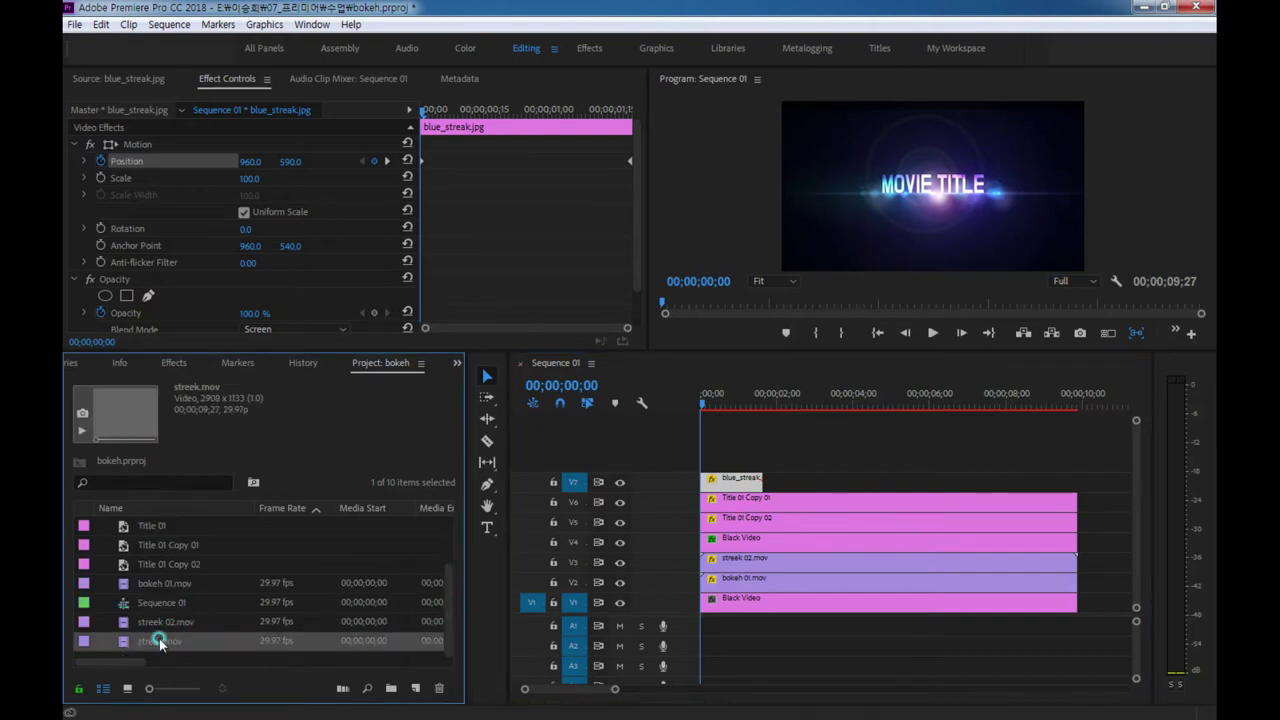
{"action": "left_click", "coordinate": [354, 333]}
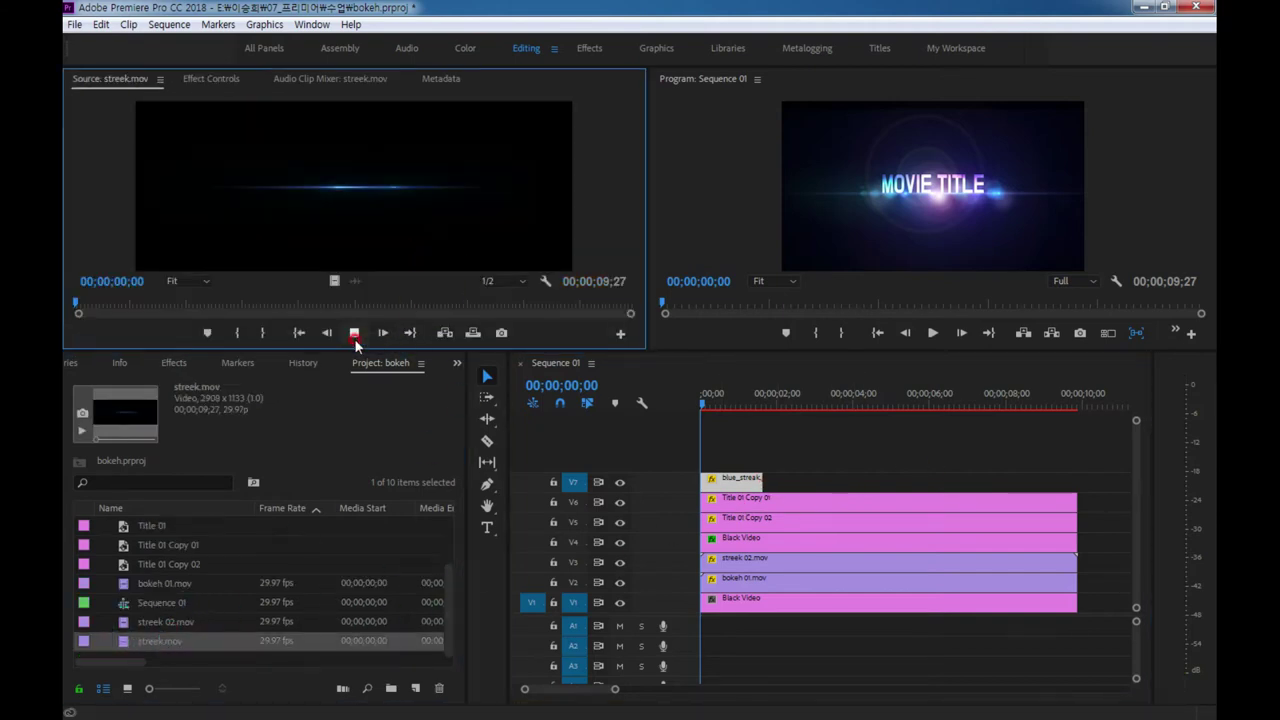
{"action": "left_click", "coordinate": [354, 336]}
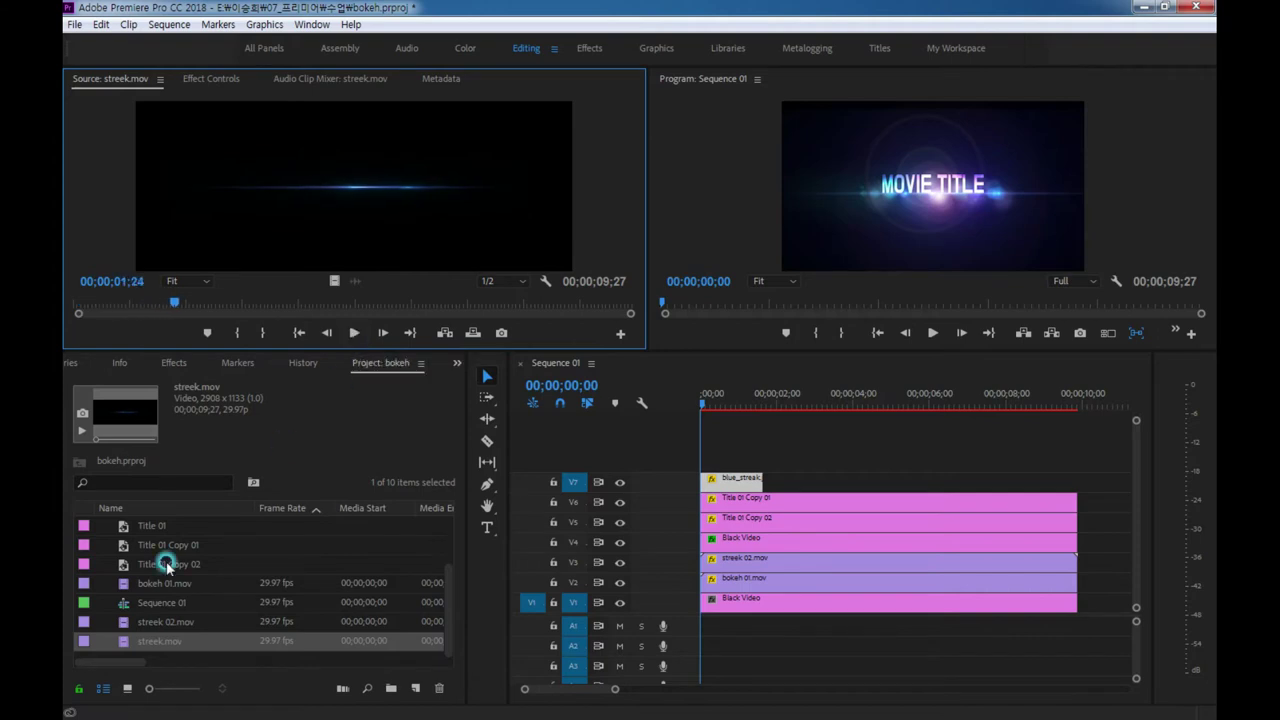
{"action": "left_click_drag", "start_coordinate": [140, 646], "coordinate": [758, 463]}
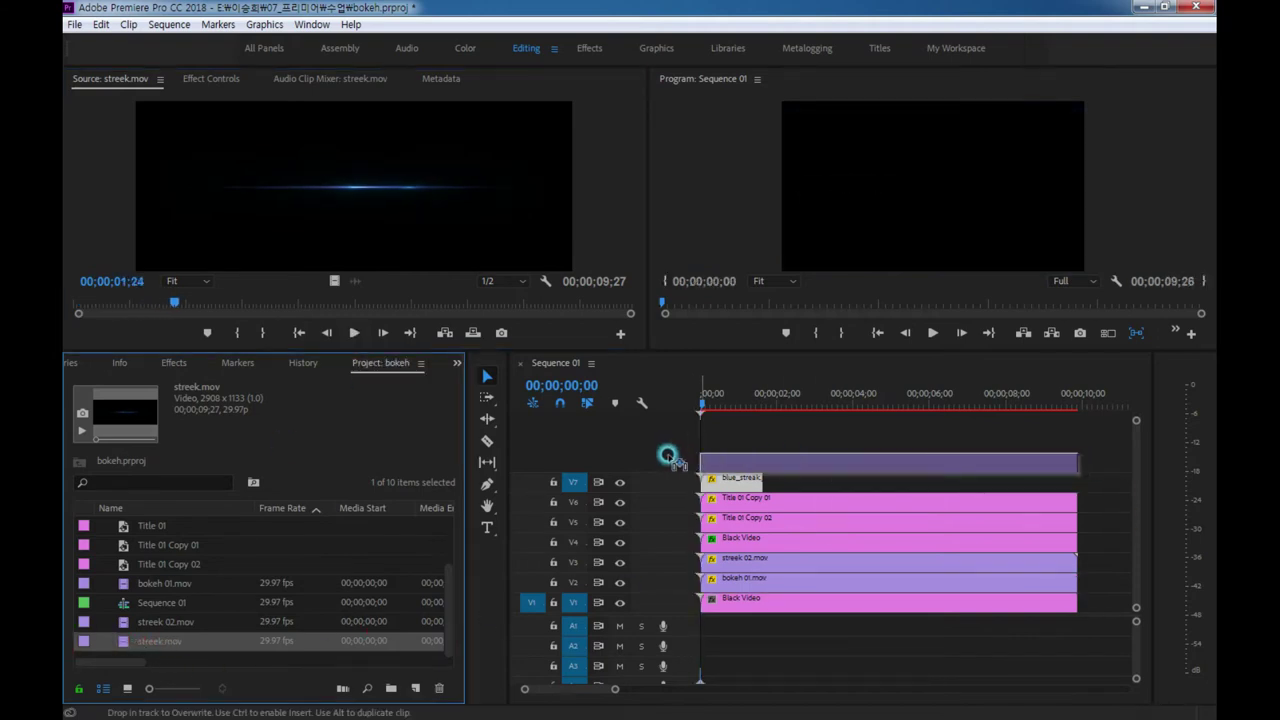
{"action": "left_click", "coordinate": [758, 463]}
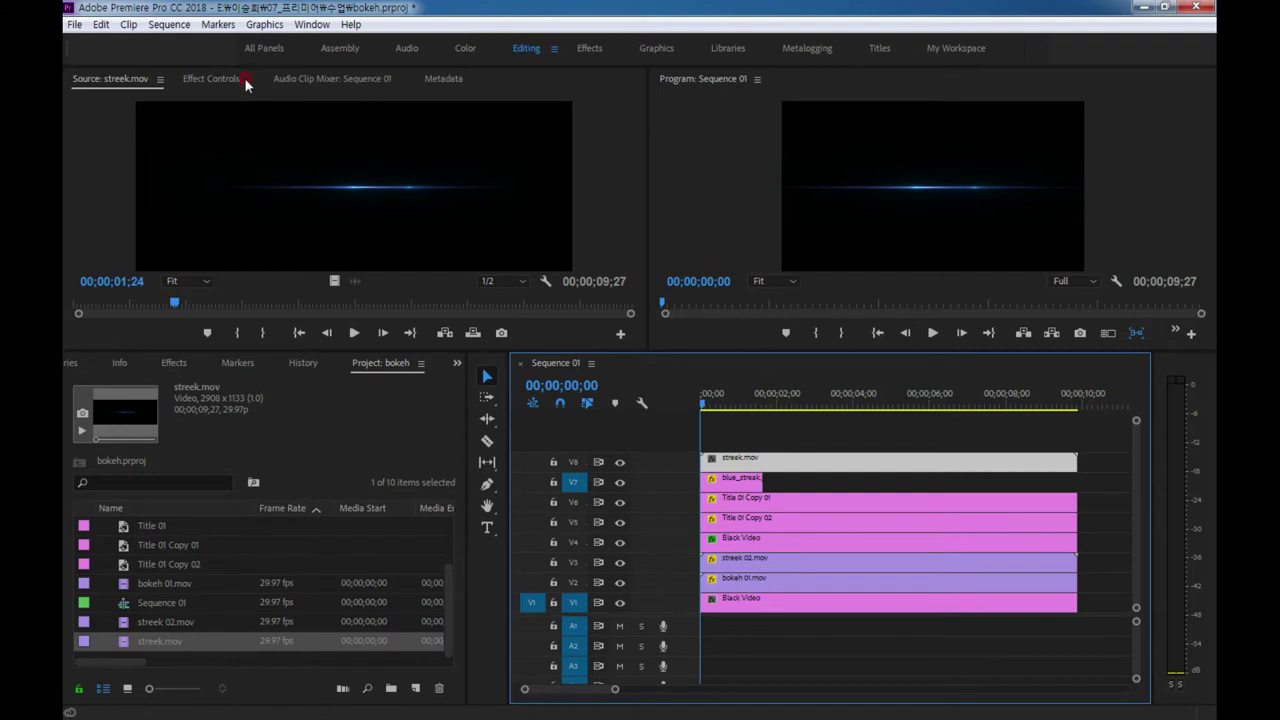
- Set streek.mov's blend mode to Screen and lower it to Position Y 576
{"action": "left_click", "coordinate": [207, 78]}
{"action": "left_click", "coordinate": [269, 328]}
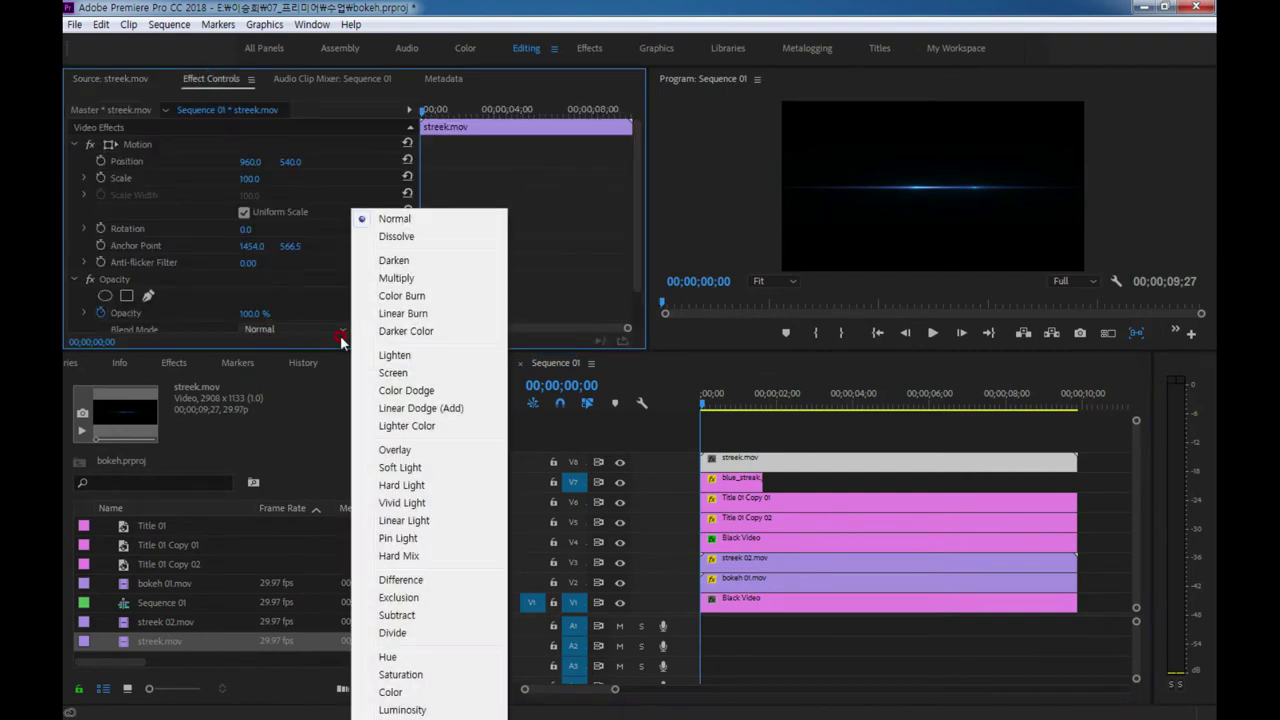
{"action": "left_click", "coordinate": [405, 372]}
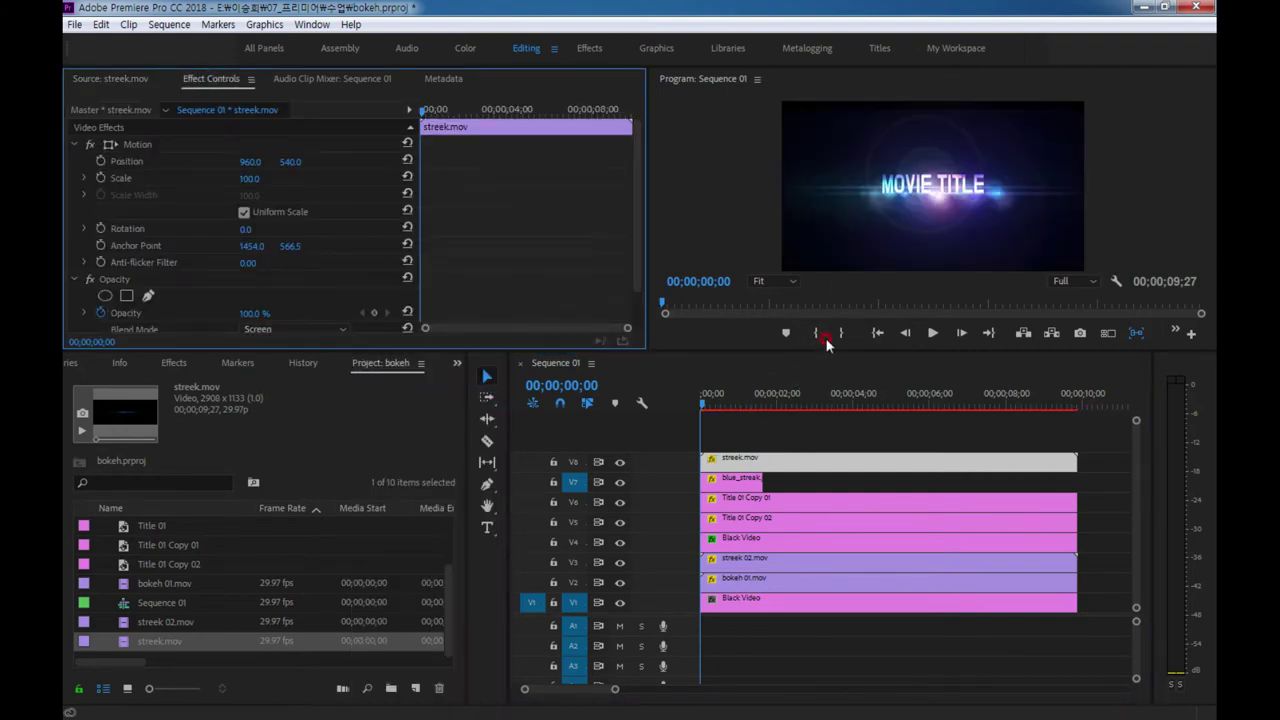
{"action": "left_click_drag", "start_coordinate": [272, 160], "coordinate": [300, 161]}
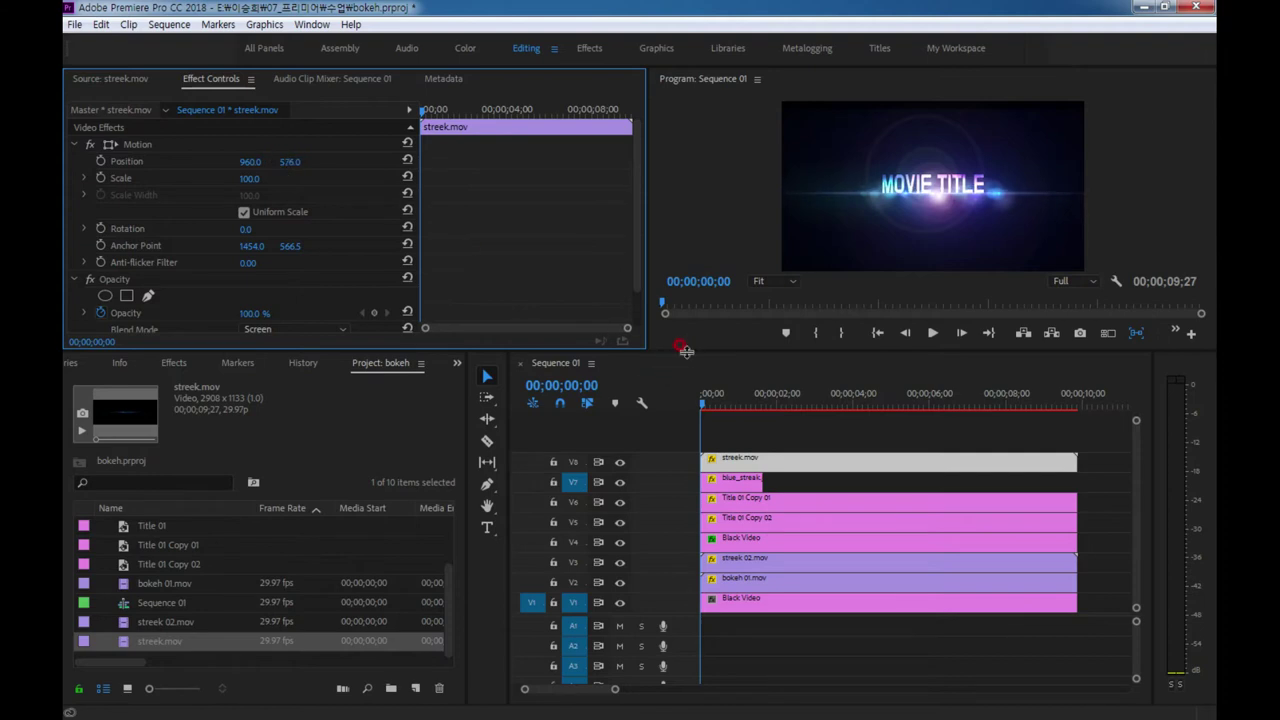
{"action": "left_click_drag", "start_coordinate": [686, 351], "coordinate": [680, 477]}
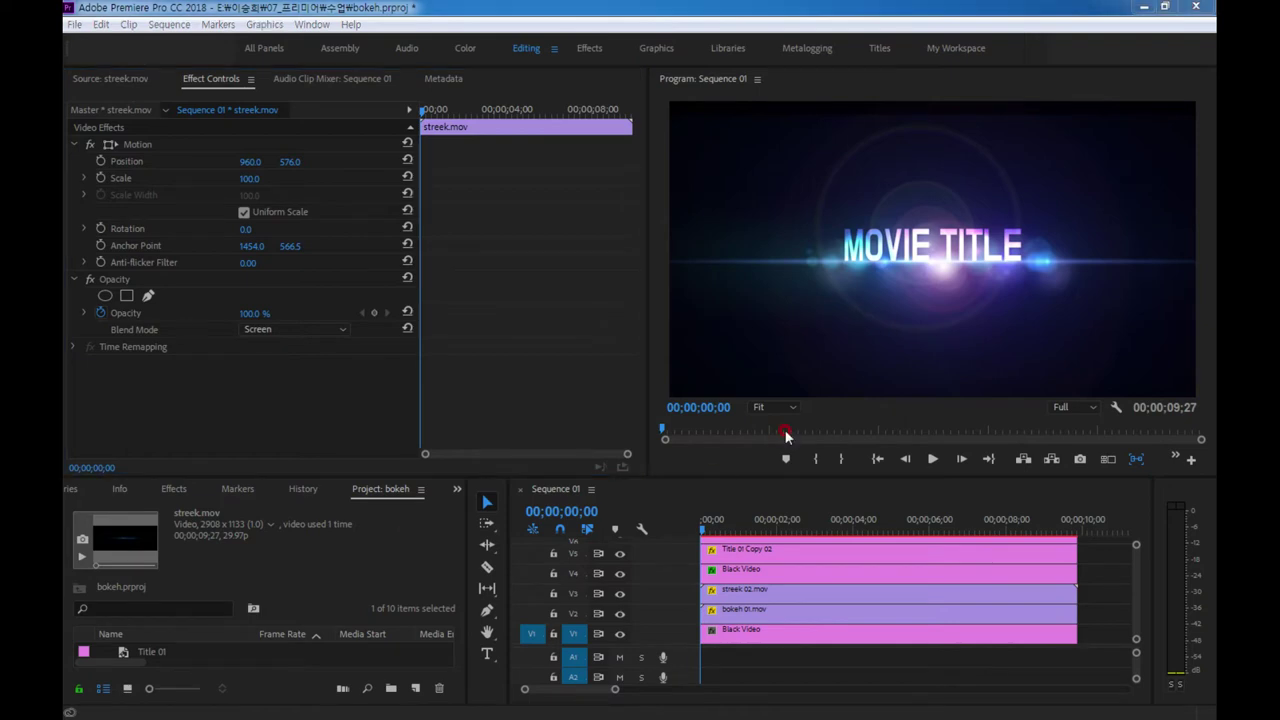
{"action": "left_click", "coordinate": [705, 531]}
{"action": "key", "text": "space"}
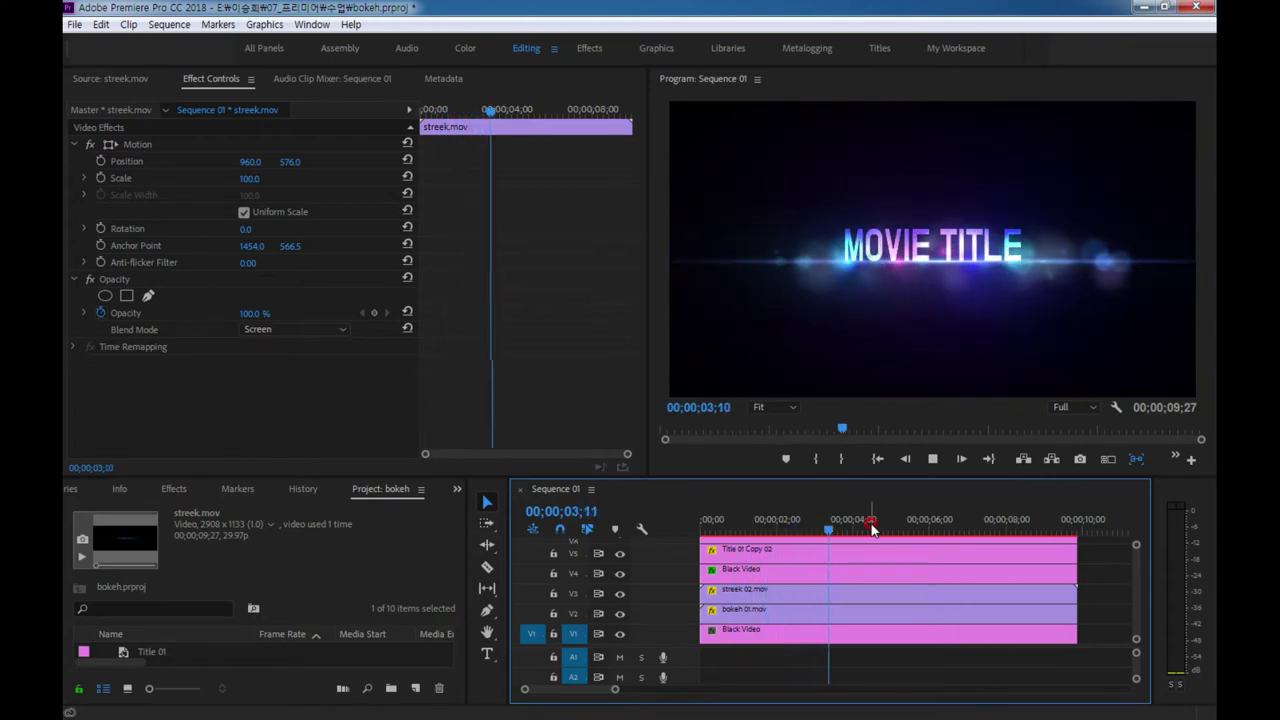
{"action": "key", "text": "space"}
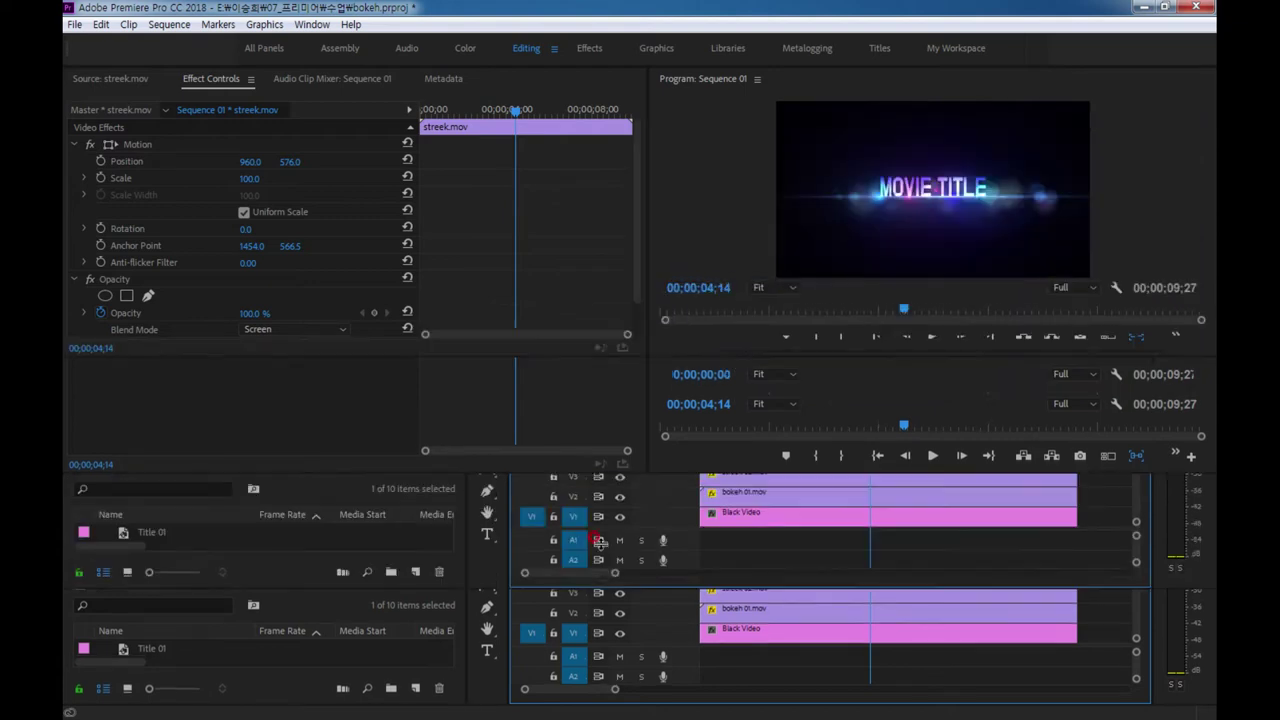
{"action": "left_click_drag", "start_coordinate": [449, 590], "coordinate": [446, 558]}
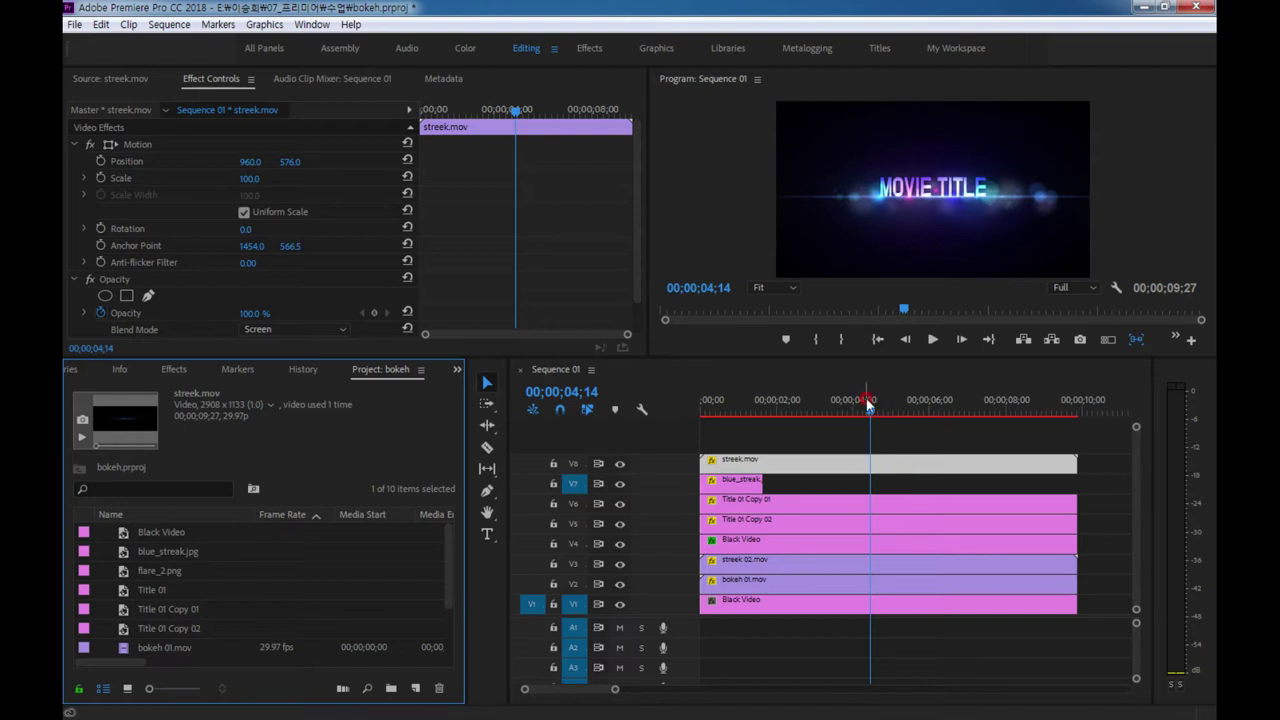
{"action": "left_click", "coordinate": [504, 620]}
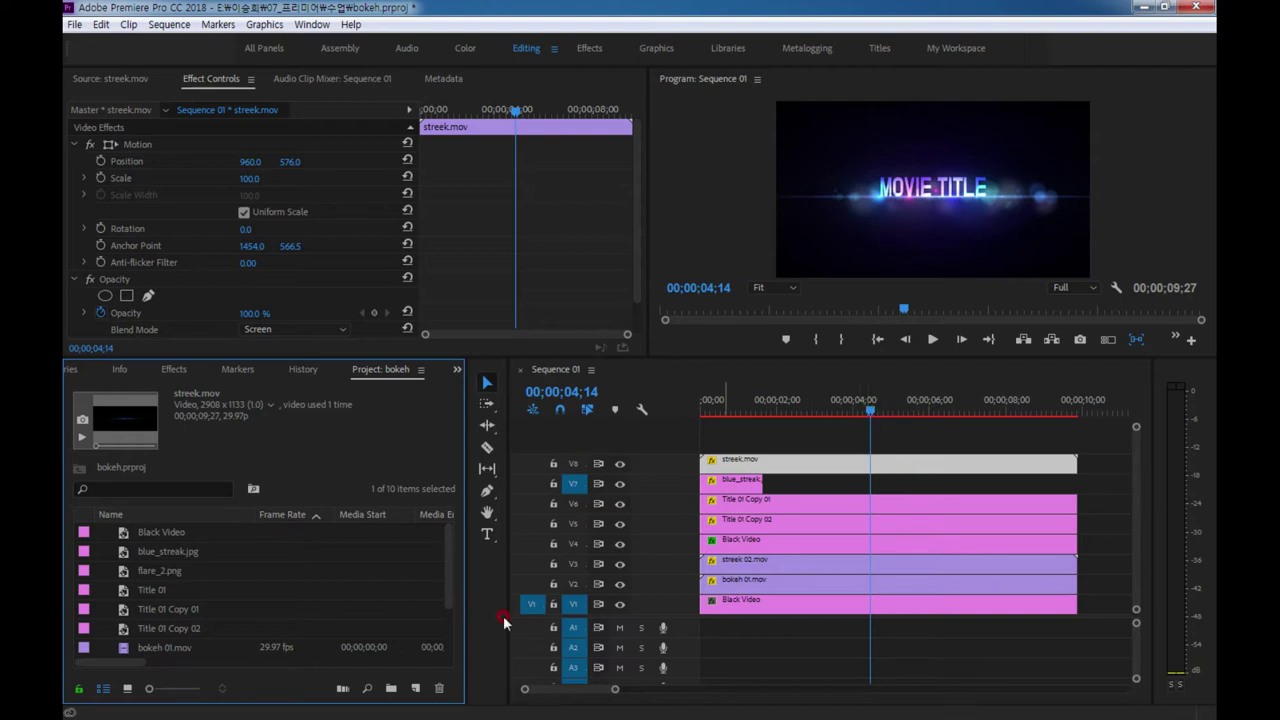
{"action": "left_click", "coordinate": [416, 688]}
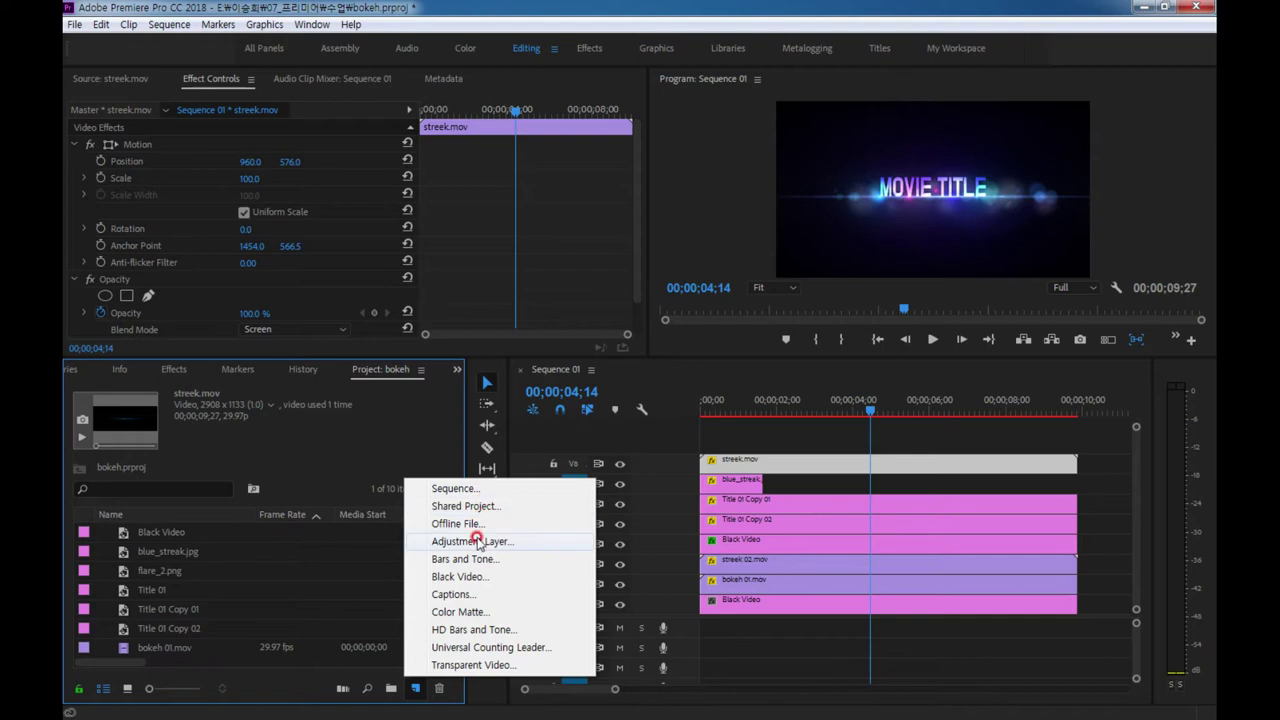
- Create a 1920x1080 adjustment layer on new track V9 and extend it to 10 seconds
{"action": "left_click", "coordinate": [476, 540]}
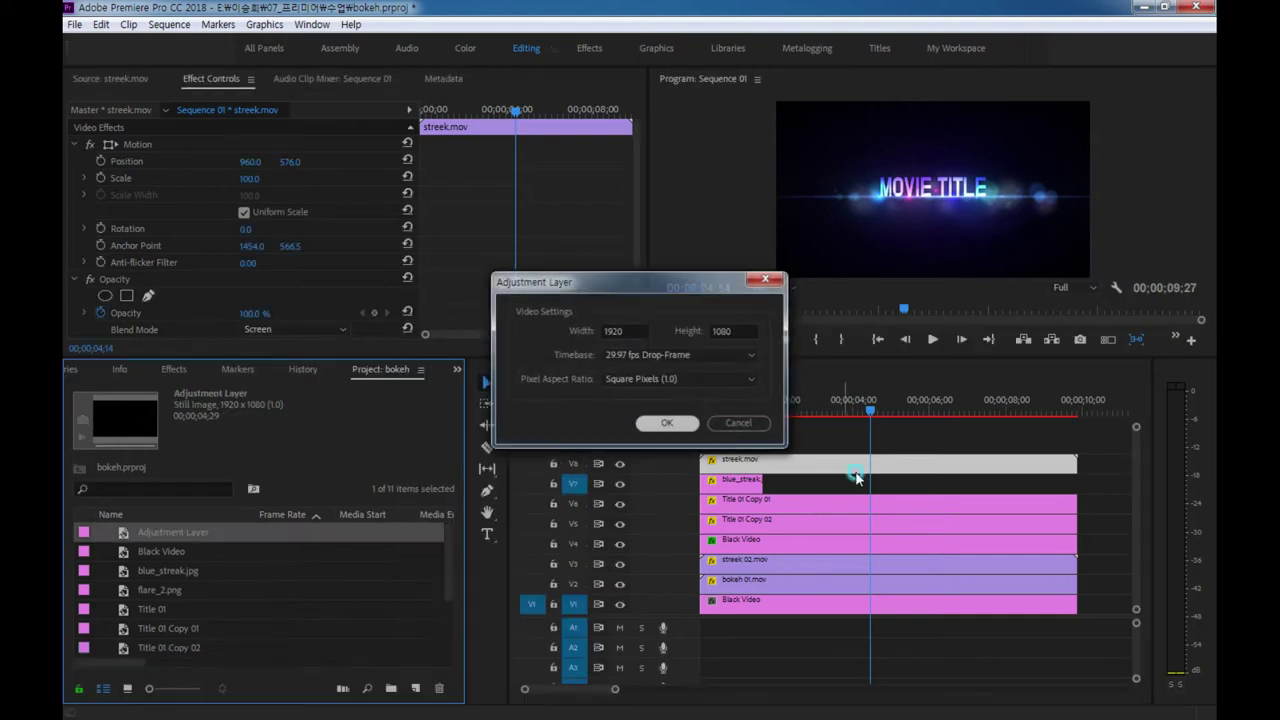
{"action": "left_click", "coordinate": [150, 535]}
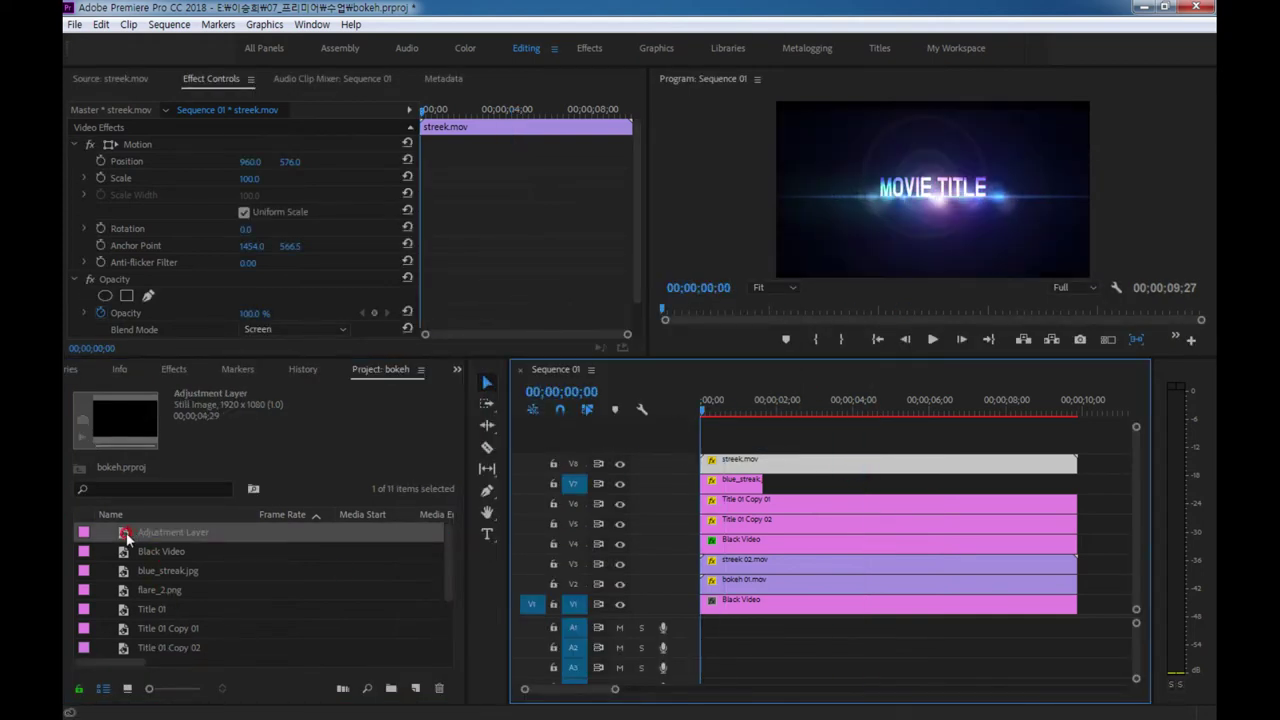
{"action": "left_click_drag", "start_coordinate": [127, 538], "coordinate": [740, 440]}
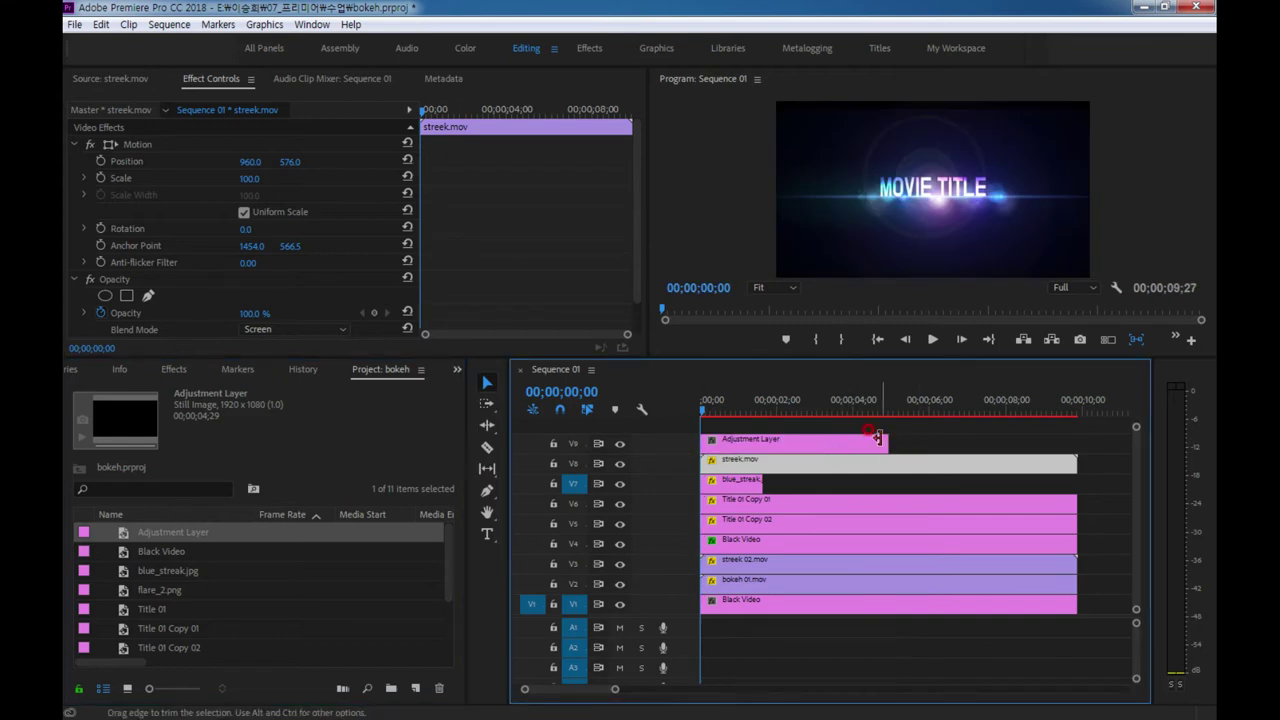
{"action": "left_click_drag", "start_coordinate": [877, 437], "coordinate": [1077, 438]}
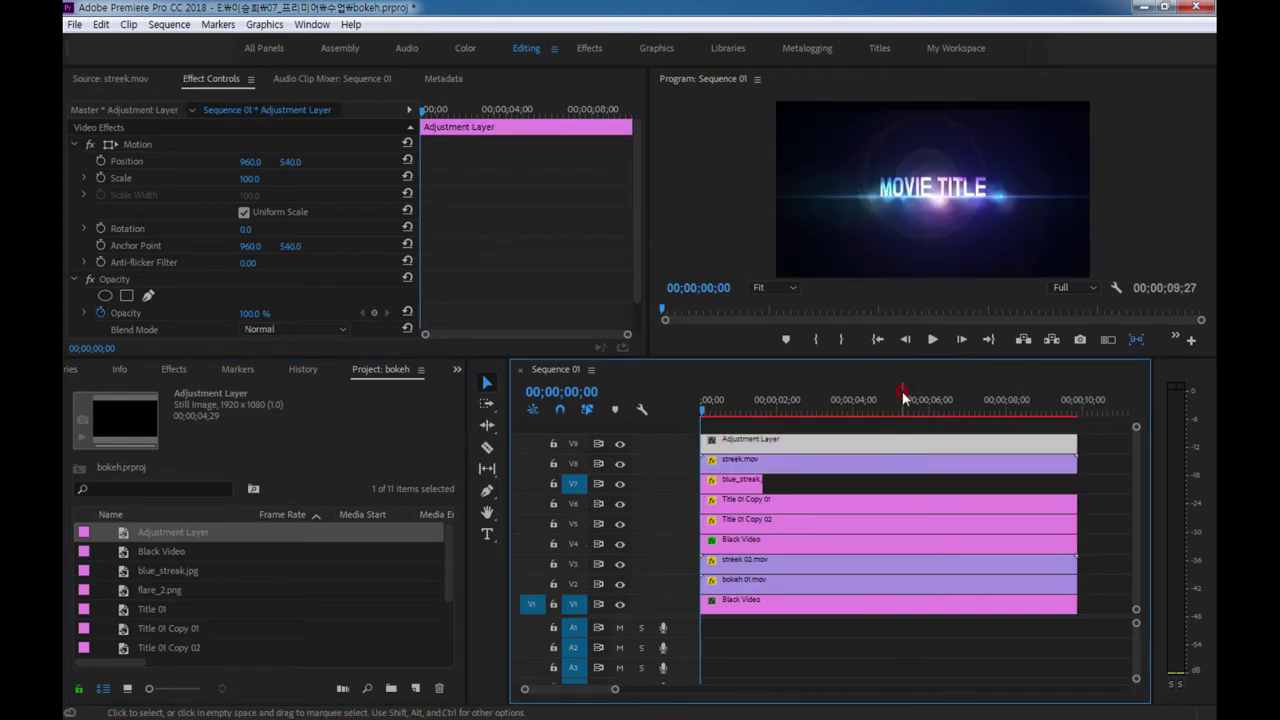
{"action": "left_click", "coordinate": [441, 387]}
- In the Effects panel, try searching 'an' and 'trans', then clear the search
{"action": "left_click", "coordinate": [229, 371]}
{"action": "left_click", "coordinate": [168, 371]}
{"action": "left_click", "coordinate": [244, 549]}
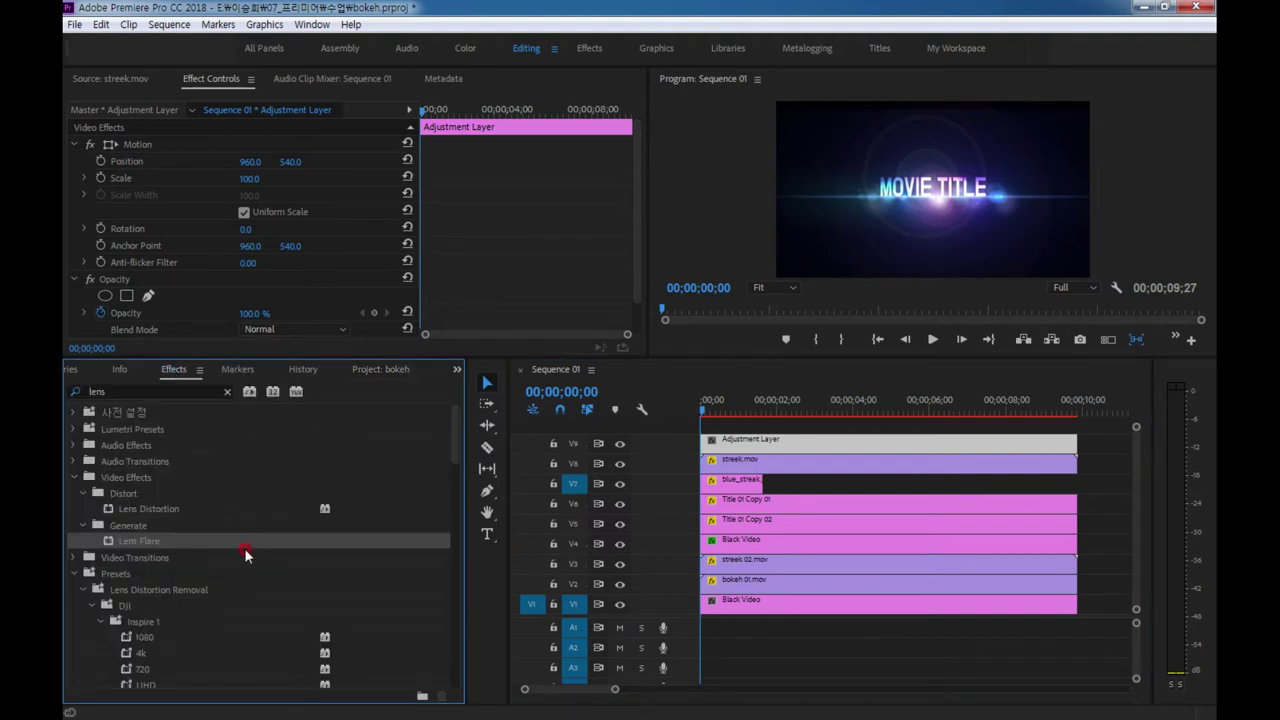
{"action": "left_click", "coordinate": [229, 391]}
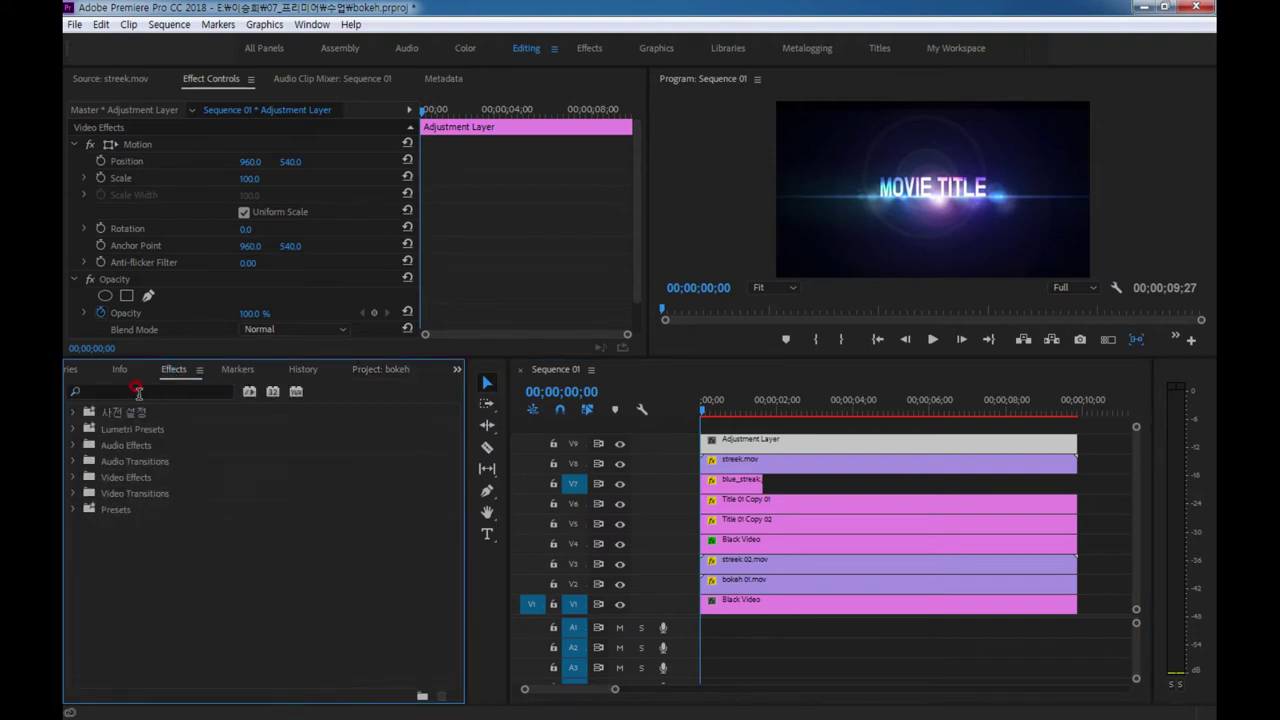
{"action": "type", "text": "trans"}
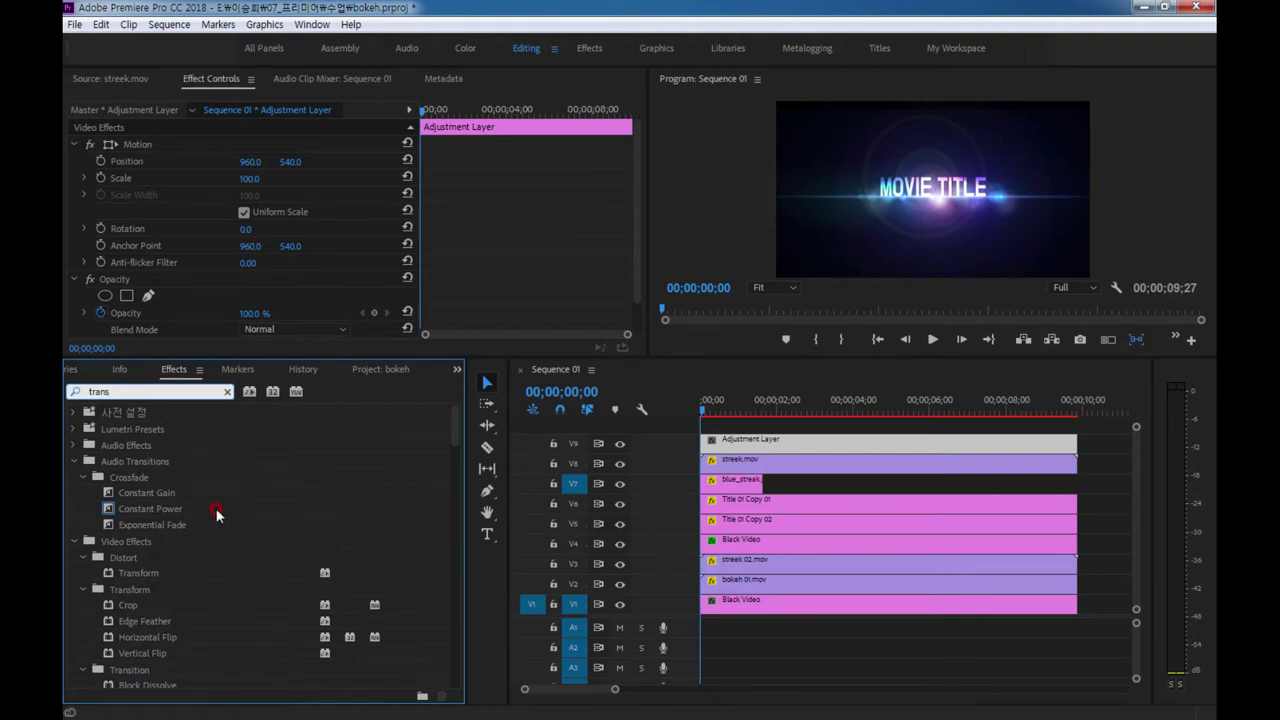
{"action": "scroll", "coordinate": [253, 610], "scroll_direction": "down", "scroll_amount": 2}
{"action": "scroll", "coordinate": [245, 640], "scroll_direction": "down", "scroll_amount": 1}
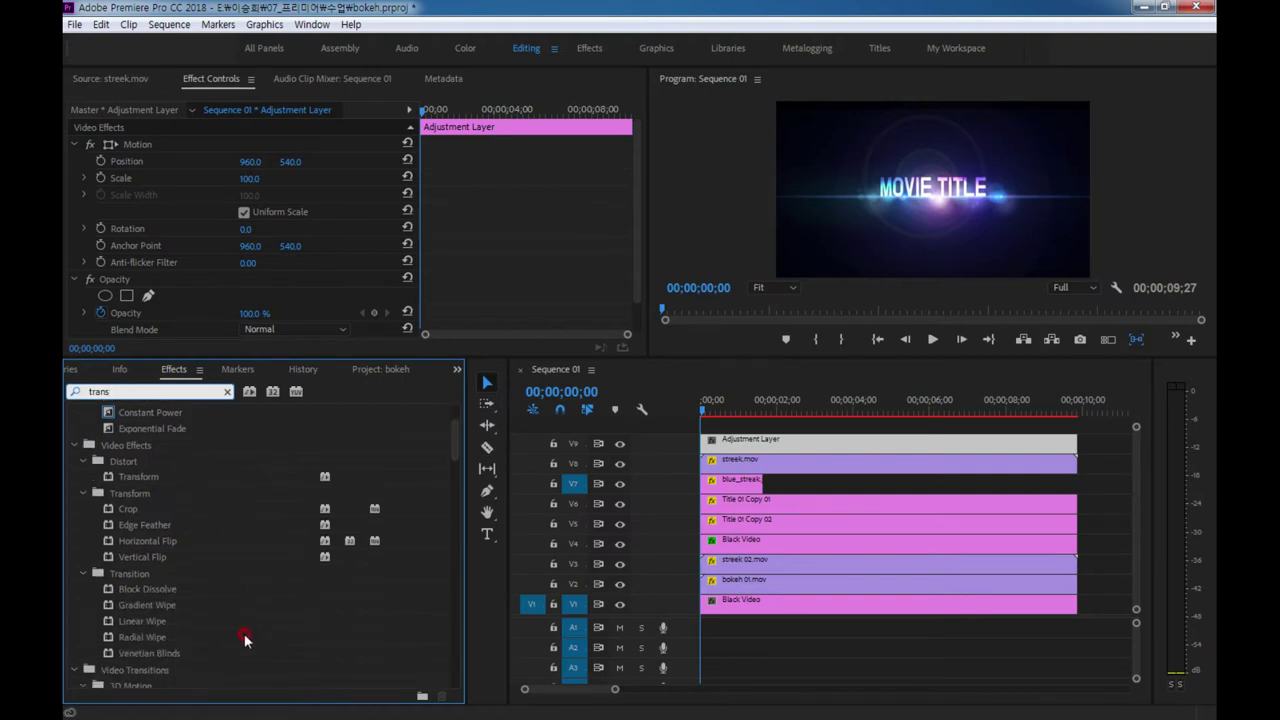
{"action": "scroll", "coordinate": [245, 640], "scroll_direction": "down", "scroll_amount": 1}
{"action": "scroll", "coordinate": [238, 638], "scroll_direction": "down", "scroll_amount": 2}
{"action": "scroll", "coordinate": [243, 633], "scroll_direction": "down", "scroll_amount": 2}
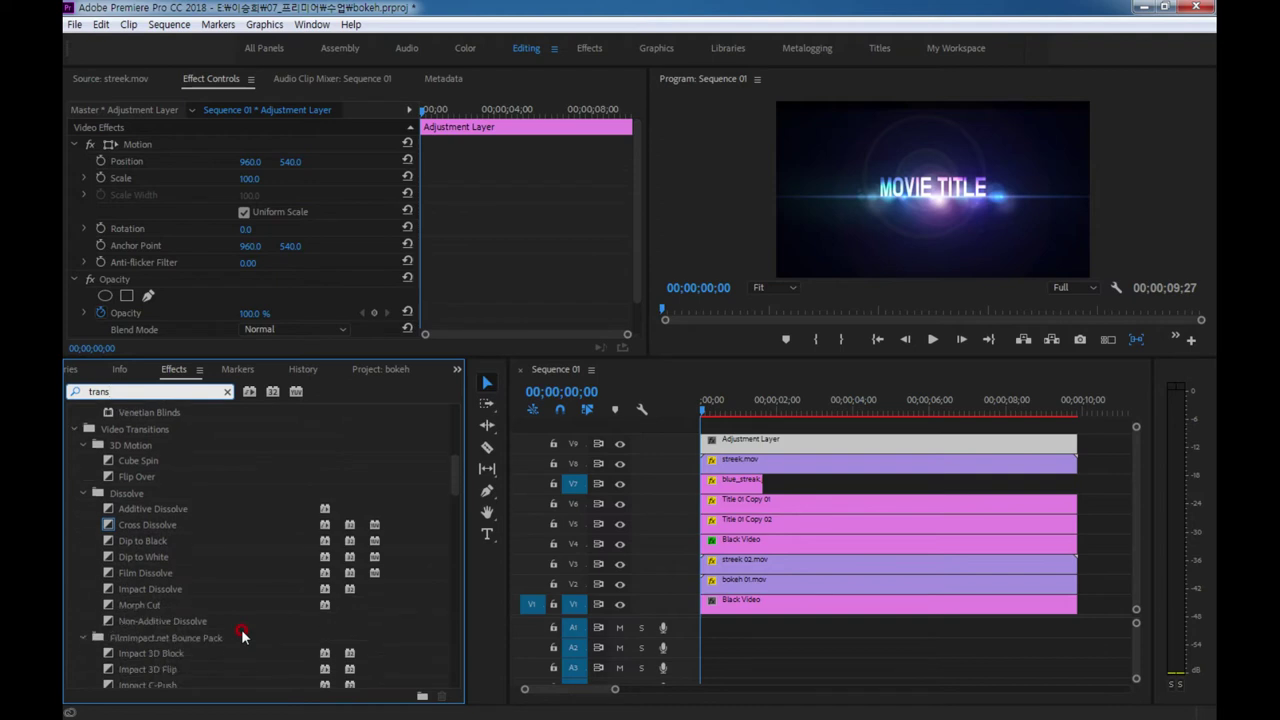
{"action": "scroll", "coordinate": [243, 633], "scroll_direction": "down", "scroll_amount": 2}
{"action": "scroll", "coordinate": [243, 635], "scroll_direction": "down", "scroll_amount": 2}
{"action": "scroll", "coordinate": [243, 630], "scroll_direction": "up", "scroll_amount": 1}
{"action": "scroll", "coordinate": [237, 531], "scroll_direction": "up", "scroll_amount": 2}
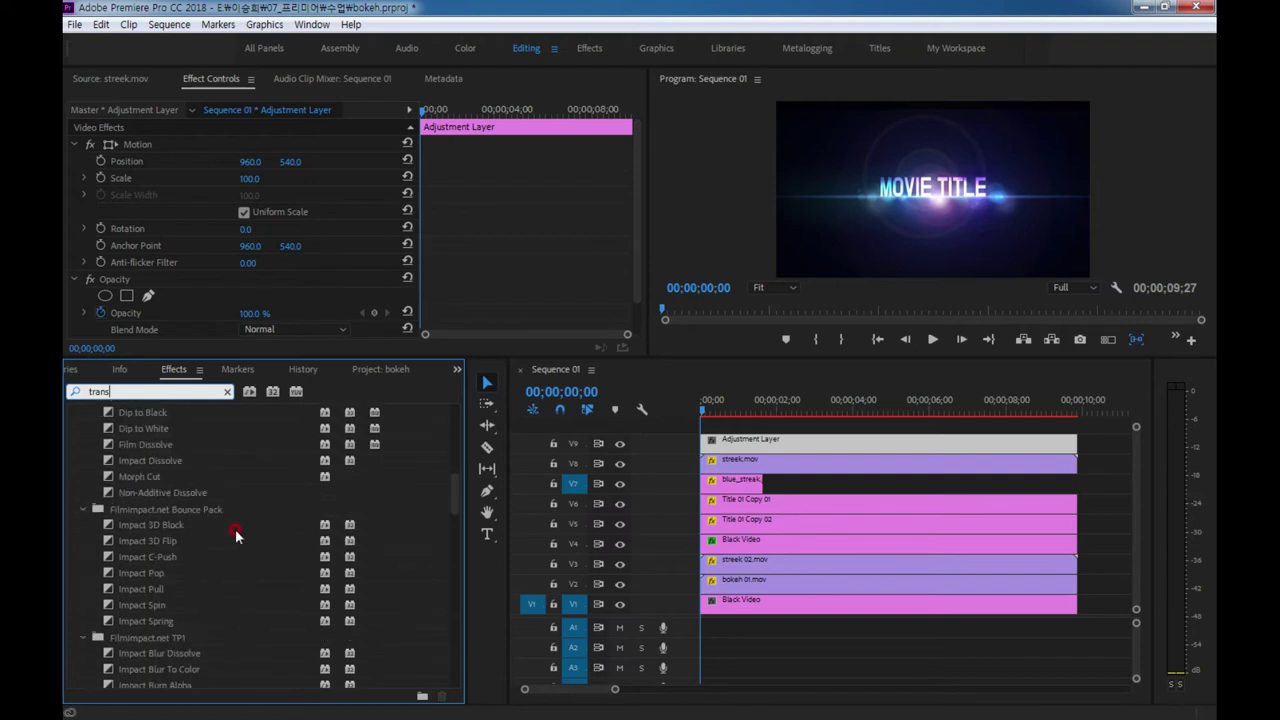
{"action": "scroll", "coordinate": [237, 531], "scroll_direction": "up", "scroll_amount": 2}
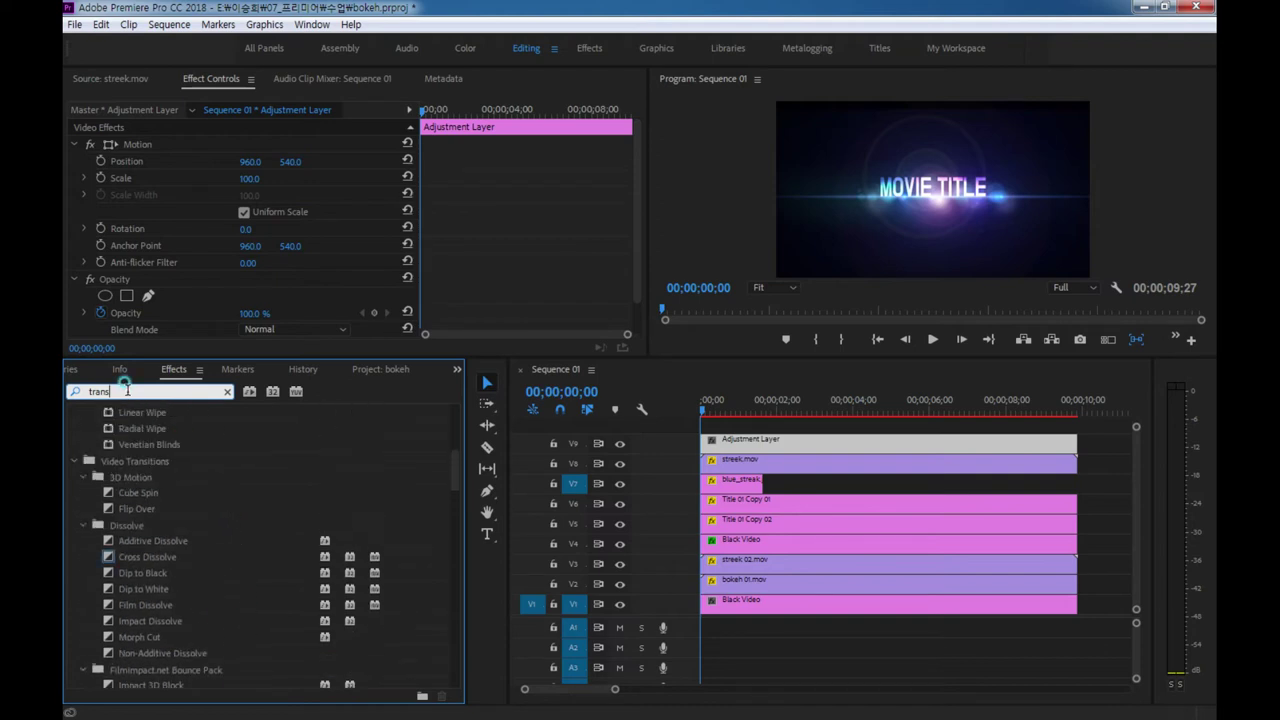
{"action": "double_click", "coordinate": [127, 391]}
{"action": "type", "text": "trans"}
{"action": "left_click", "coordinate": [228, 391]}
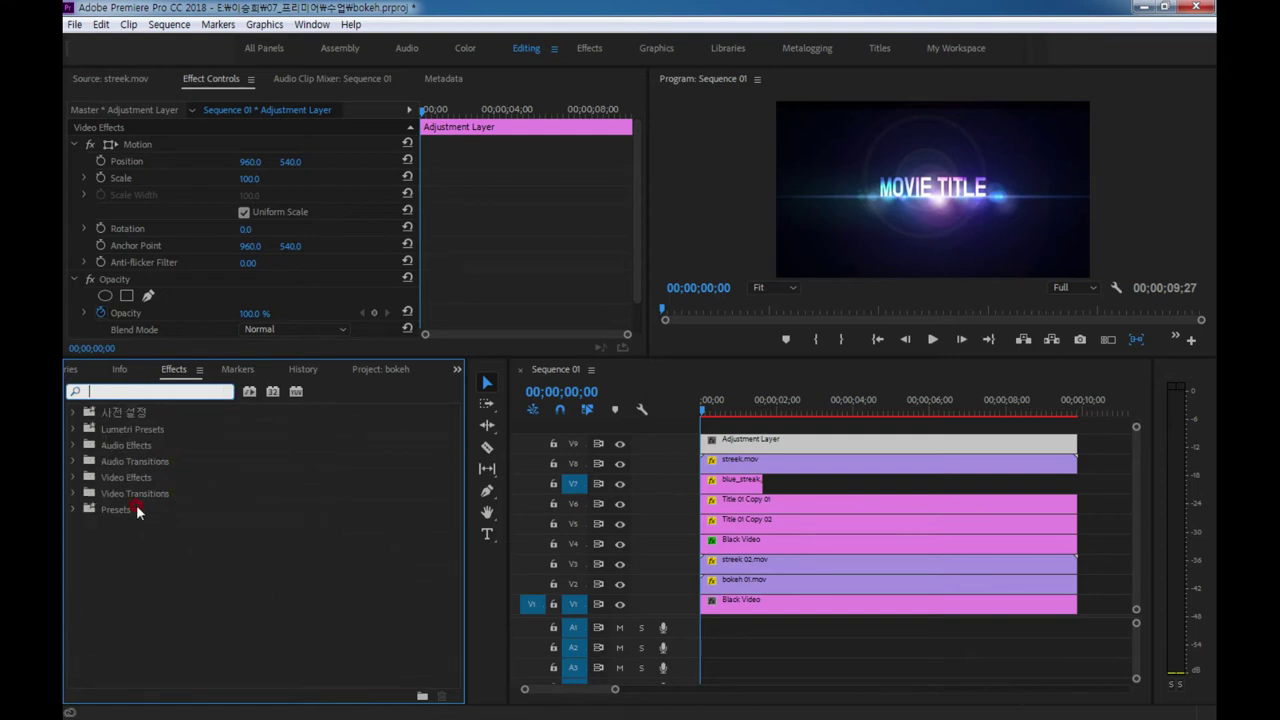
- Expand Video Effects > Distort and select the Transform effect
{"action": "left_click", "coordinate": [74, 478]}
{"action": "scroll", "coordinate": [217, 600], "scroll_direction": "down", "scroll_amount": 1}
{"action": "left_click", "coordinate": [143, 670]}
{"action": "left_click", "coordinate": [81, 670]}
{"action": "scroll", "coordinate": [130, 640], "scroll_direction": "down", "scroll_amount": 1}
{"action": "scroll", "coordinate": [233, 624], "scroll_direction": "down", "scroll_amount": 1}
{"action": "scroll", "coordinate": [233, 624], "scroll_direction": "up", "scroll_amount": 2}
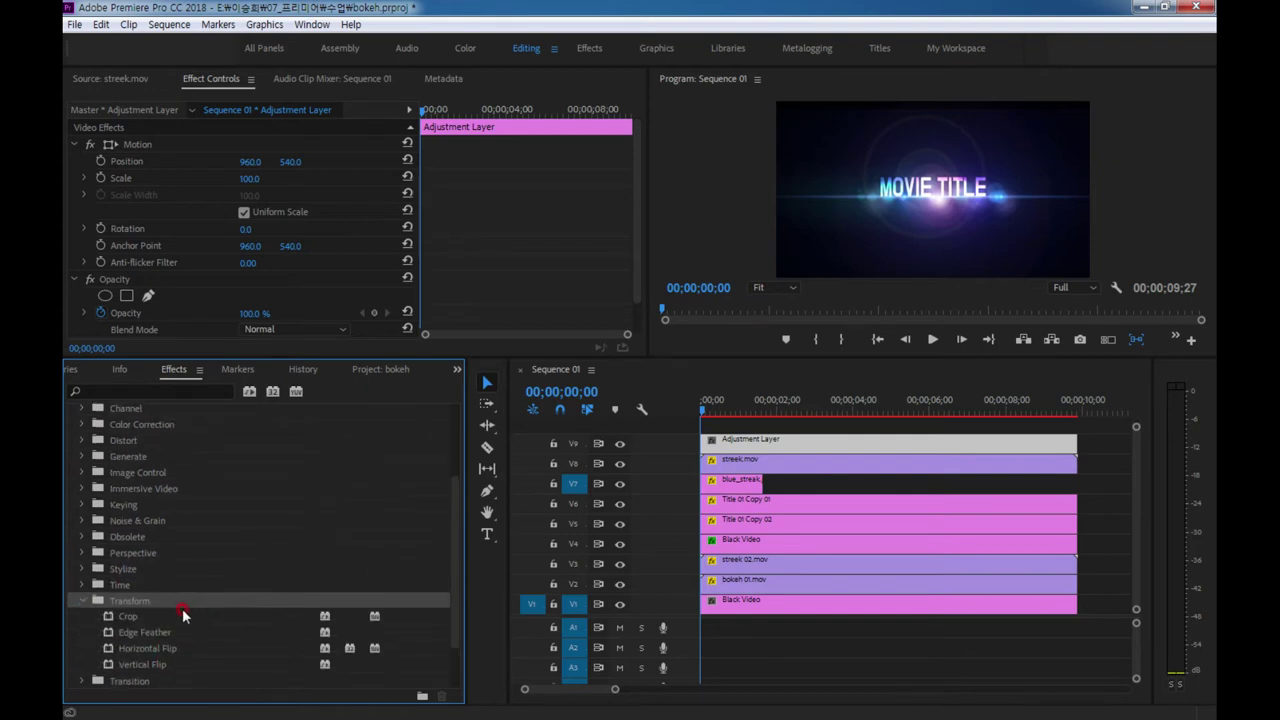
{"action": "scroll", "coordinate": [183, 609], "scroll_direction": "up", "scroll_amount": 1}
{"action": "left_click", "coordinate": [84, 473]}
{"action": "left_click", "coordinate": [82, 472]}
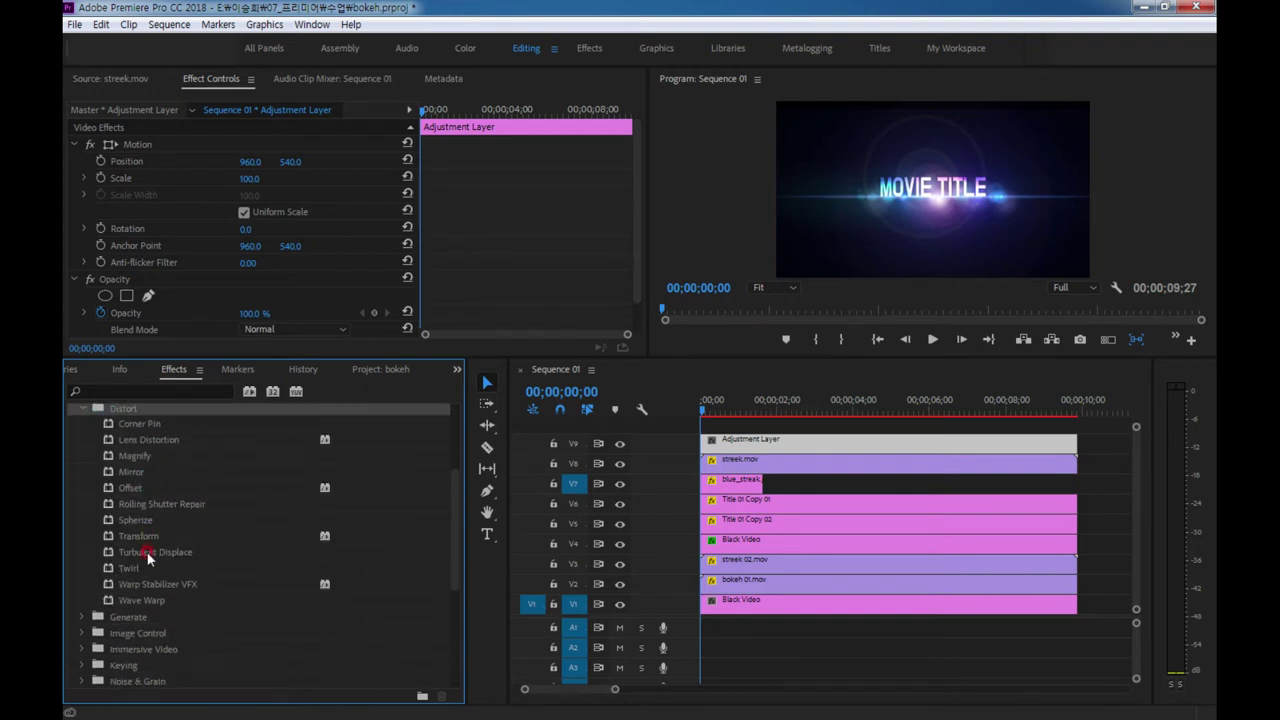
{"action": "left_click", "coordinate": [135, 537]}
- Drag the Transform effect onto the adjustment layer on V9
{"action": "scroll", "coordinate": [200, 560], "scroll_direction": "up", "scroll_amount": 1}
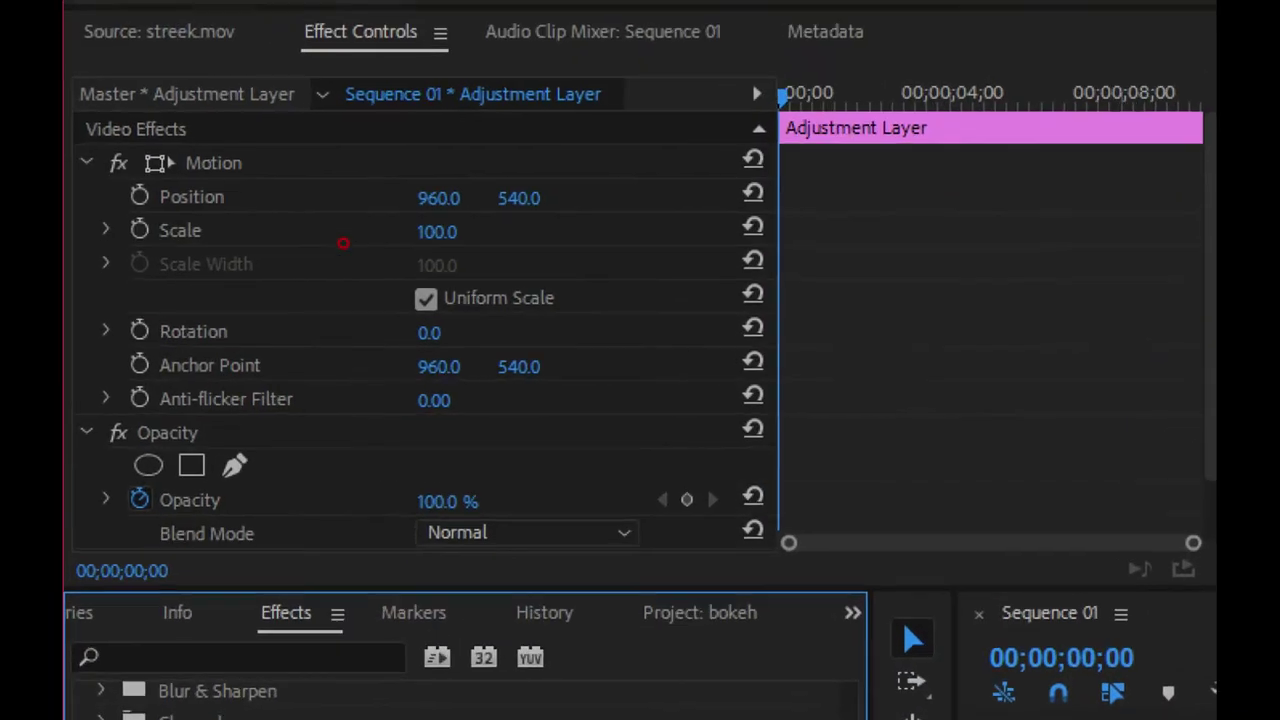
{"action": "left_click_drag", "start_coordinate": [262, 181], "coordinate": [170, 174]}
{"action": "left_click_drag", "start_coordinate": [128, 222], "coordinate": [140, 214]}
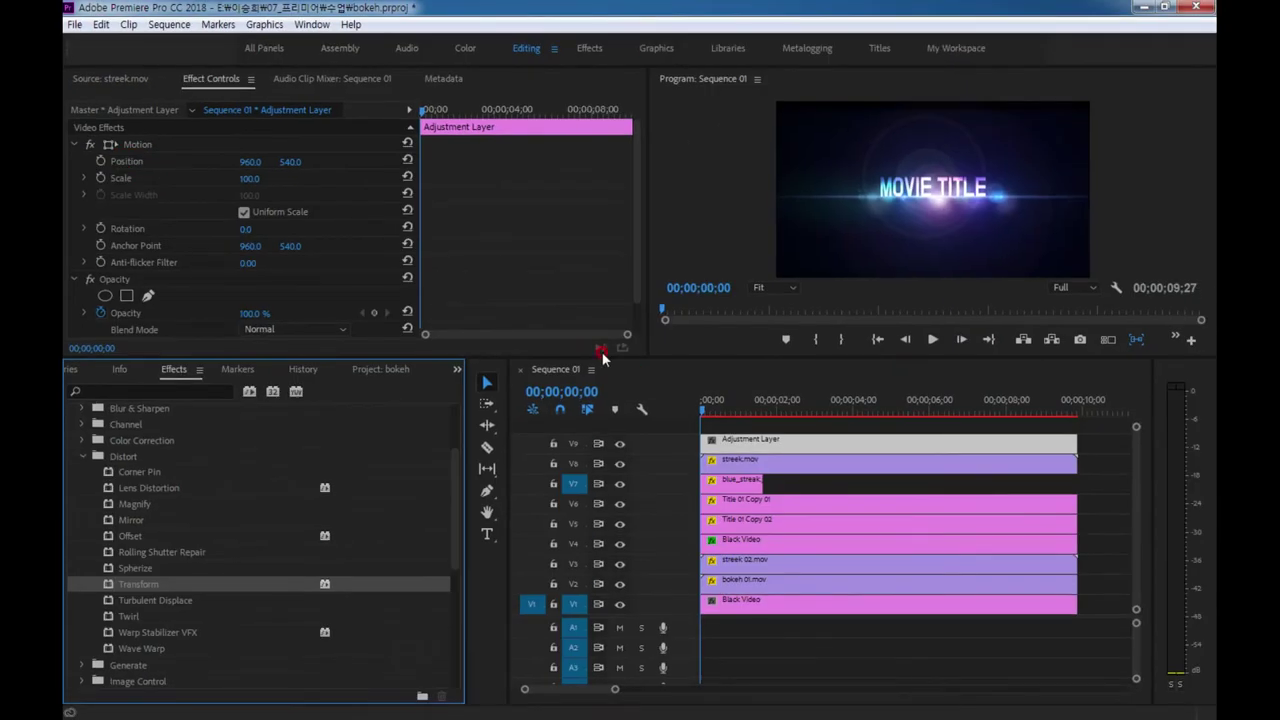
{"action": "left_click", "coordinate": [888, 458]}
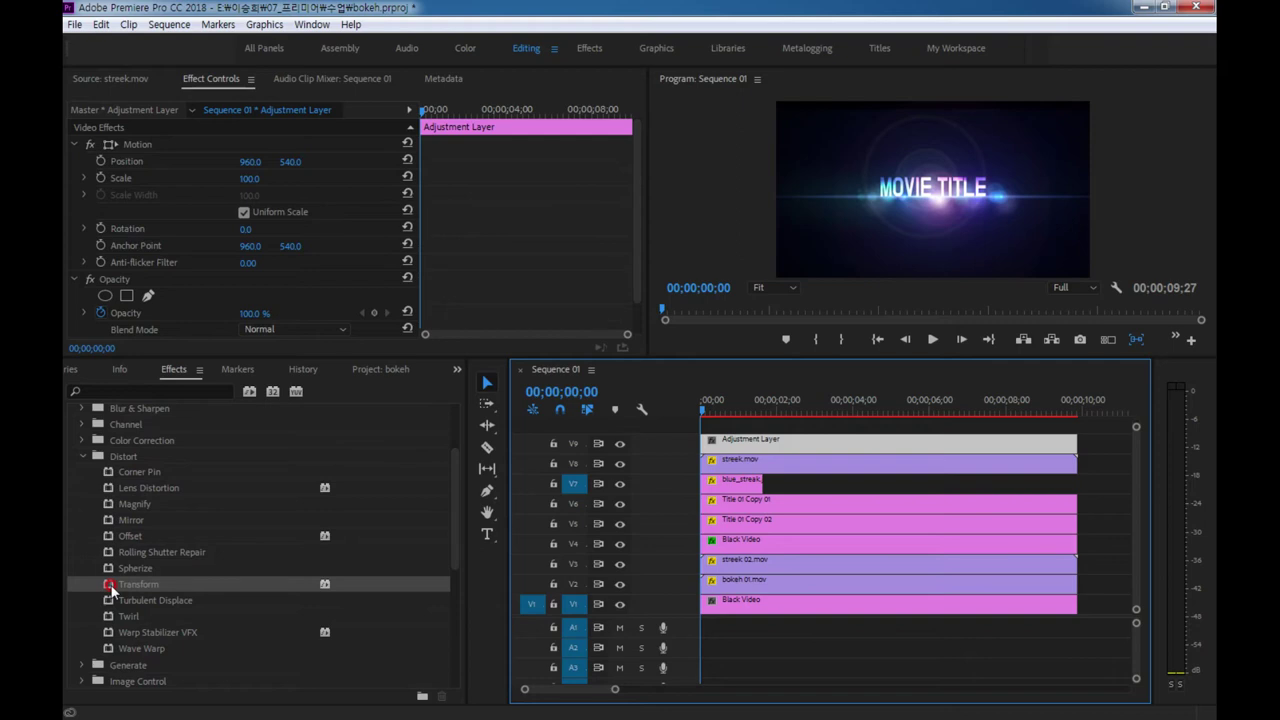
{"action": "left_click_drag", "start_coordinate": [110, 586], "coordinate": [706, 438]}
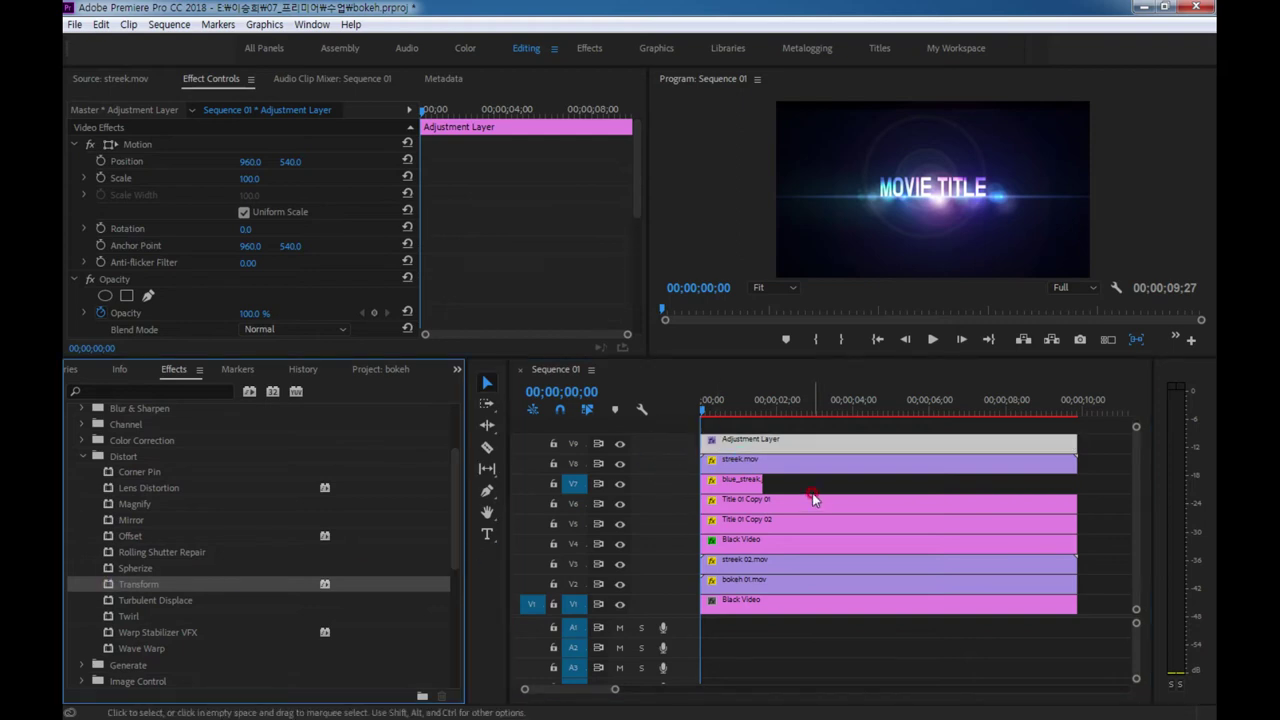
- Set the Transform Scale to 50 at the sequence start
{"action": "left_click_drag", "start_coordinate": [634, 194], "coordinate": [645, 280]}
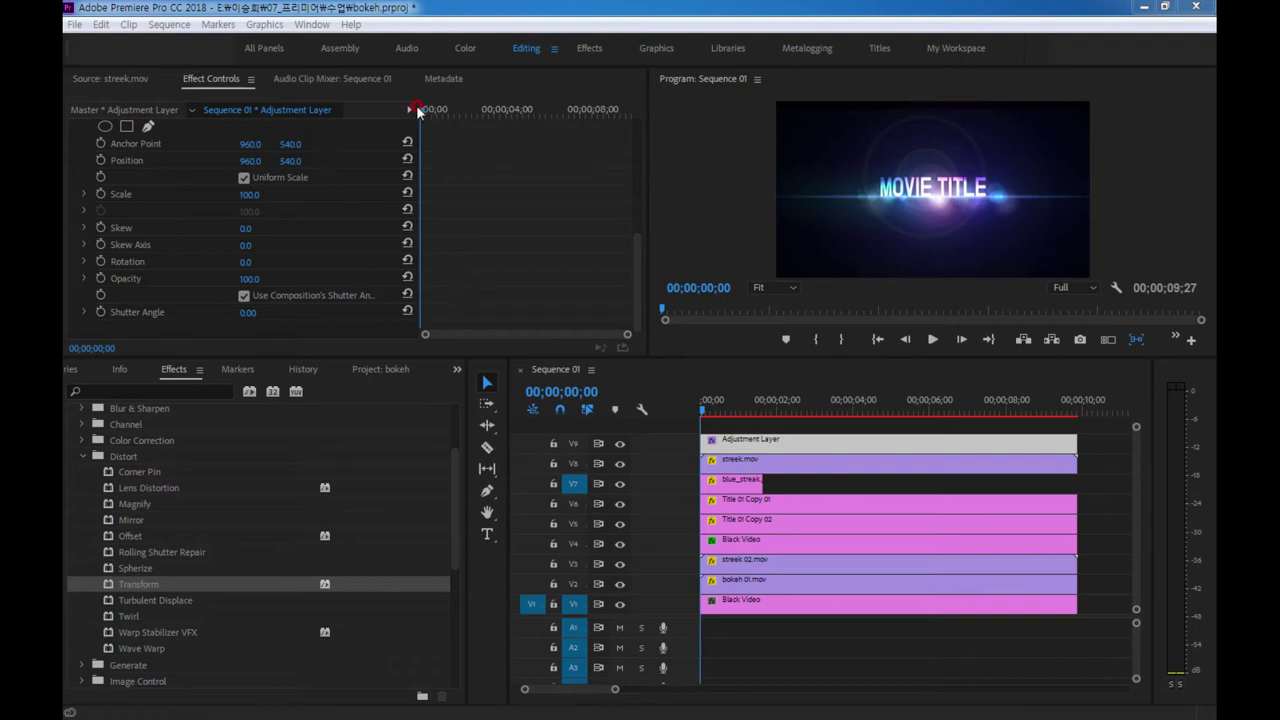
{"action": "left_click", "coordinate": [245, 194]}
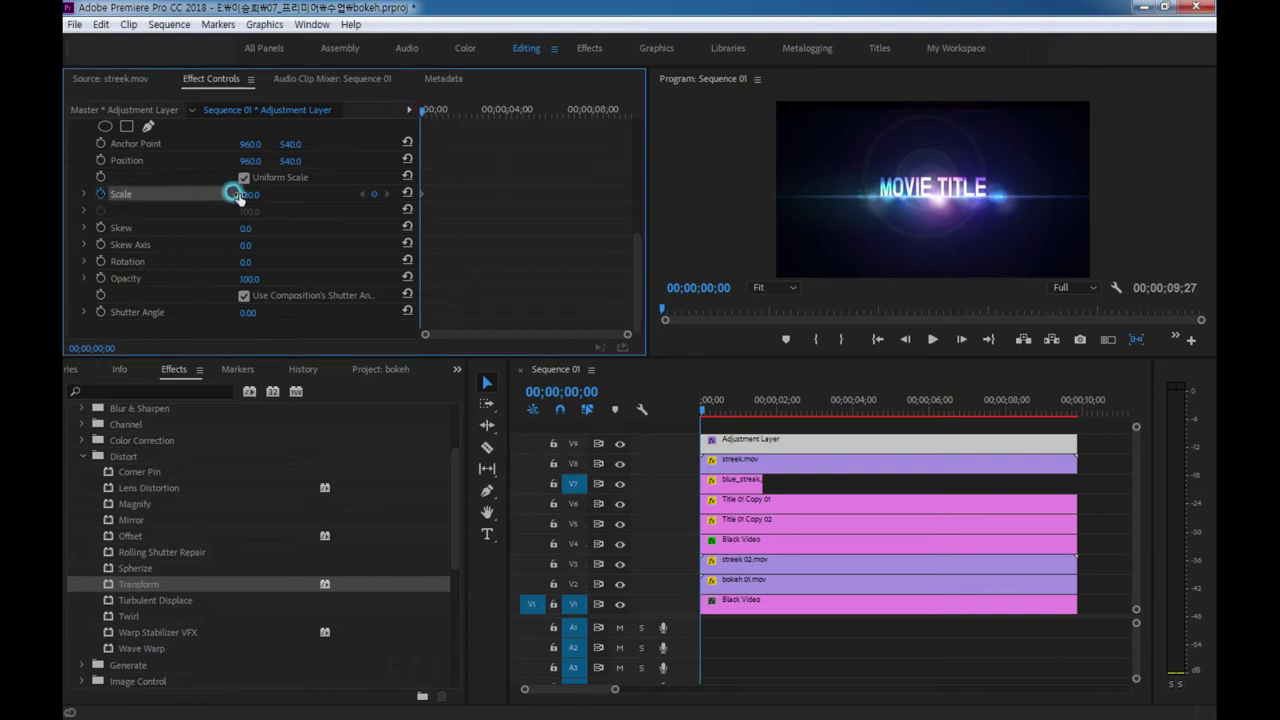
{"action": "type", "text": "50"}
{"action": "key", "text": "Return"}
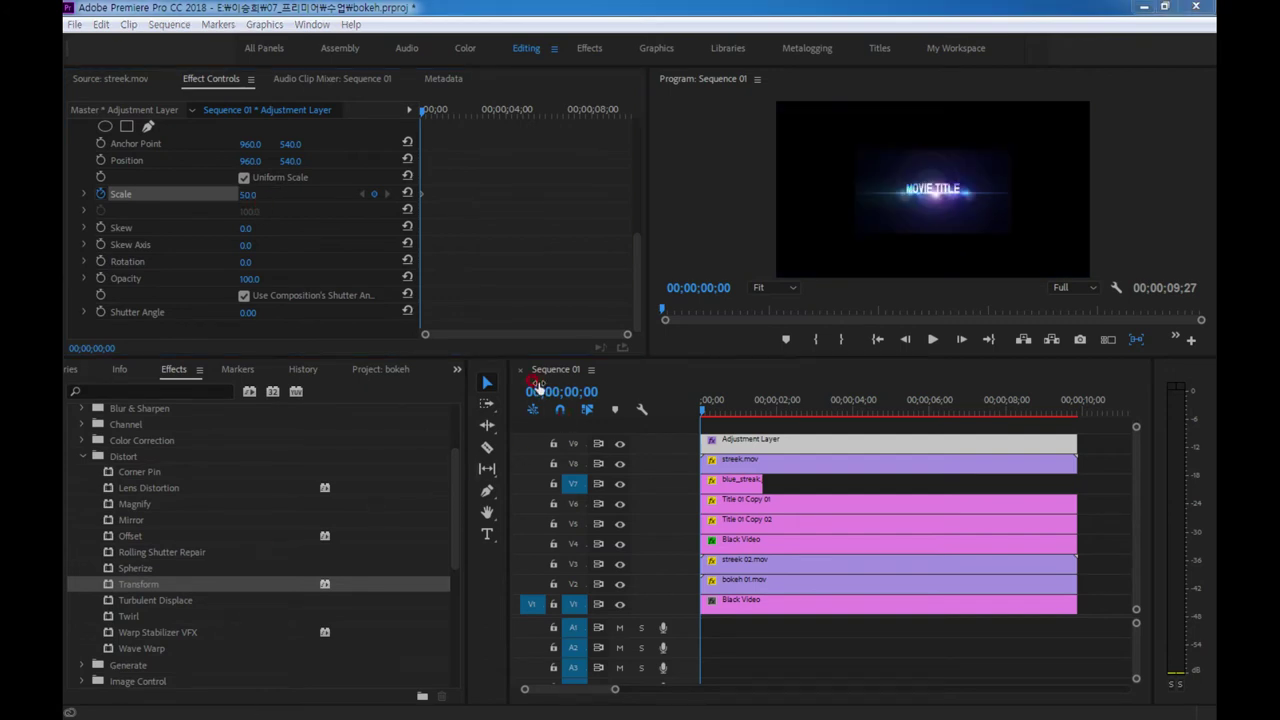
- Move the playhead to 1;00 and key Transform Scale at 100
{"action": "left_click", "coordinate": [541, 390]}
{"action": "type", "text": "100"}
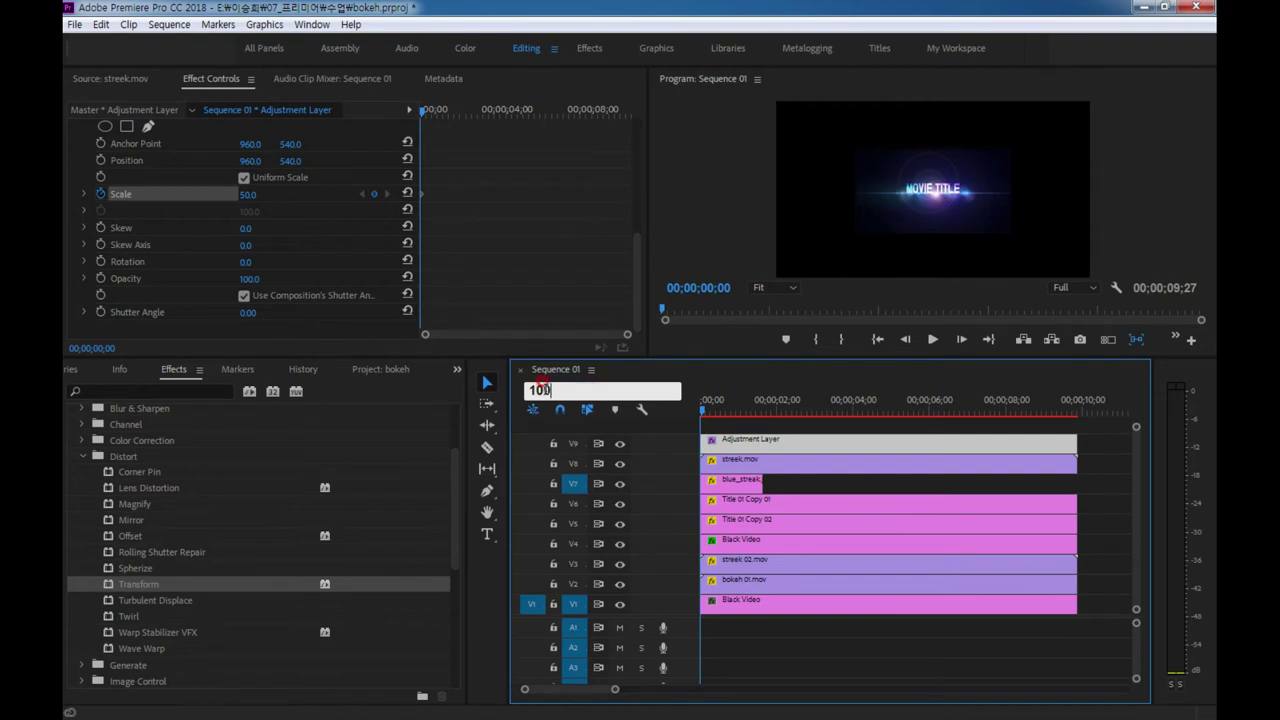
{"action": "key", "text": "Return"}
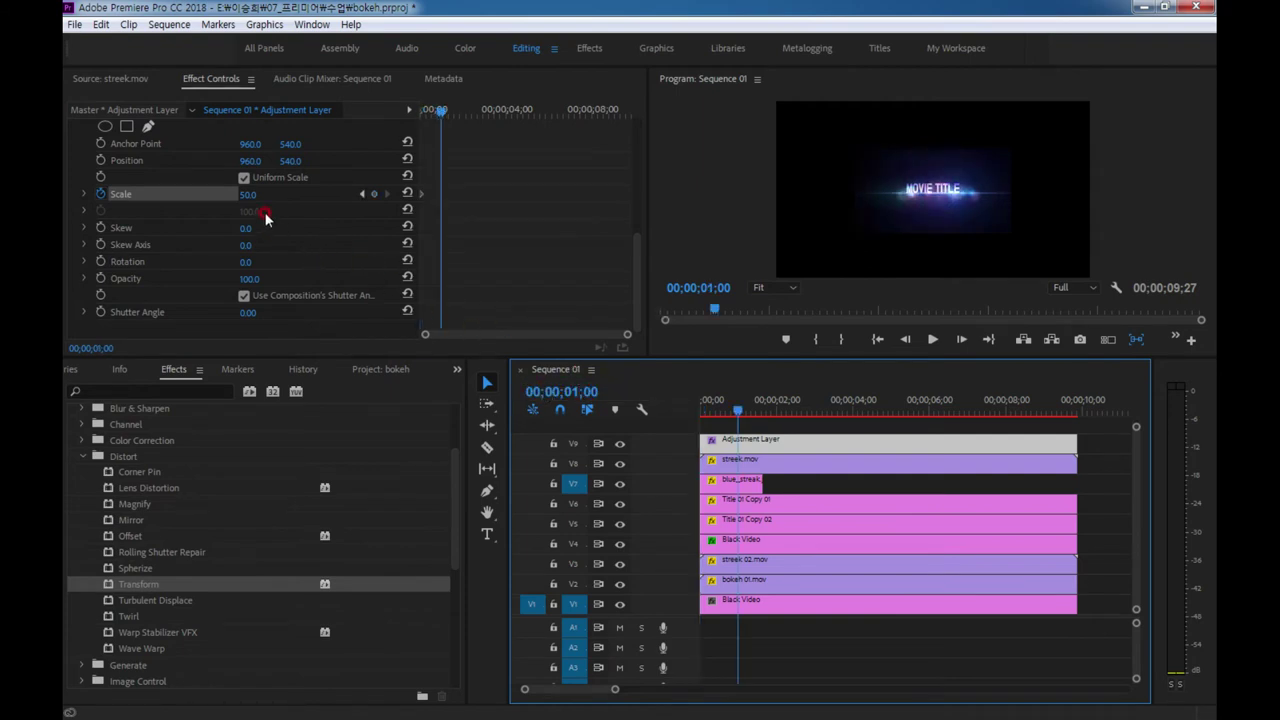
{"action": "left_click", "coordinate": [248, 194]}
{"action": "type", "text": "100"}
{"action": "key", "text": "Return"}
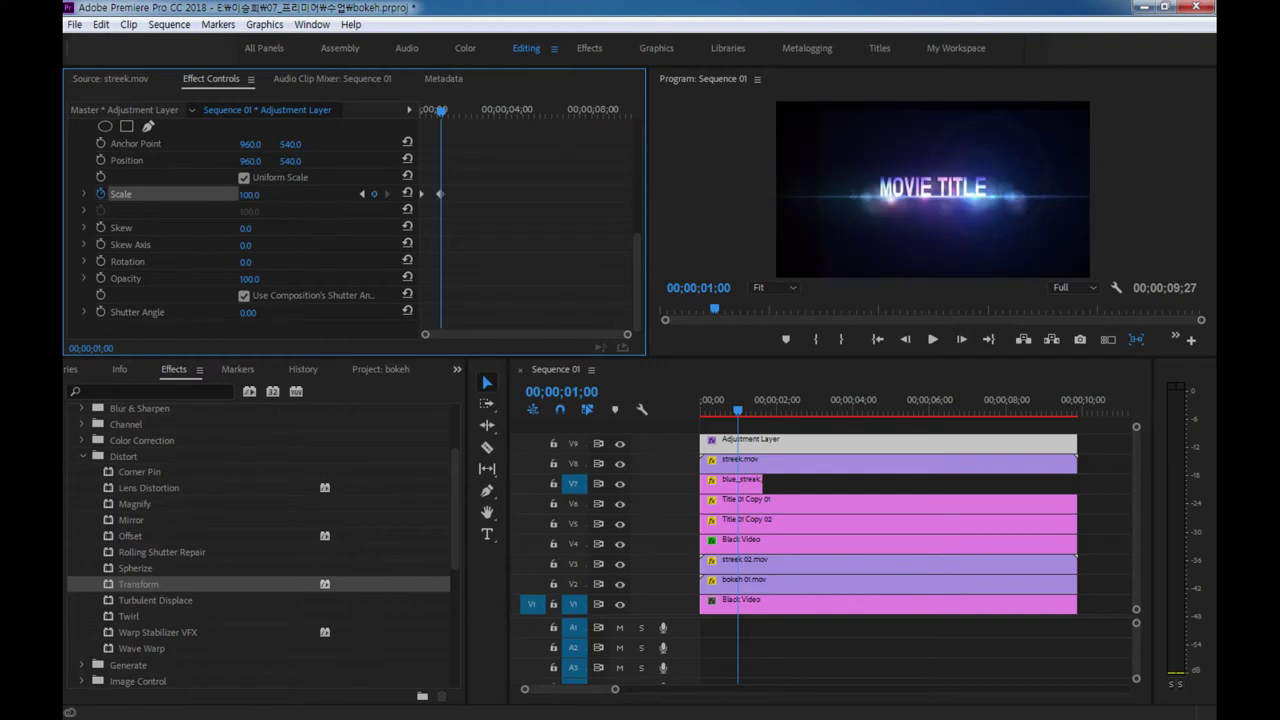
- On the last frame (9;26), key Transform Scale at 120
{"action": "left_click", "coordinate": [1048, 522]}
{"action": "left_click", "coordinate": [781, 392]}
{"action": "left_click", "coordinate": [740, 412]}
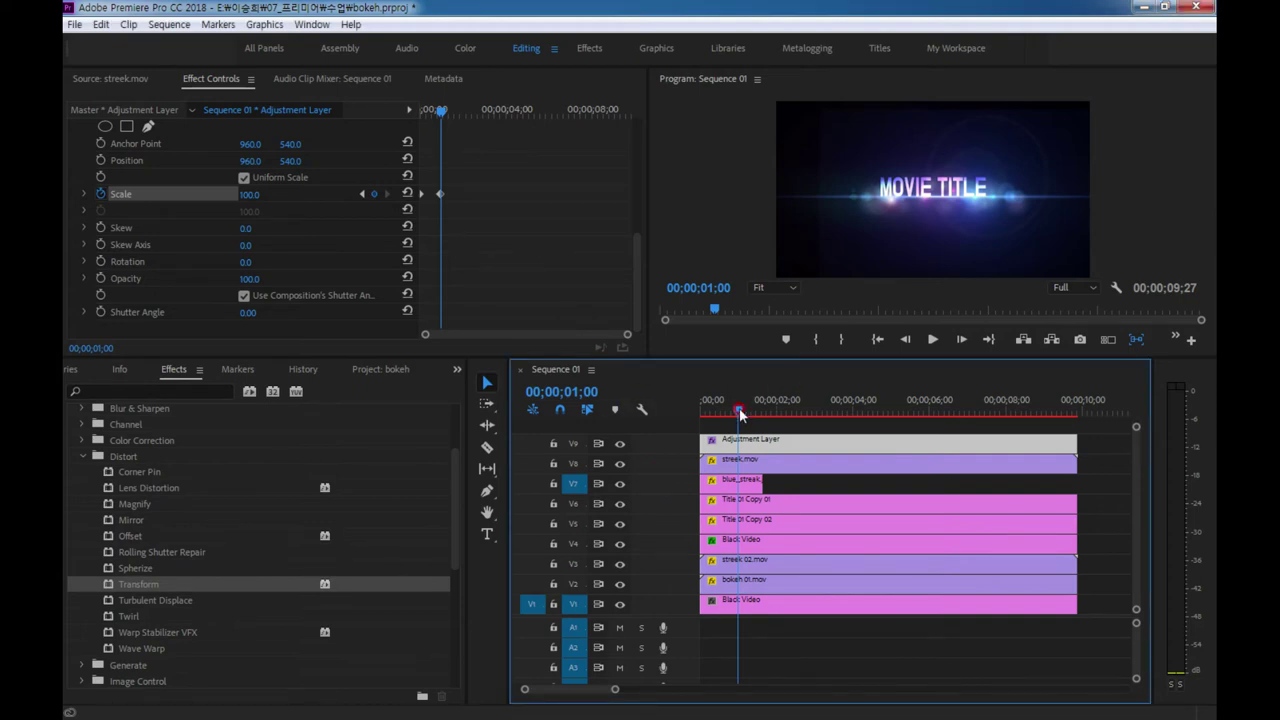
{"action": "key", "text": "End"}
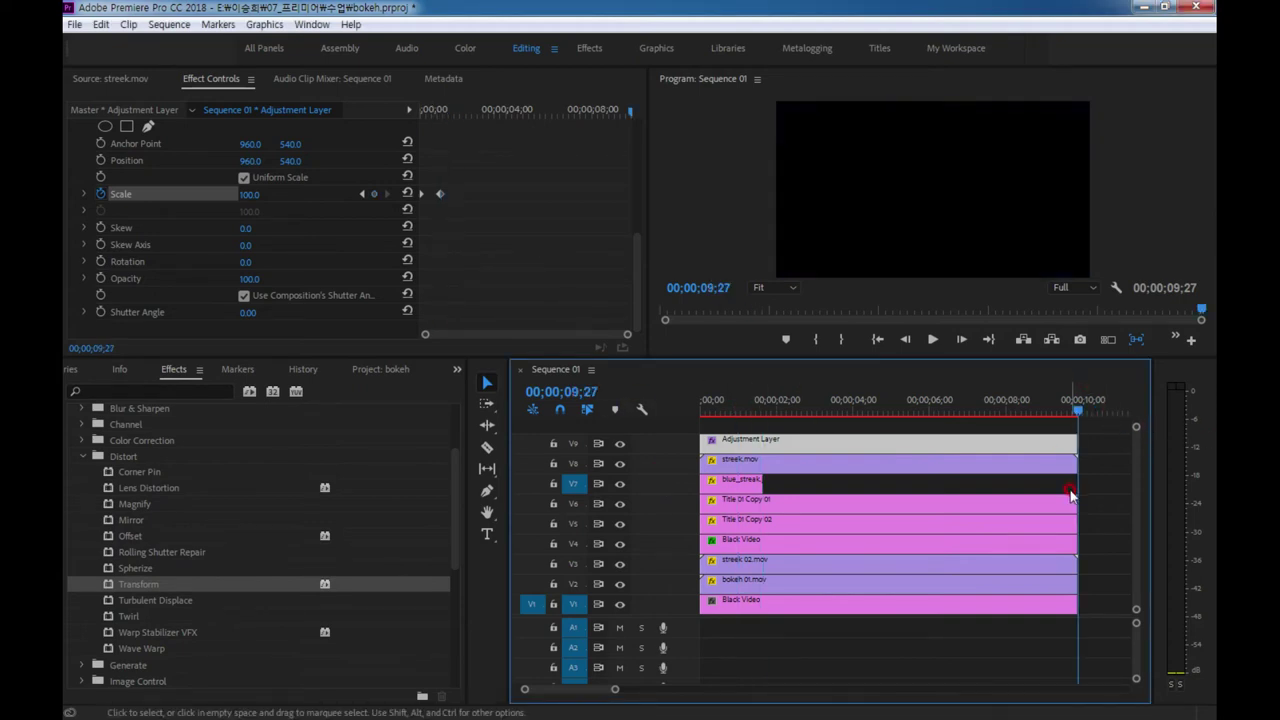
{"action": "key", "text": "Left"}
{"action": "left_click", "coordinate": [505, 209]}
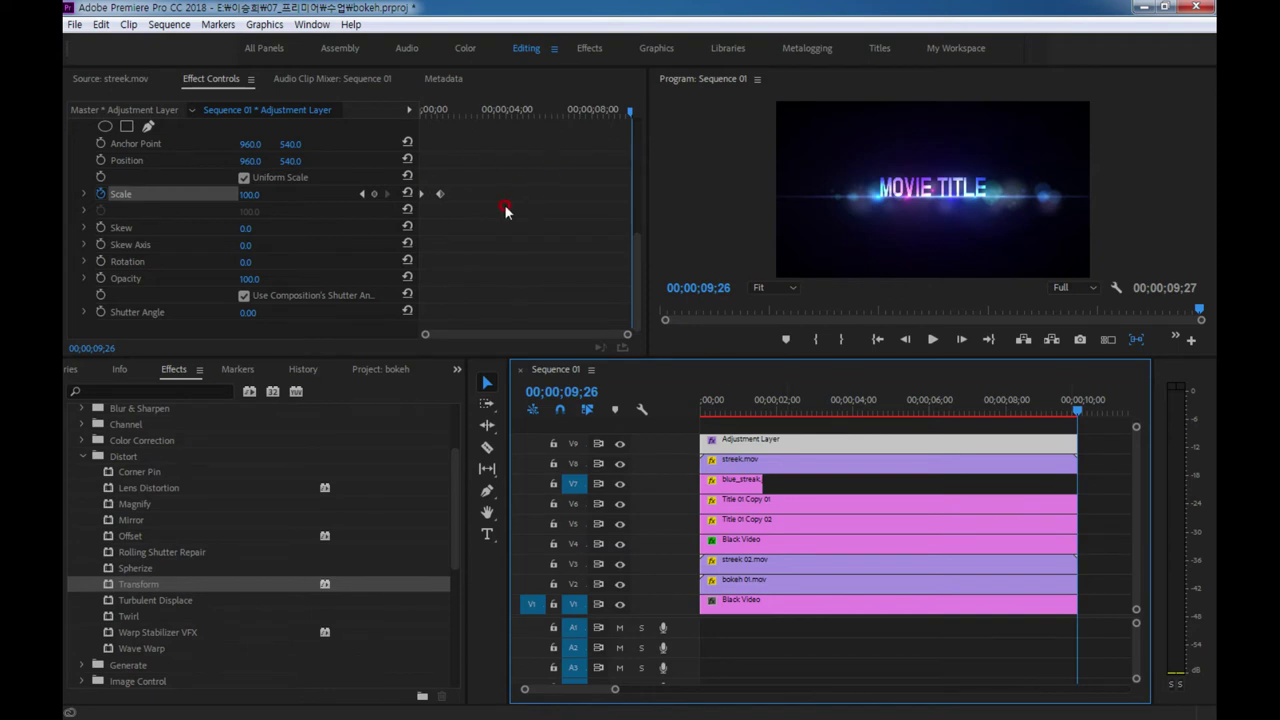
{"action": "left_click", "coordinate": [248, 194]}
{"action": "type", "text": "120"}
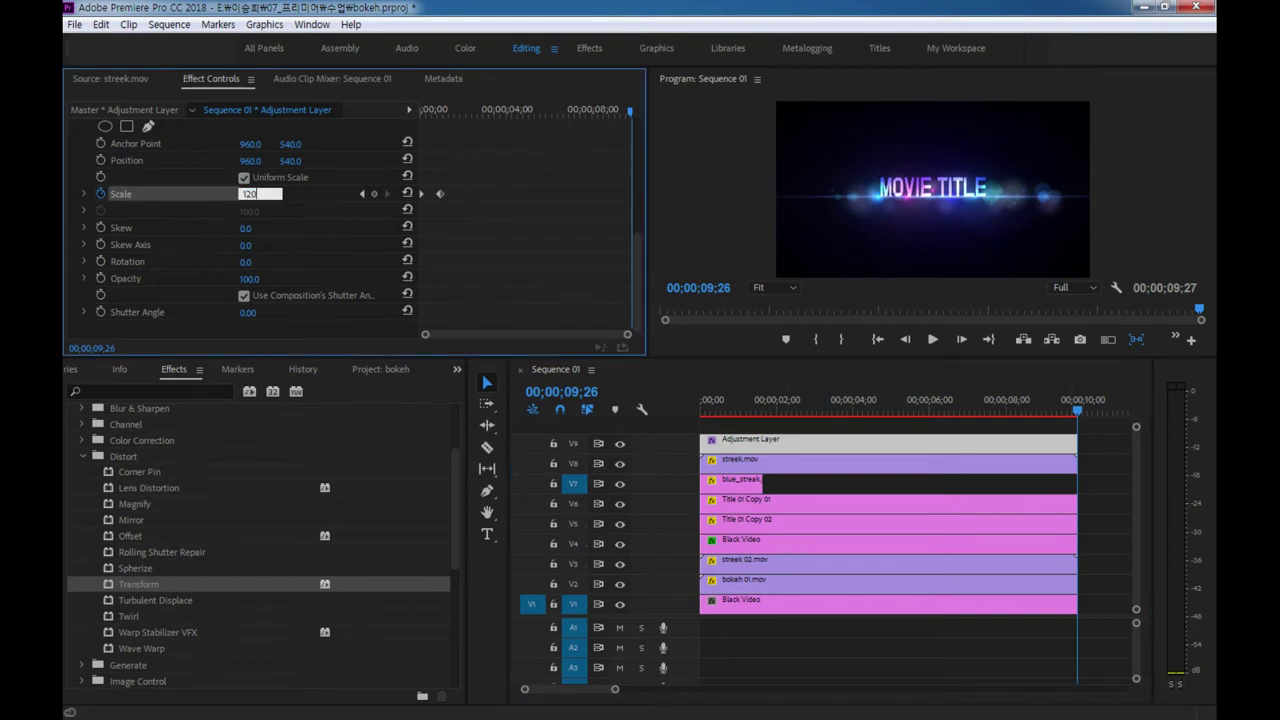
{"action": "key", "text": "Return"}
- Play and scrub the Transform scale zoom from the start to review it
{"action": "mouse_move", "coordinate": [1082, 414]}
{"action": "left_mouse_down"}
{"action": "mouse_move", "coordinate": [721, 358]}
{"action": "mouse_move", "coordinate": [706, 445]}
{"action": "left_mouse_up"}
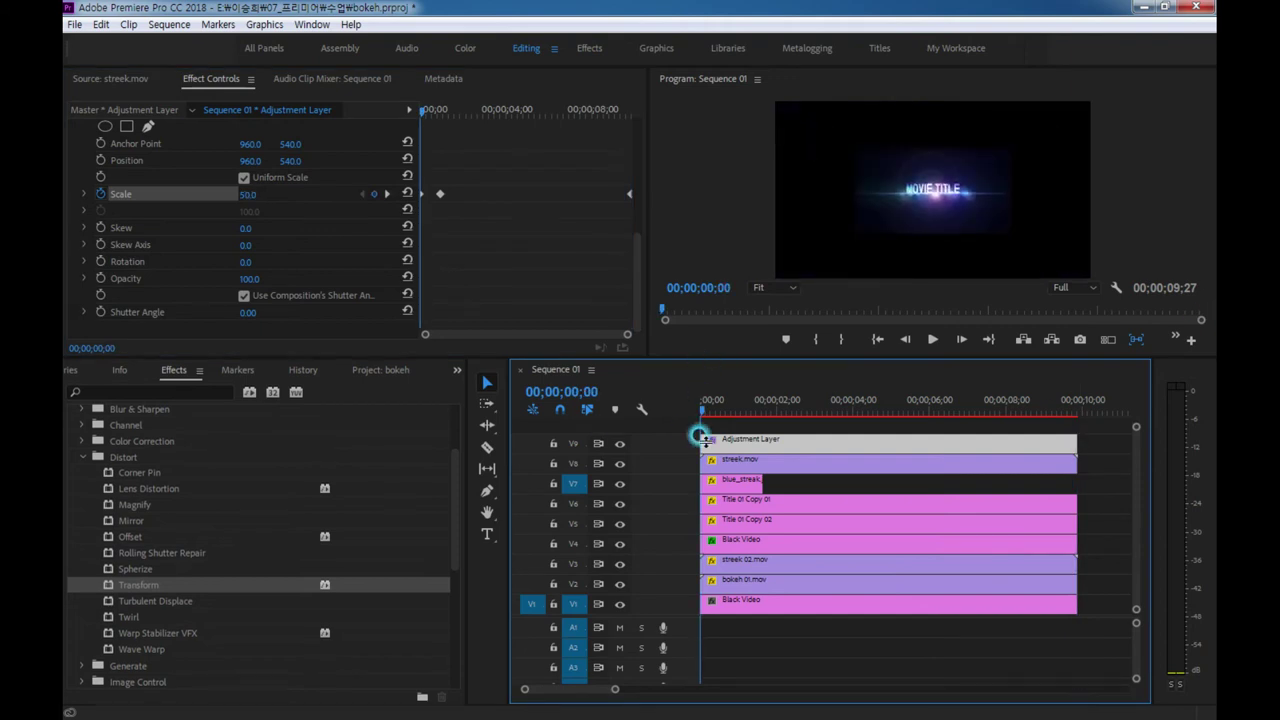
{"action": "key", "text": "space"}
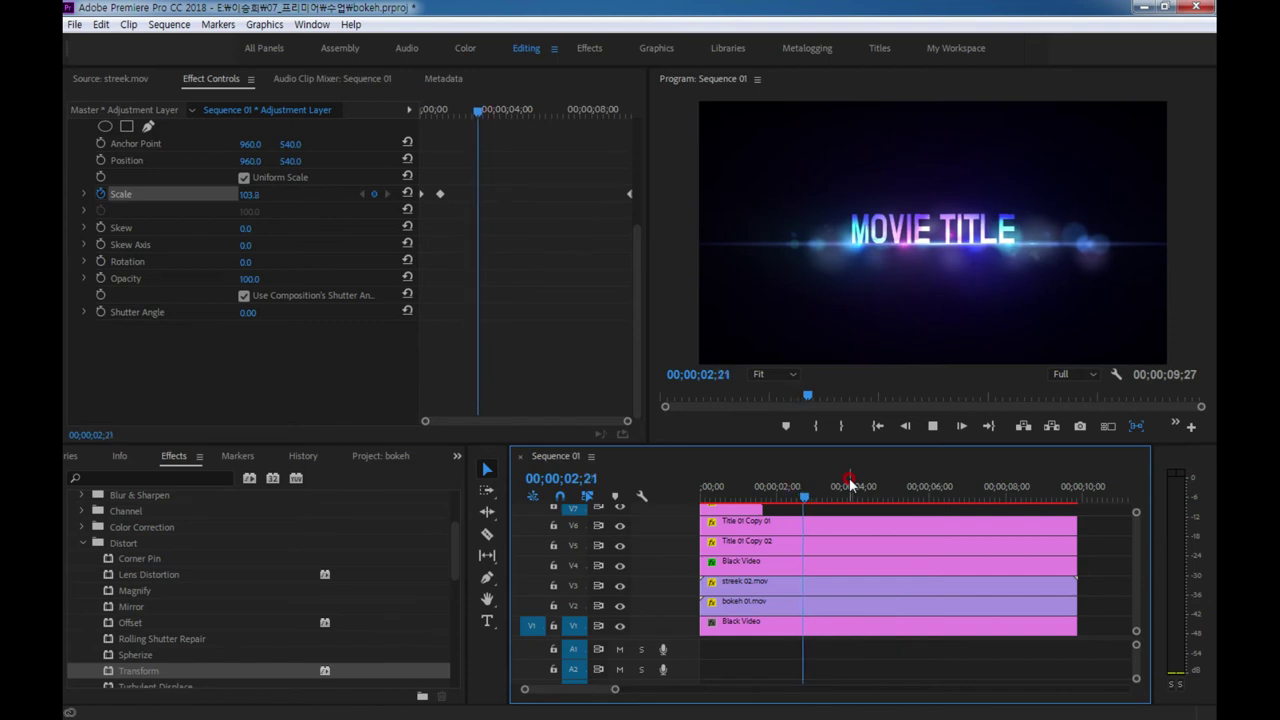
{"action": "key", "text": "space"}
{"action": "left_click_drag", "start_coordinate": [888, 500], "coordinate": [1004, 531]}
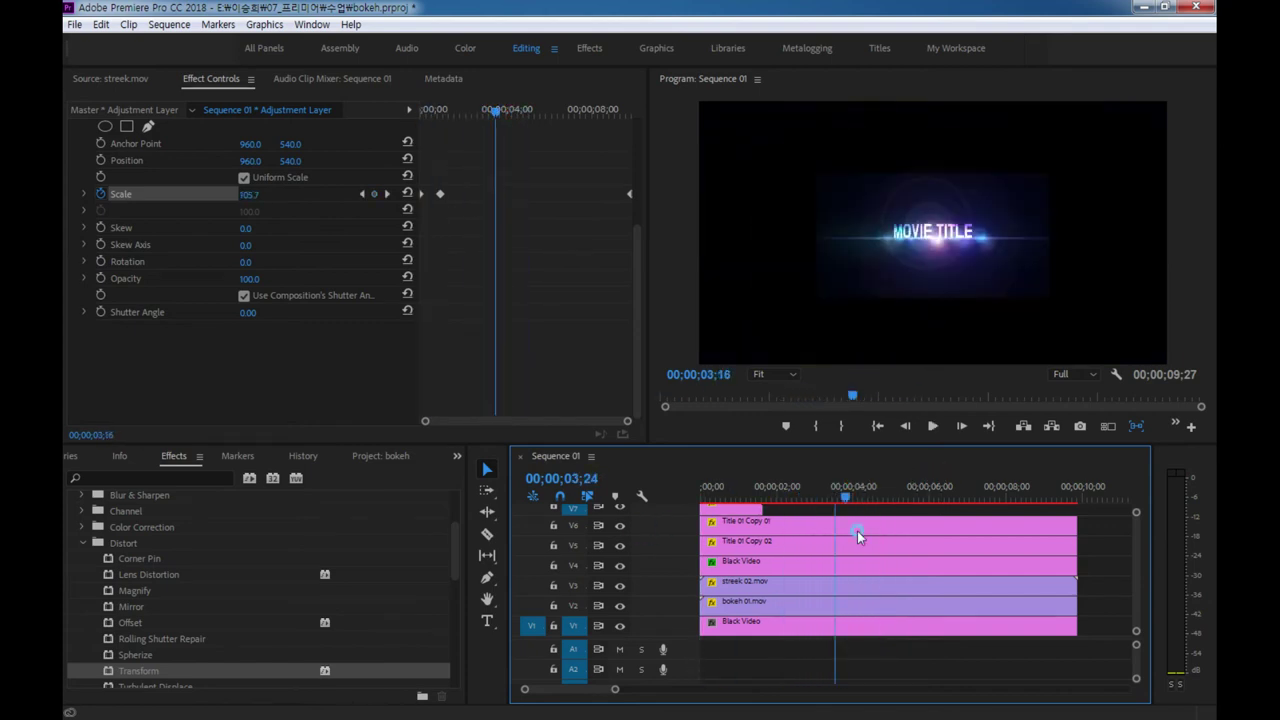
{"action": "key", "text": "Home"}
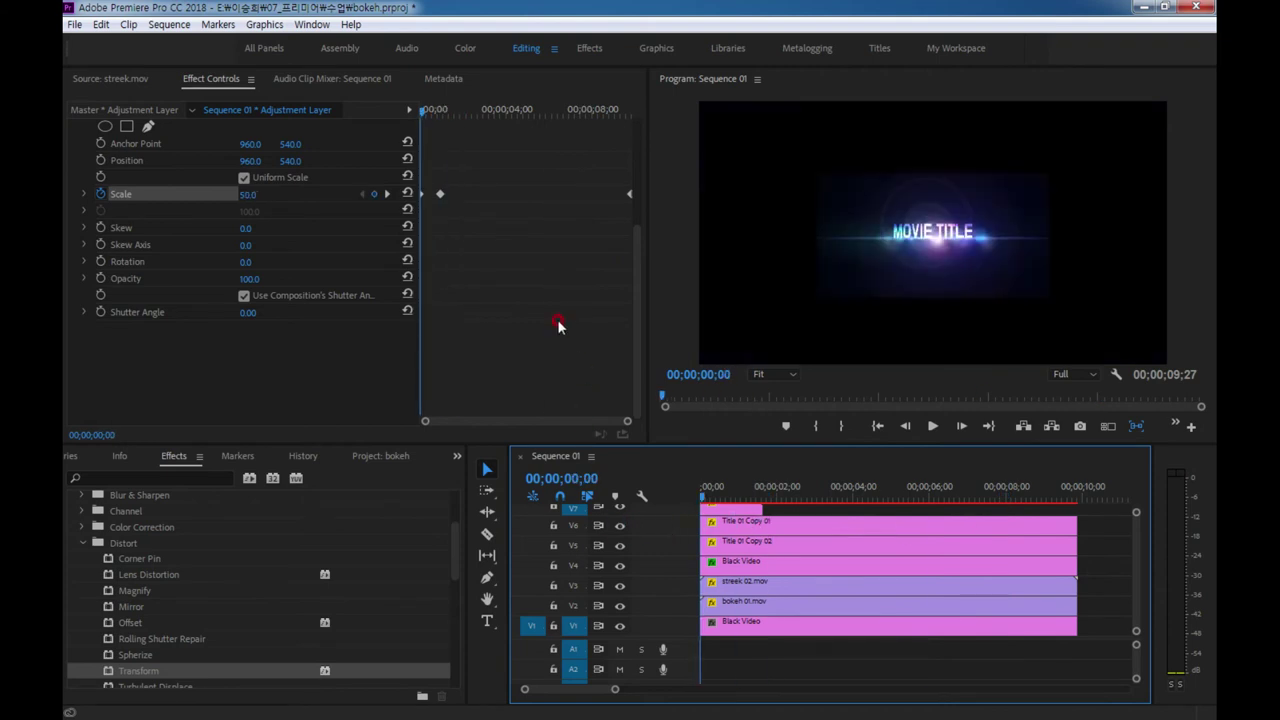
- Apply Ease In to the Scale keyframe and drag its velocity handle wider
{"action": "left_click", "coordinate": [440, 195]}
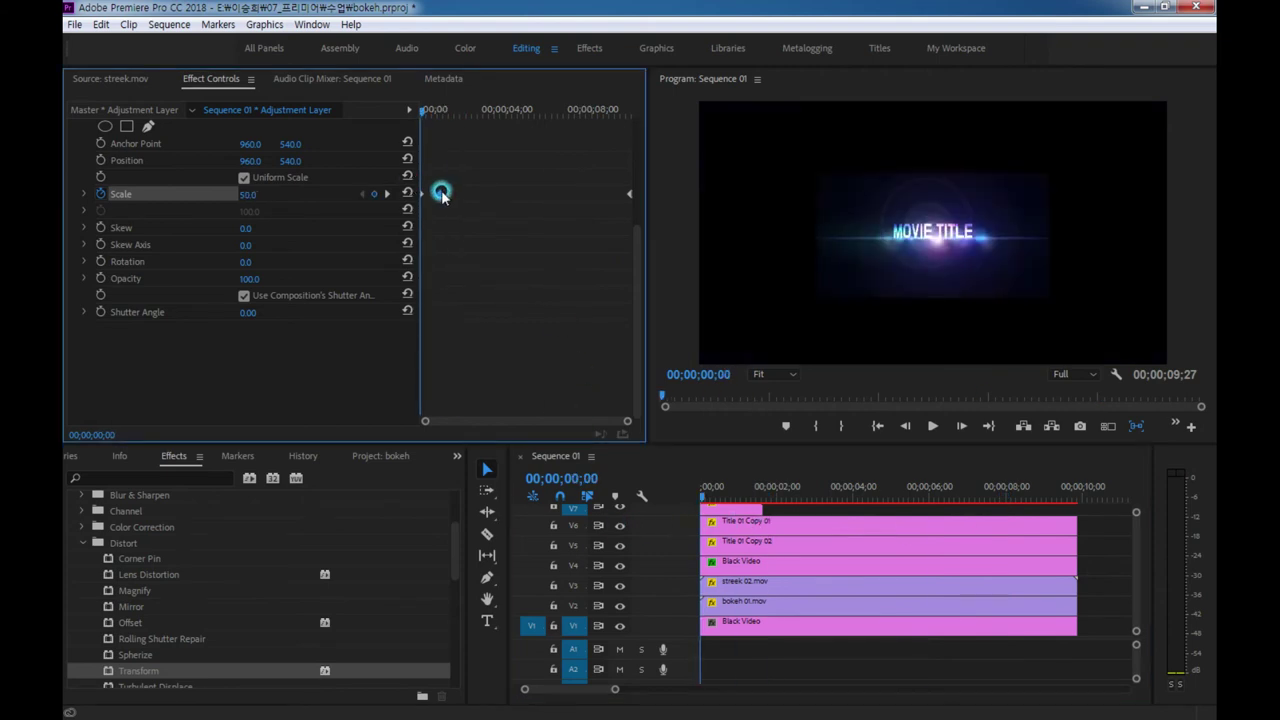
{"action": "left_click", "coordinate": [83, 194]}
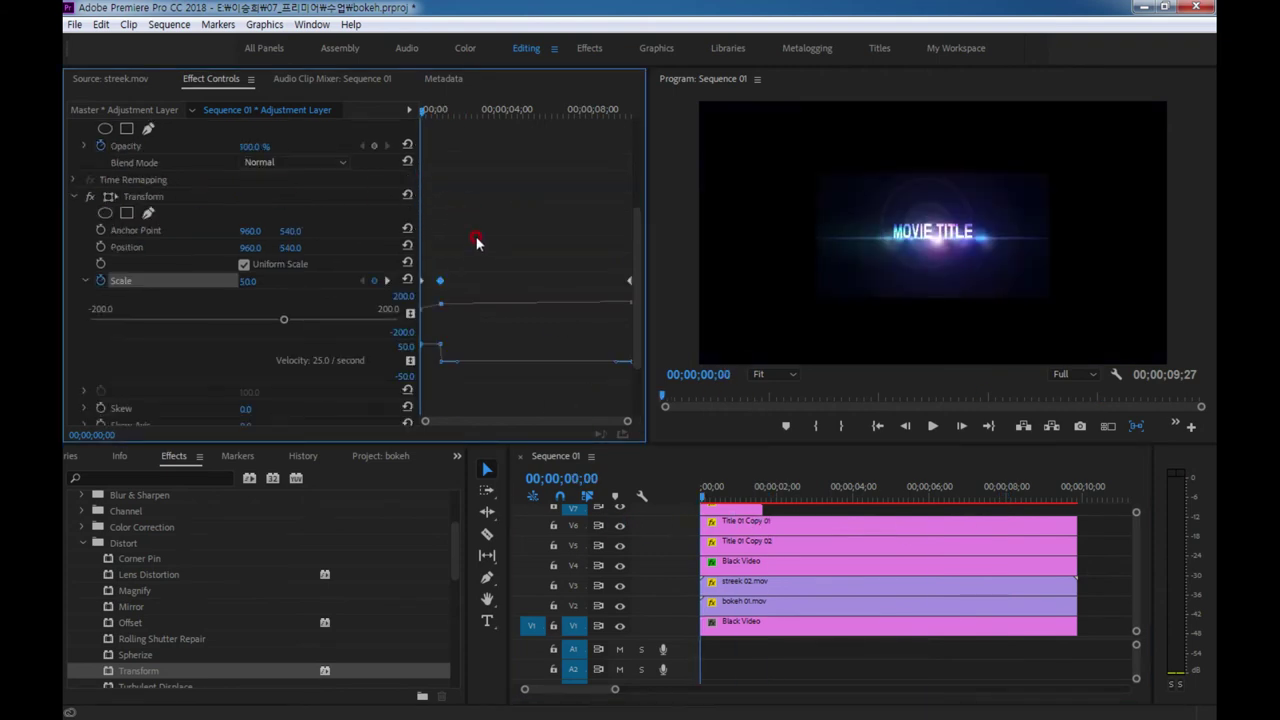
{"action": "right_click", "coordinate": [440, 285]}
{"action": "left_click", "coordinate": [458, 507]}
{"action": "left_click_drag", "start_coordinate": [422, 330], "coordinate": [336, 325]}
{"action": "key", "text": "grave"}
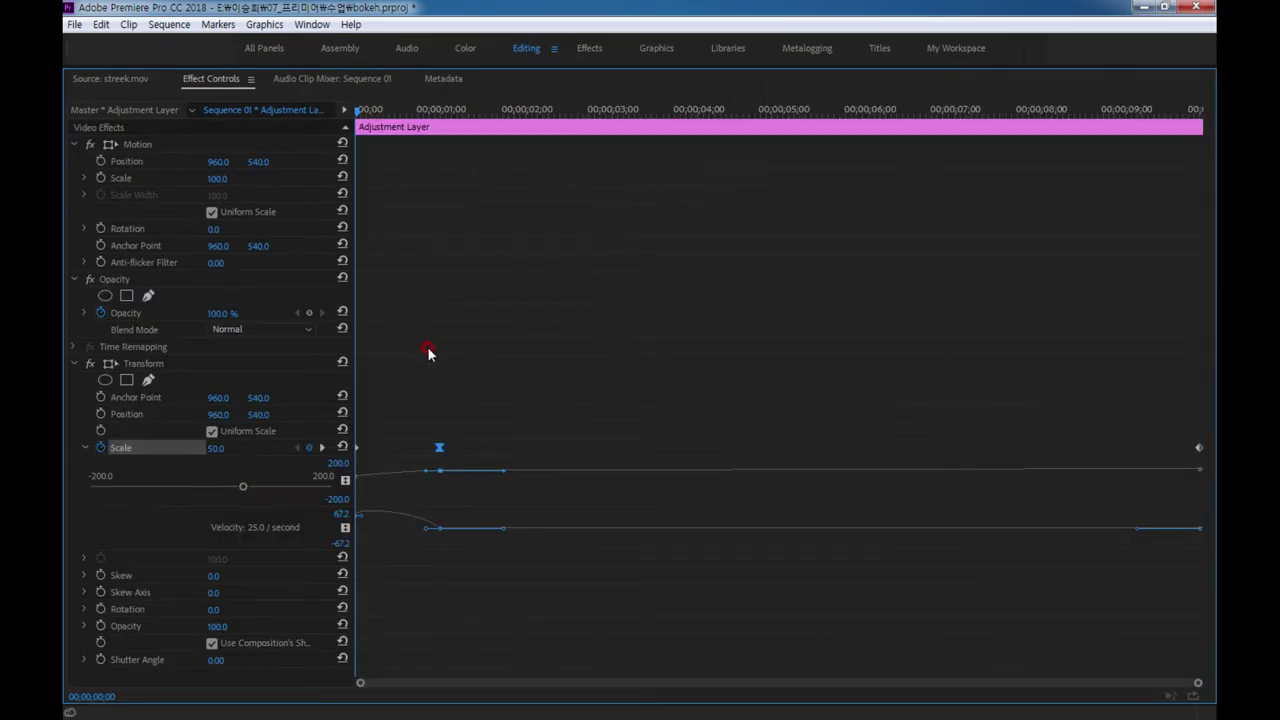
{"action": "left_click_drag", "start_coordinate": [423, 530], "coordinate": [397, 528]}
{"action": "key", "text": "grave"}
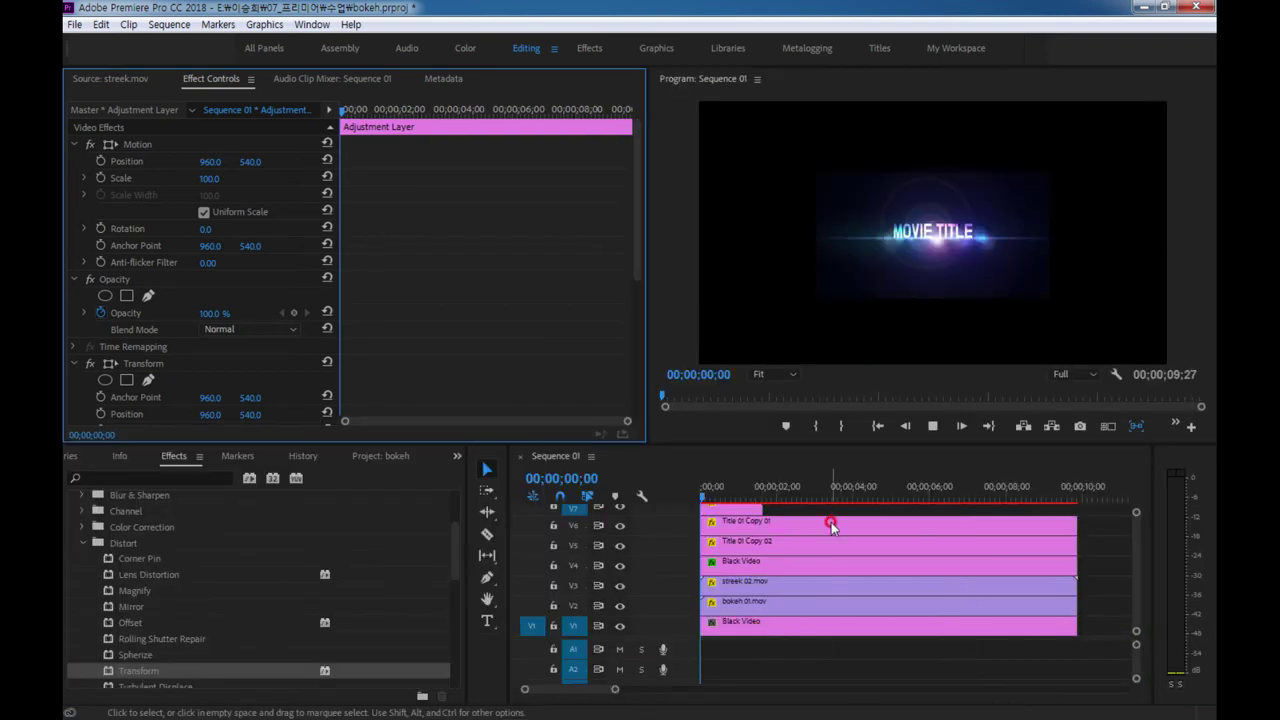
- Play back the eased scale animation and enlarge the timeline
{"action": "key", "text": "space"}
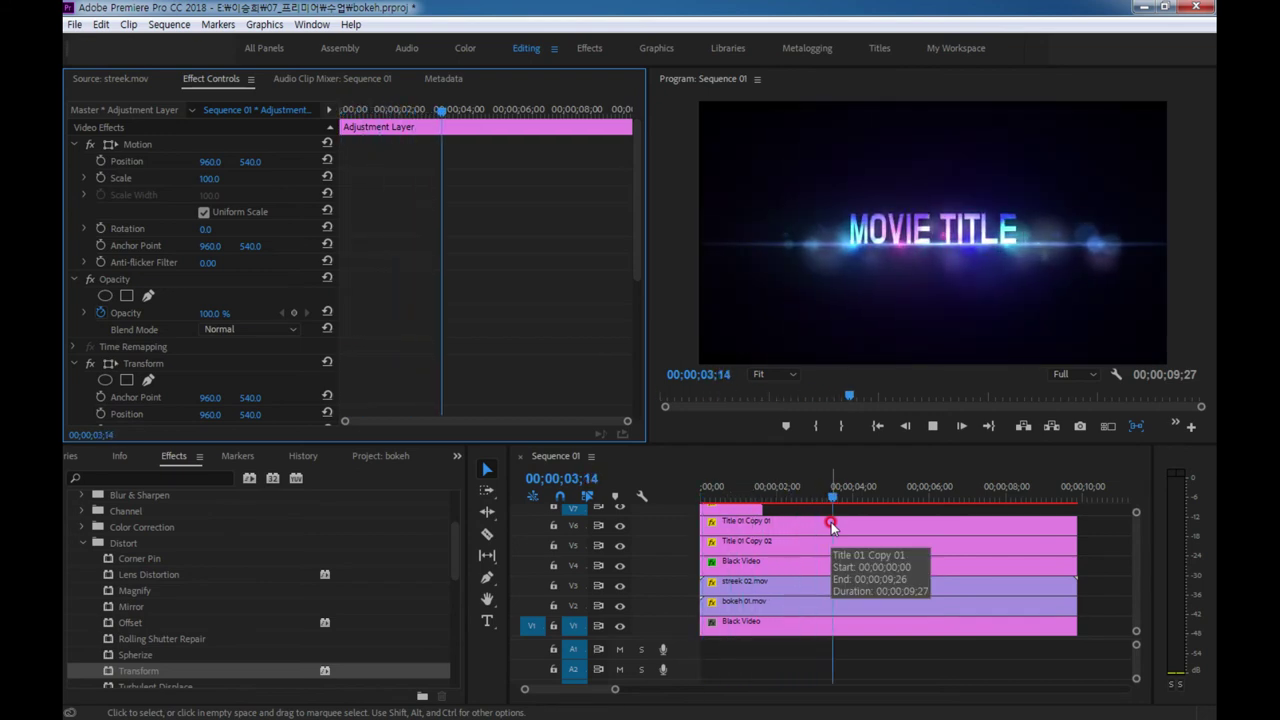
{"action": "key", "text": "space"}
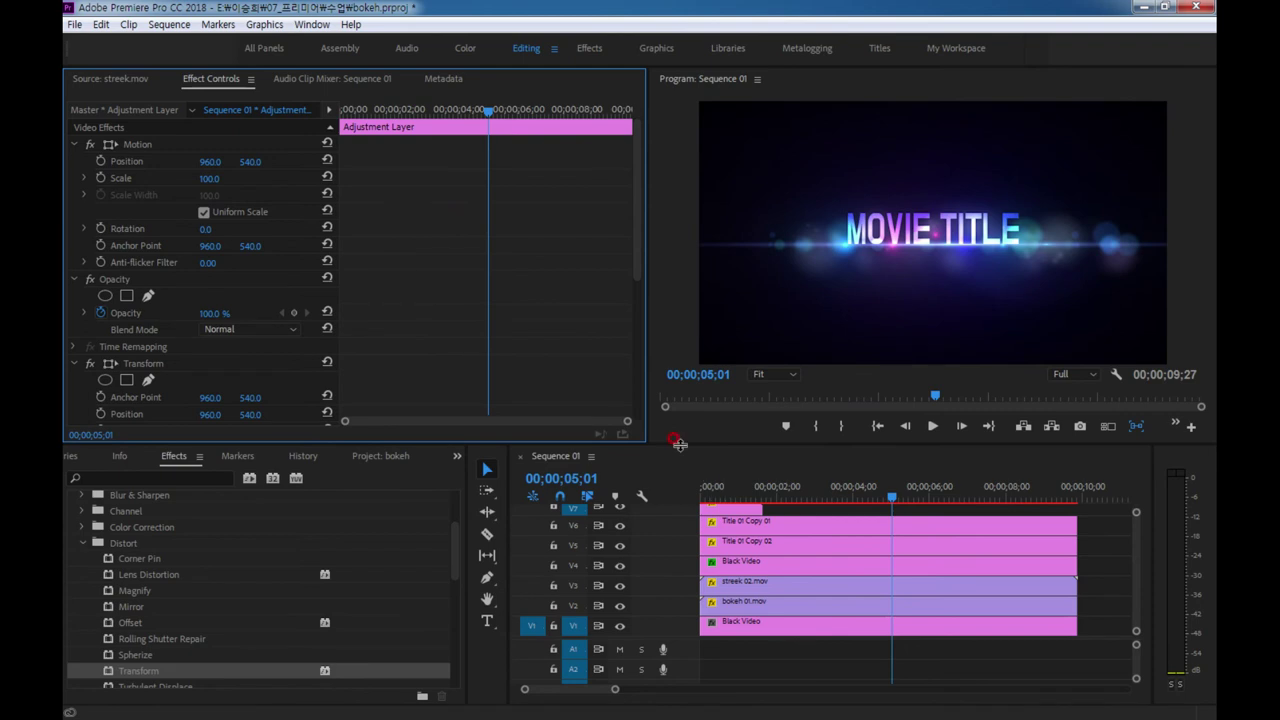
{"action": "left_click_drag", "start_coordinate": [676, 441], "coordinate": [678, 384]}
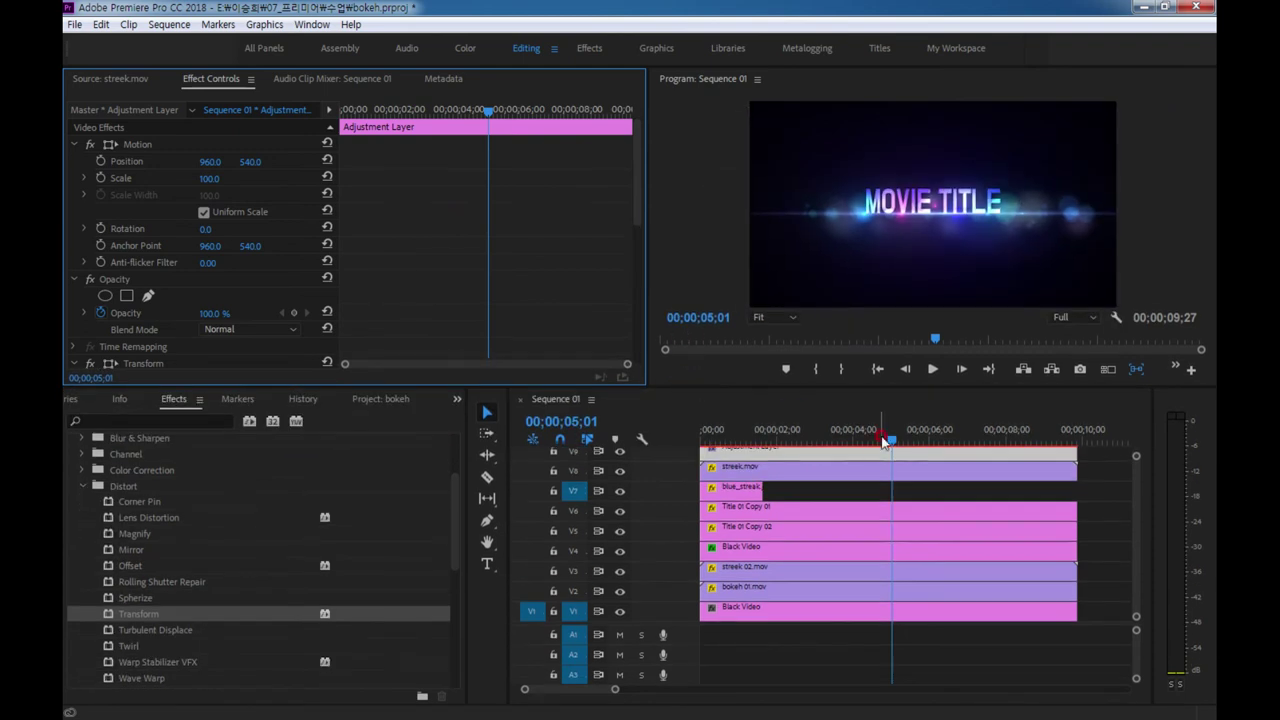
- Search 'fast' in Effects and drag Fast Blur onto the Adjustment Layer clip
{"action": "left_click_drag", "start_coordinate": [885, 441], "coordinate": [673, 476]}
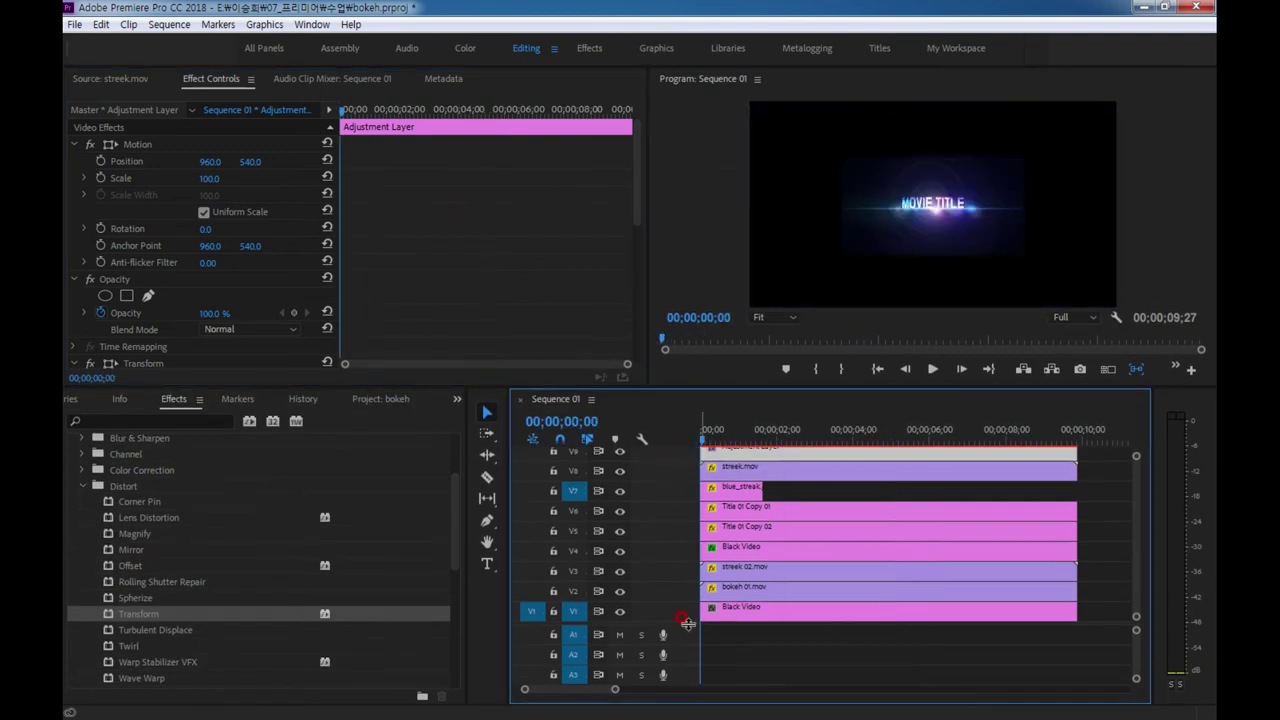
{"action": "left_click_drag", "start_coordinate": [688, 622], "coordinate": [688, 645]}
{"action": "left_click", "coordinate": [145, 419]}
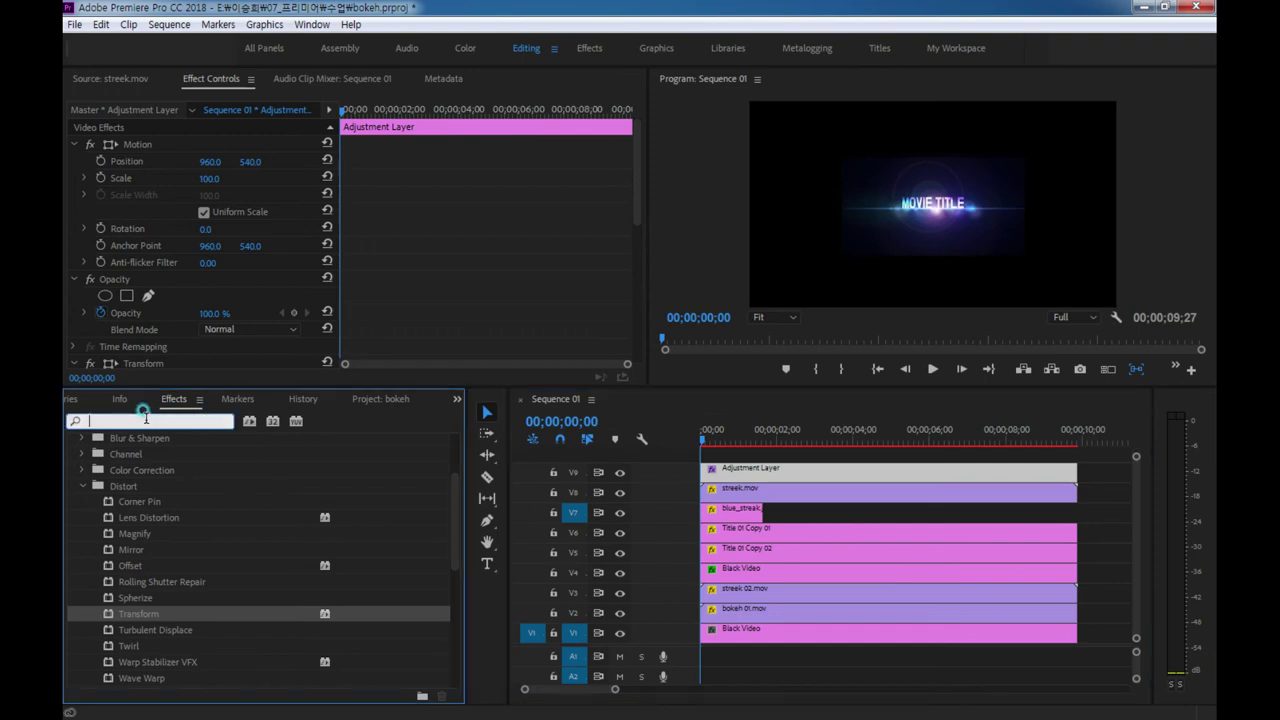
{"action": "type", "text": "fast"}
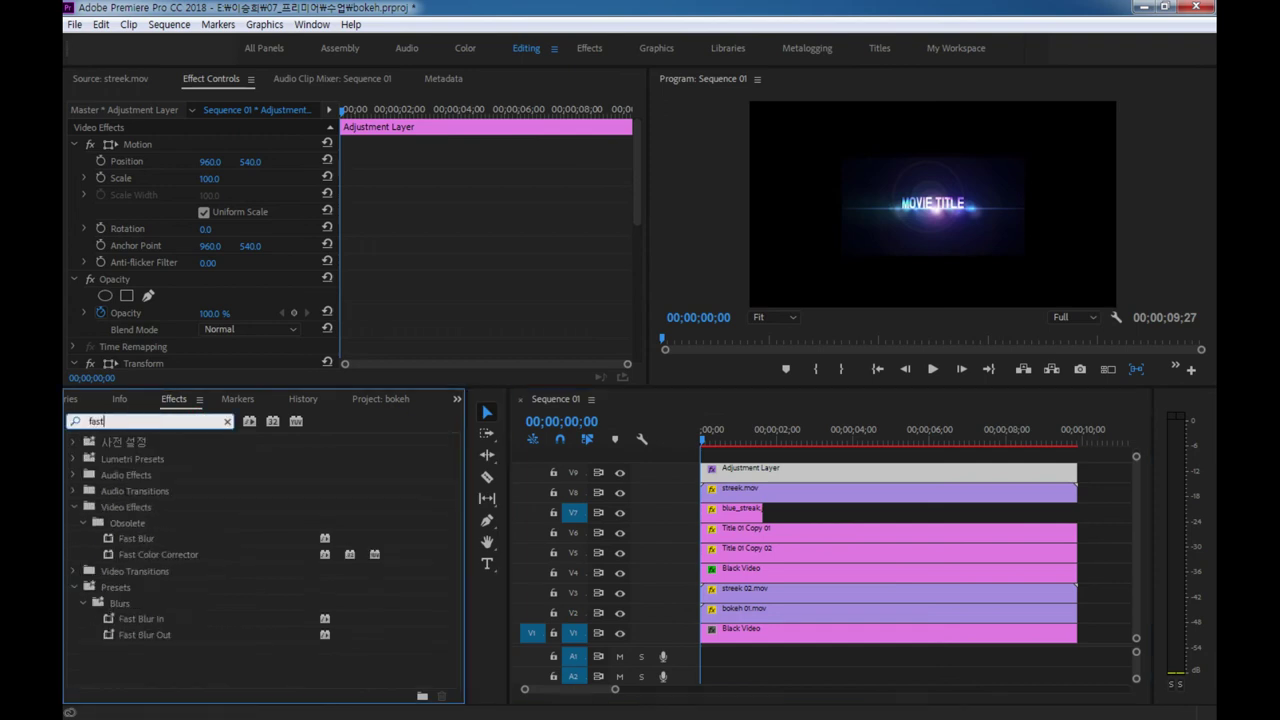
{"action": "left_click_drag", "start_coordinate": [133, 548], "coordinate": [868, 476]}
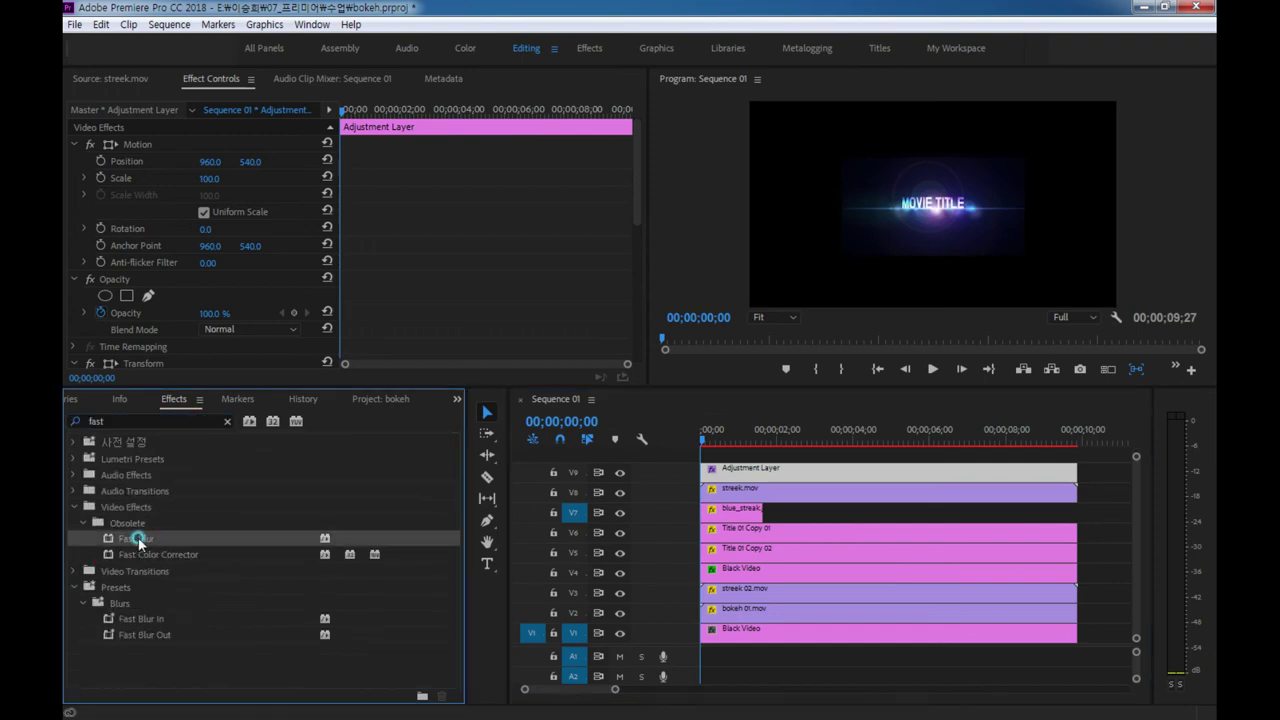
- Reveal the Adjustment Layer's Fast Blur controls and move the playhead to 1;00
{"action": "left_click", "coordinate": [679, 438]}
{"action": "left_click", "coordinate": [771, 474]}
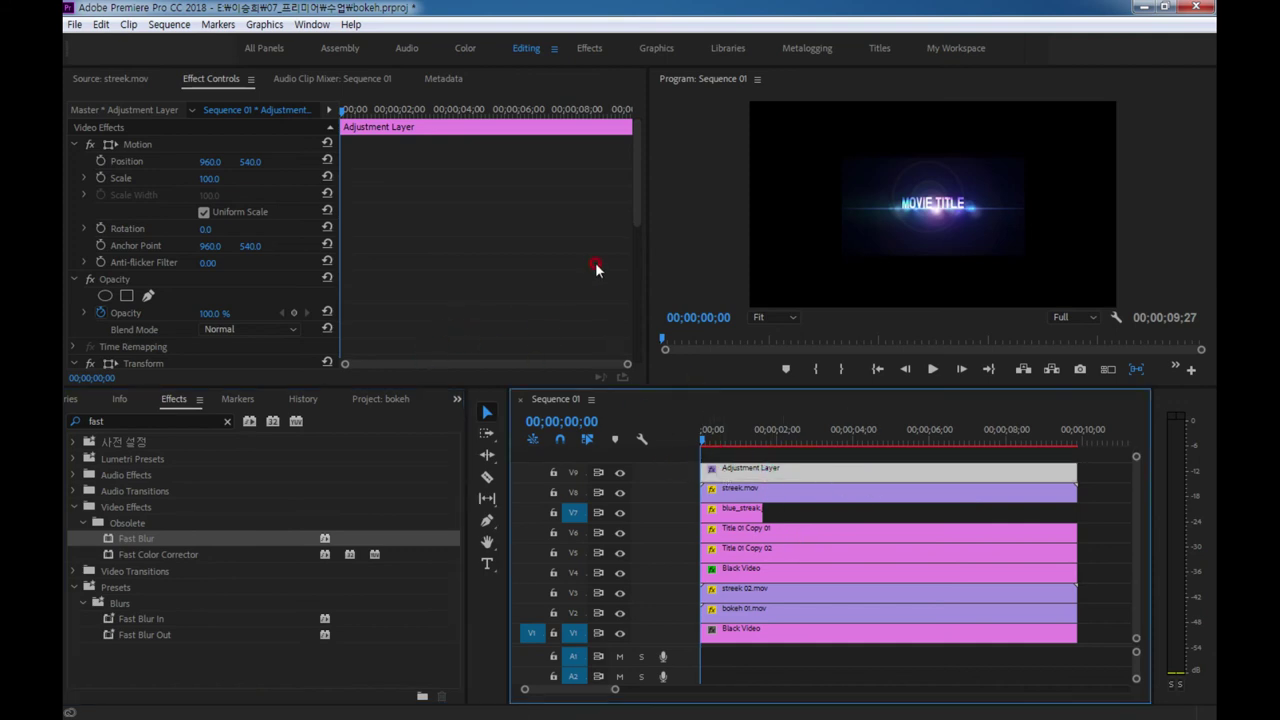
{"action": "left_click", "coordinate": [153, 347]}
{"action": "scroll", "coordinate": [160, 300], "scroll_direction": "down", "scroll_amount": 2}
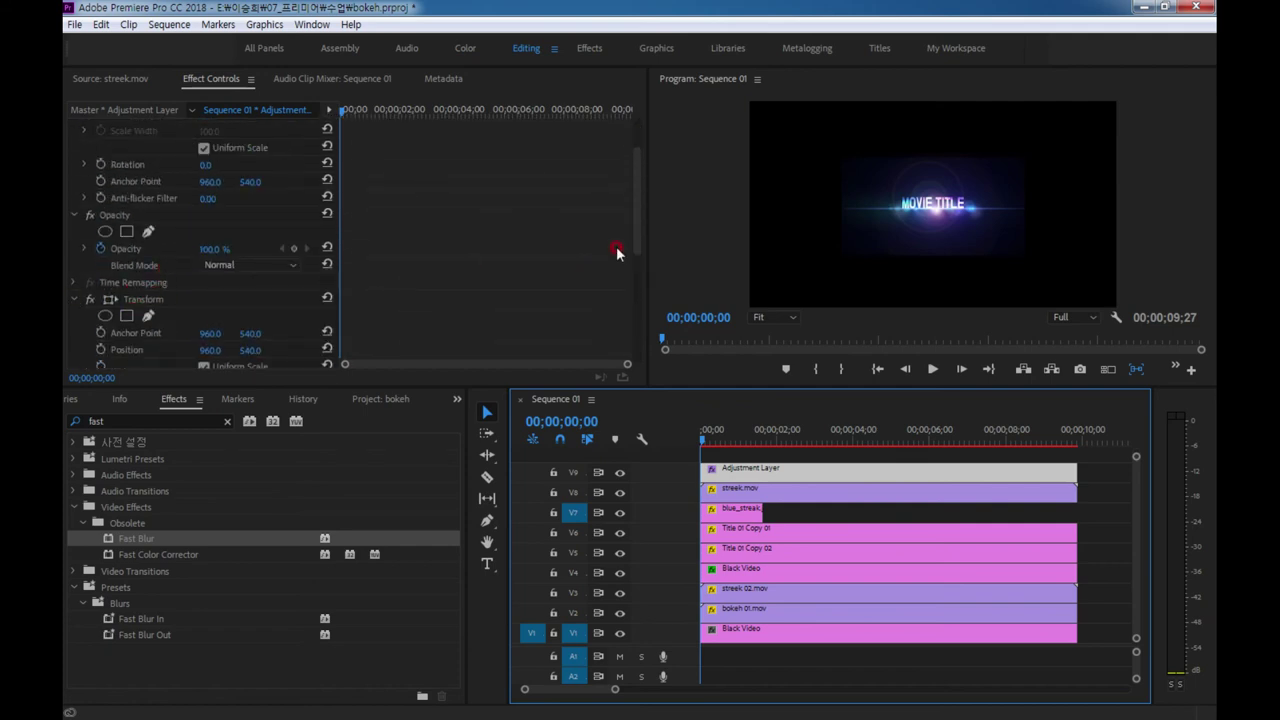
{"action": "left_click_drag", "start_coordinate": [636, 251], "coordinate": [637, 360]}
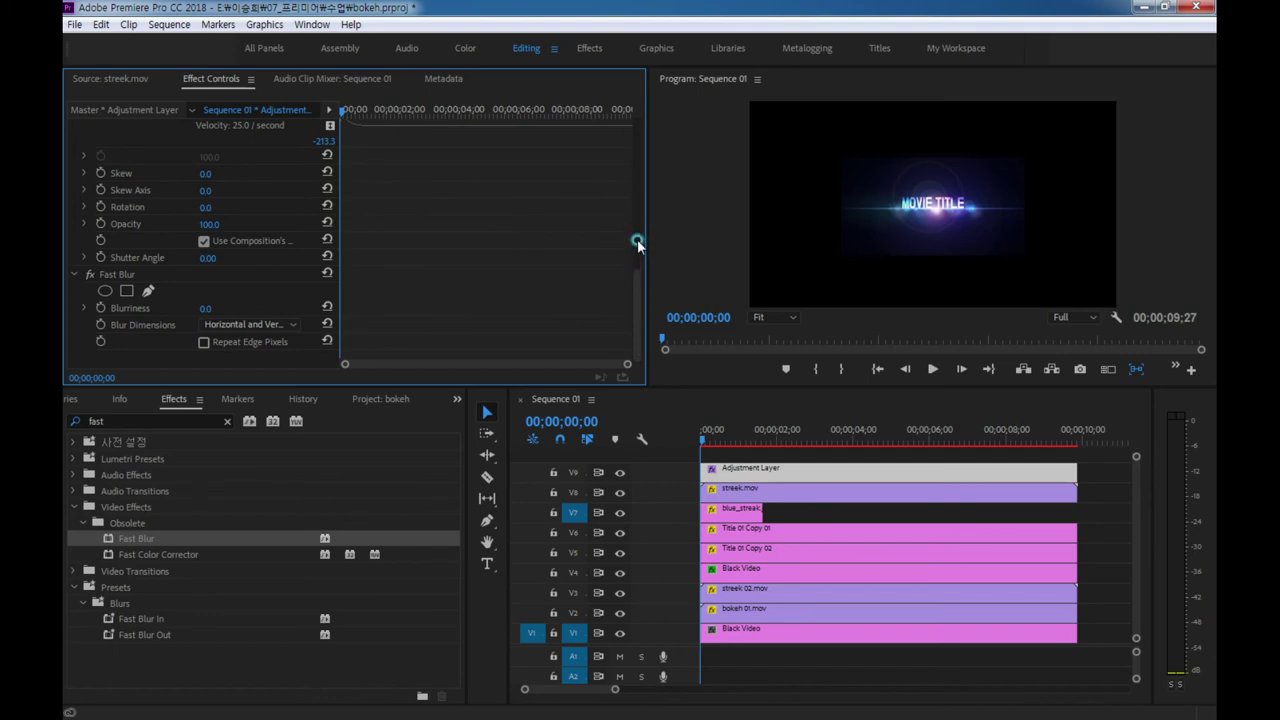
{"action": "left_click", "coordinate": [134, 314]}
{"action": "left_click", "coordinate": [553, 421]}
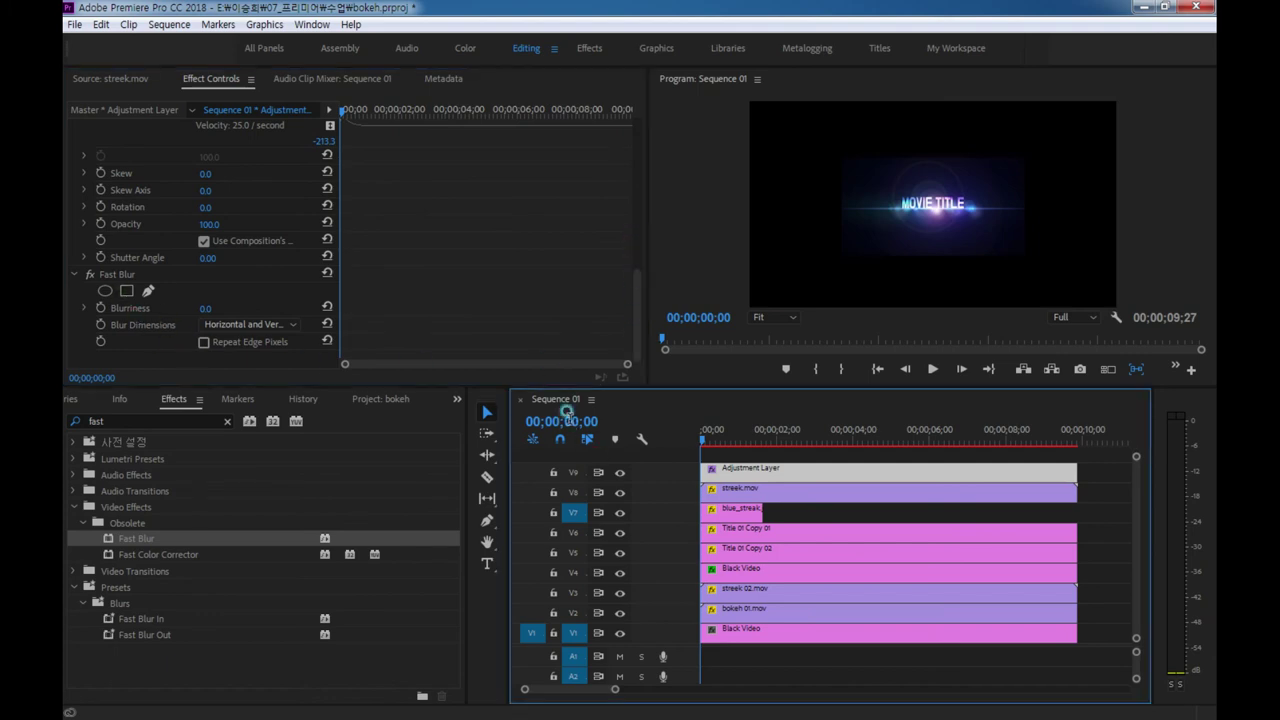
{"action": "type", "text": "1"}
{"action": "key", "text": "Return"}
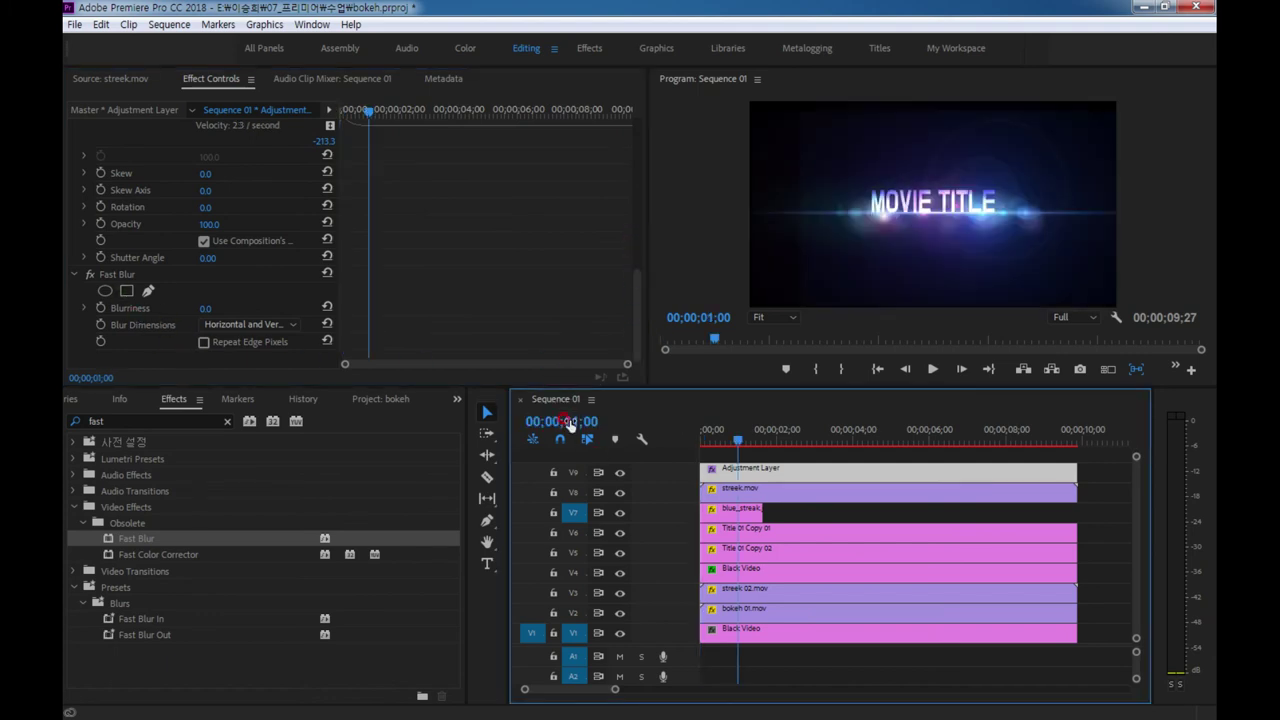
- Keyframe Blurriness 0 at one second and 50 at the start, then play it
{"action": "left_click", "coordinate": [100, 308]}
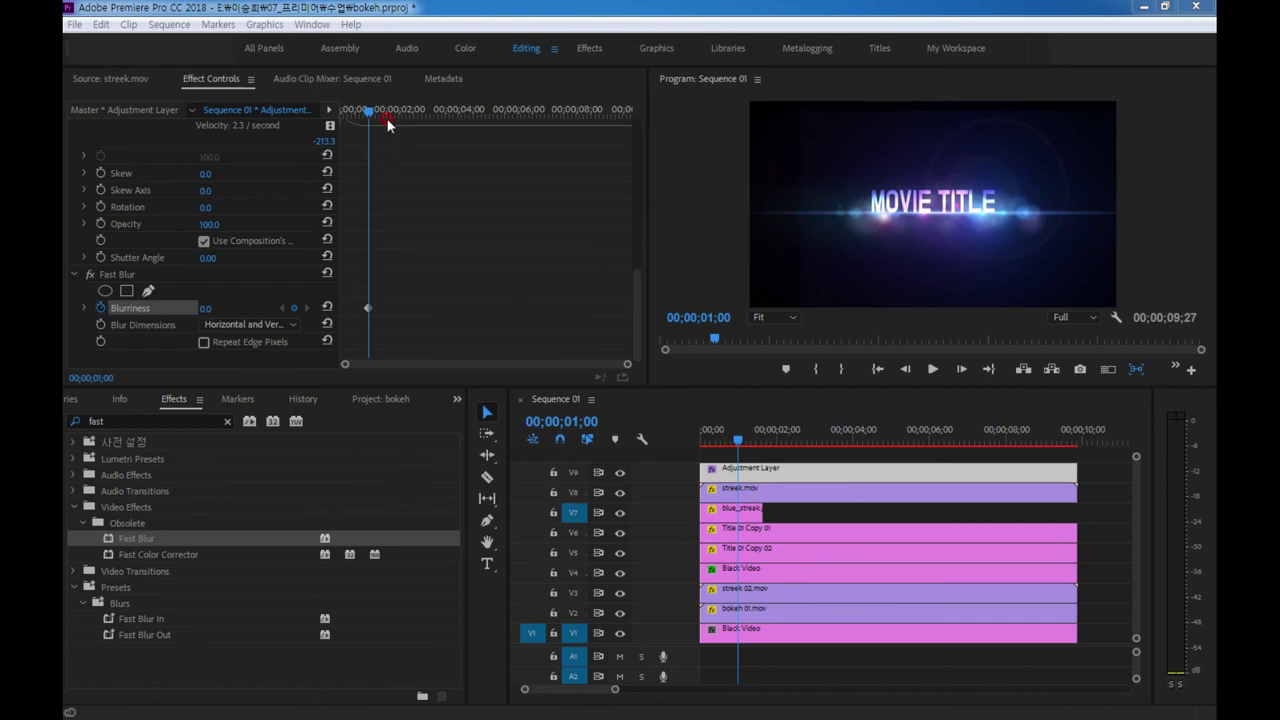
{"action": "left_click_drag", "start_coordinate": [370, 118], "coordinate": [342, 112]}
{"action": "left_click_drag", "start_coordinate": [205, 308], "coordinate": [226, 308]}
{"action": "left_click", "coordinate": [206, 310]}
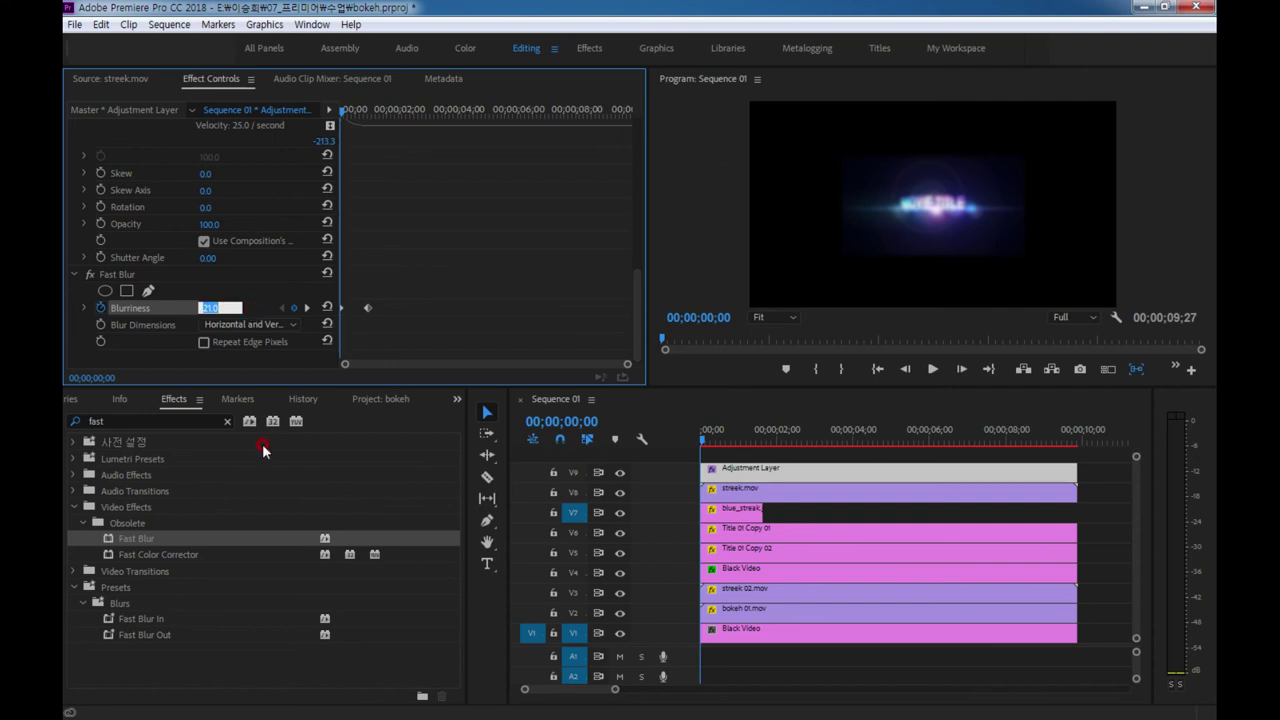
{"action": "type", "text": "50"}
{"action": "key", "text": "Return"}
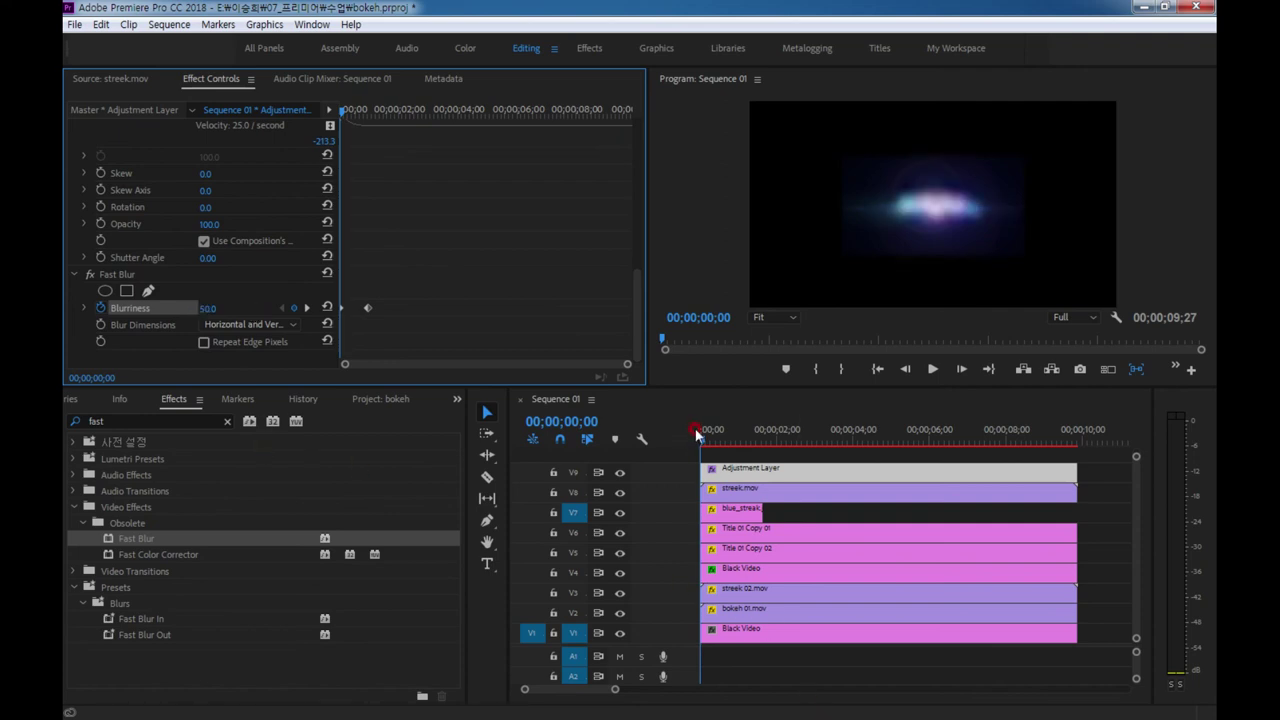
{"action": "left_click", "coordinate": [706, 444]}
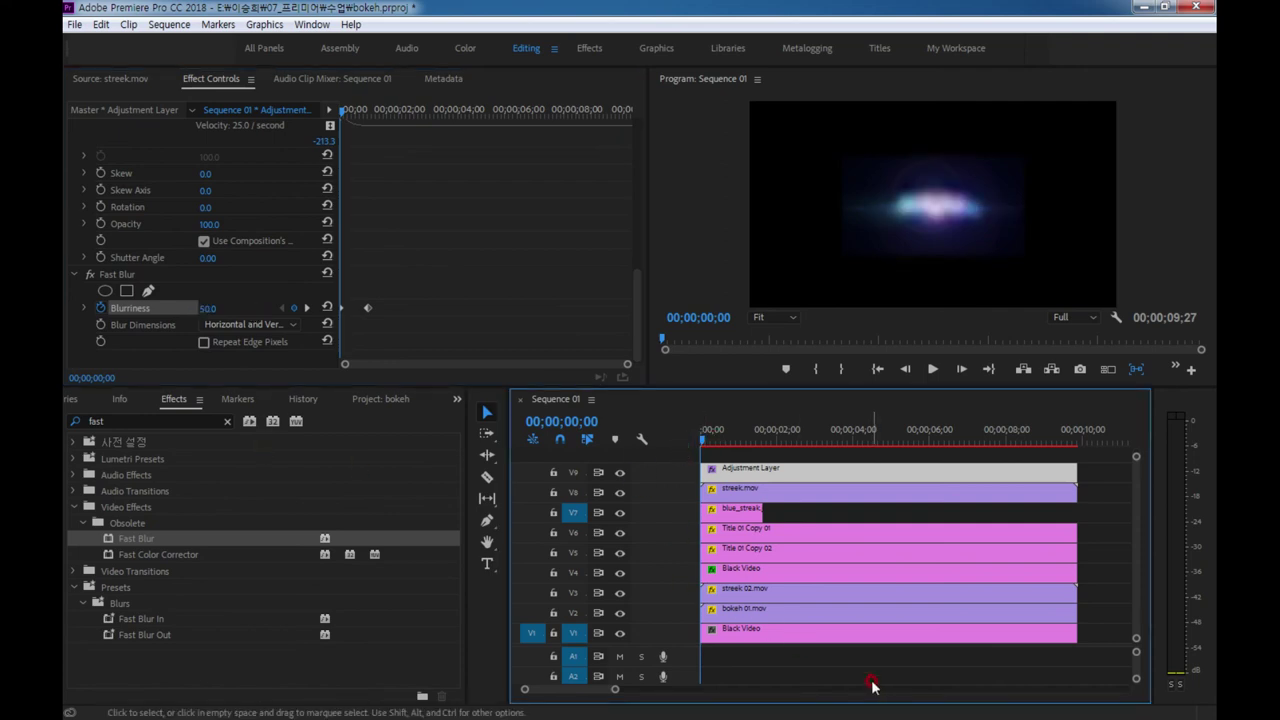
{"action": "key", "text": "space"}
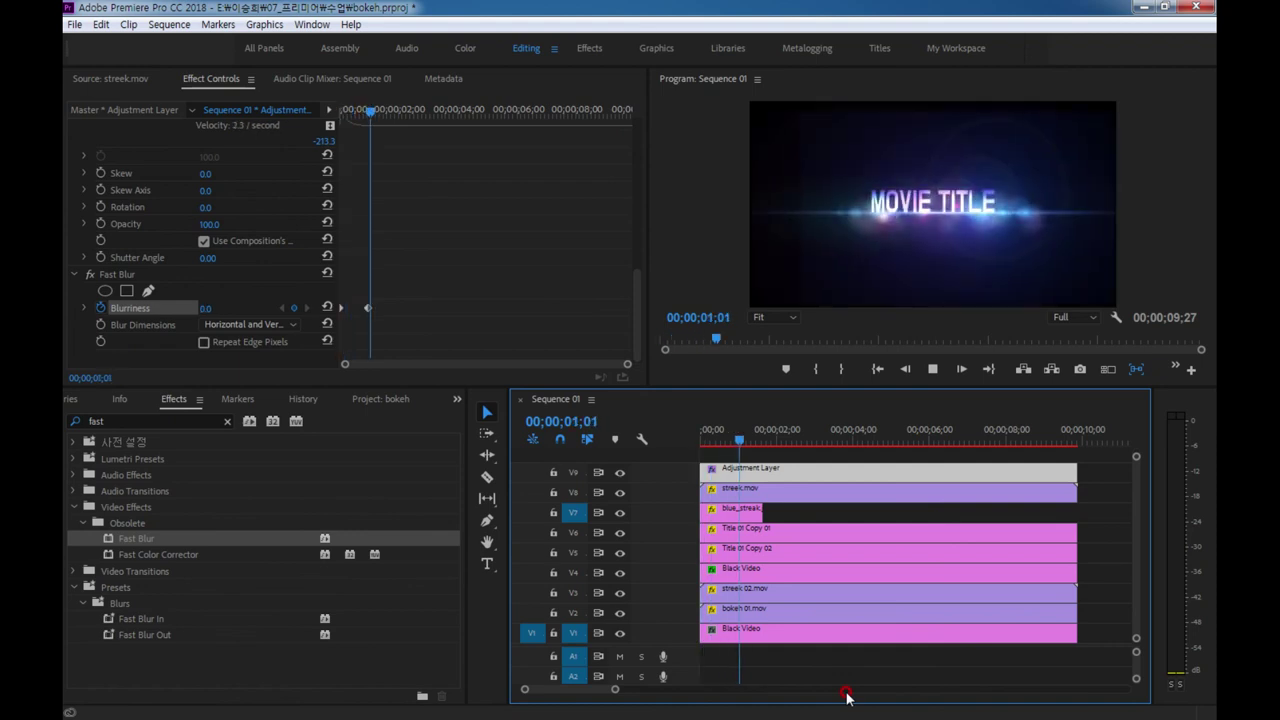
{"action": "key", "text": "space"}
- Change the starting Blurriness to 20 and preview the gentler blur
{"action": "left_click", "coordinate": [703, 441]}
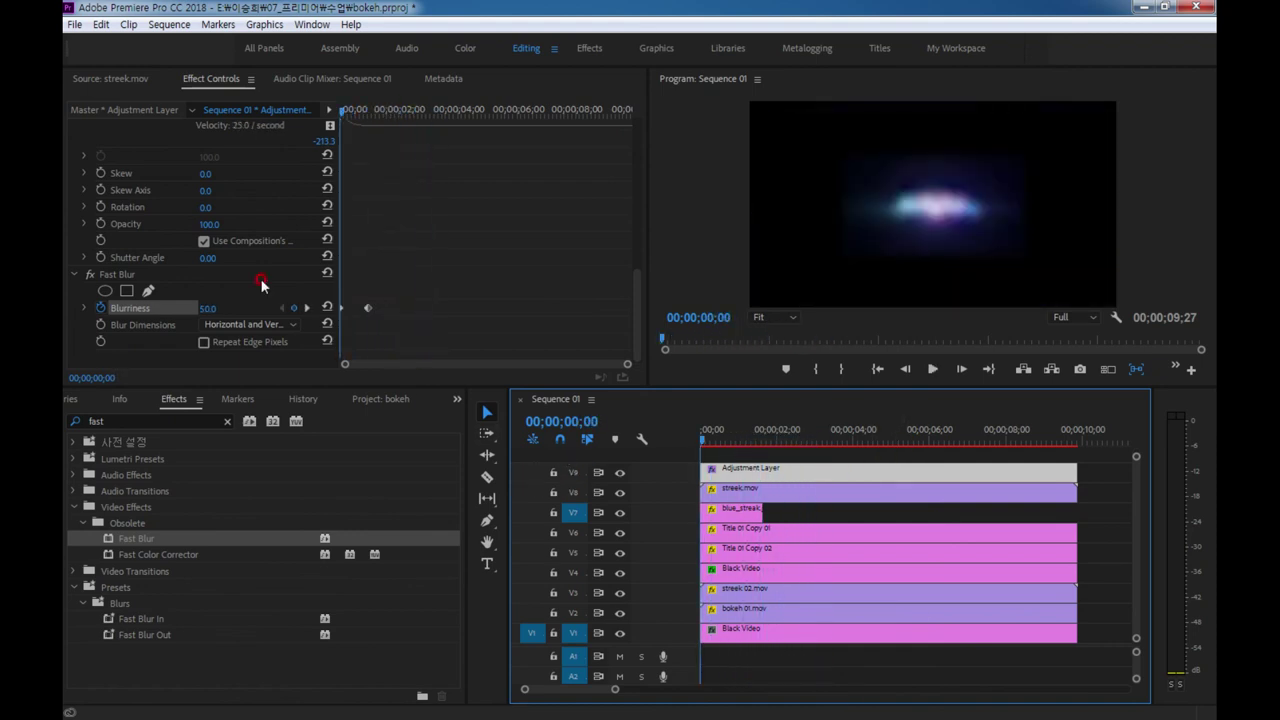
{"action": "left_click", "coordinate": [201, 307]}
{"action": "type", "text": "20"}
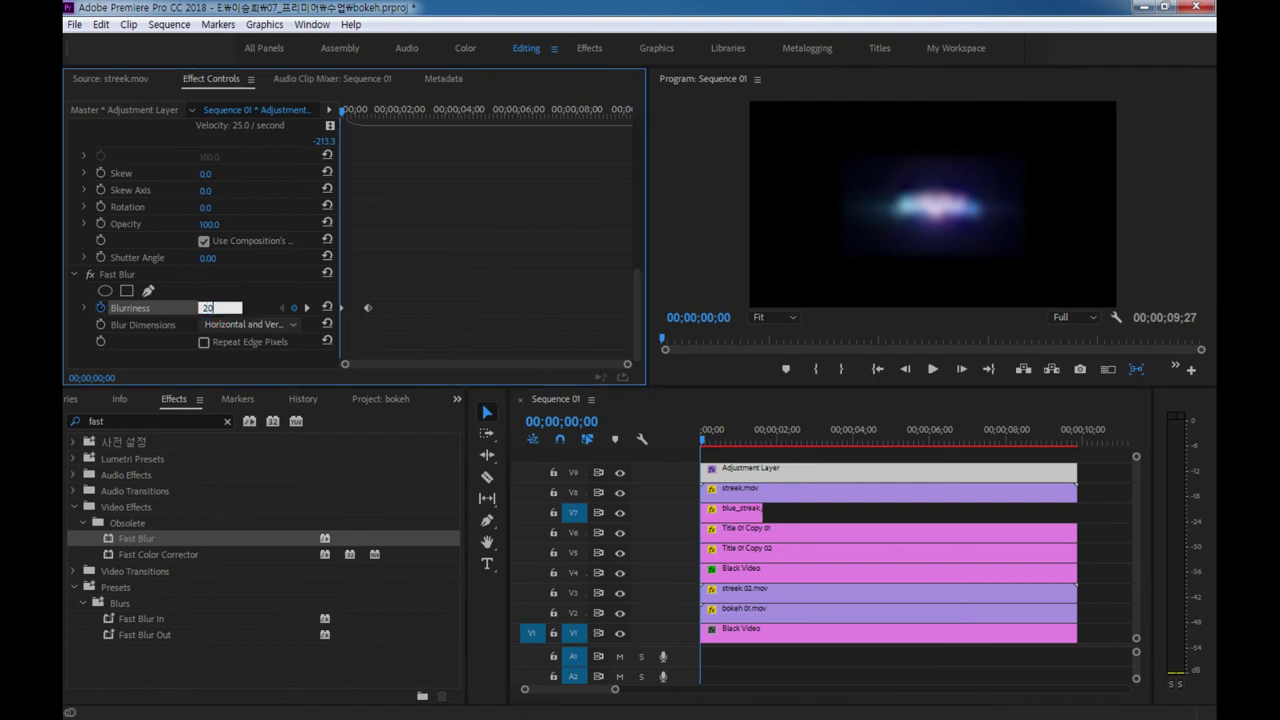
{"action": "key", "text": "Return"}
{"action": "key", "text": "space"}
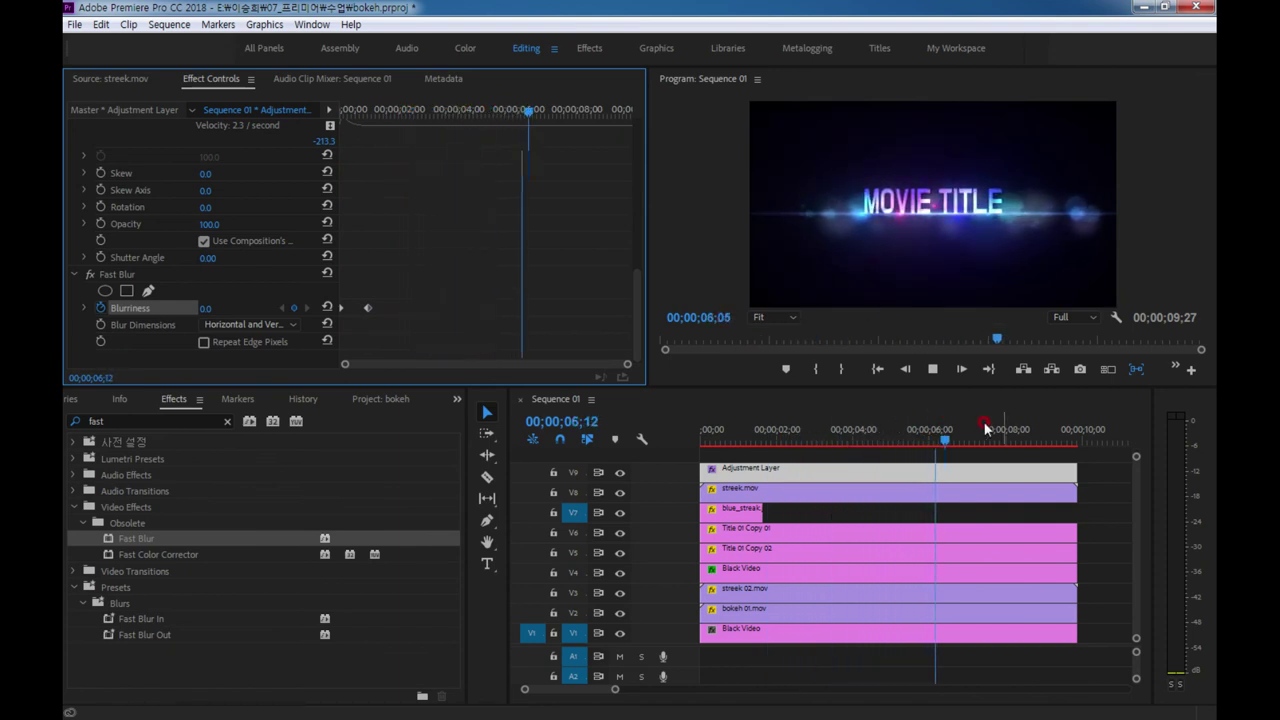
- Maximize the Program Monitor and replay the MOVIE TITLE animation from 00;00;00;00
{"action": "left_click", "coordinate": [703, 277]}
{"action": "key", "text": "grave"}
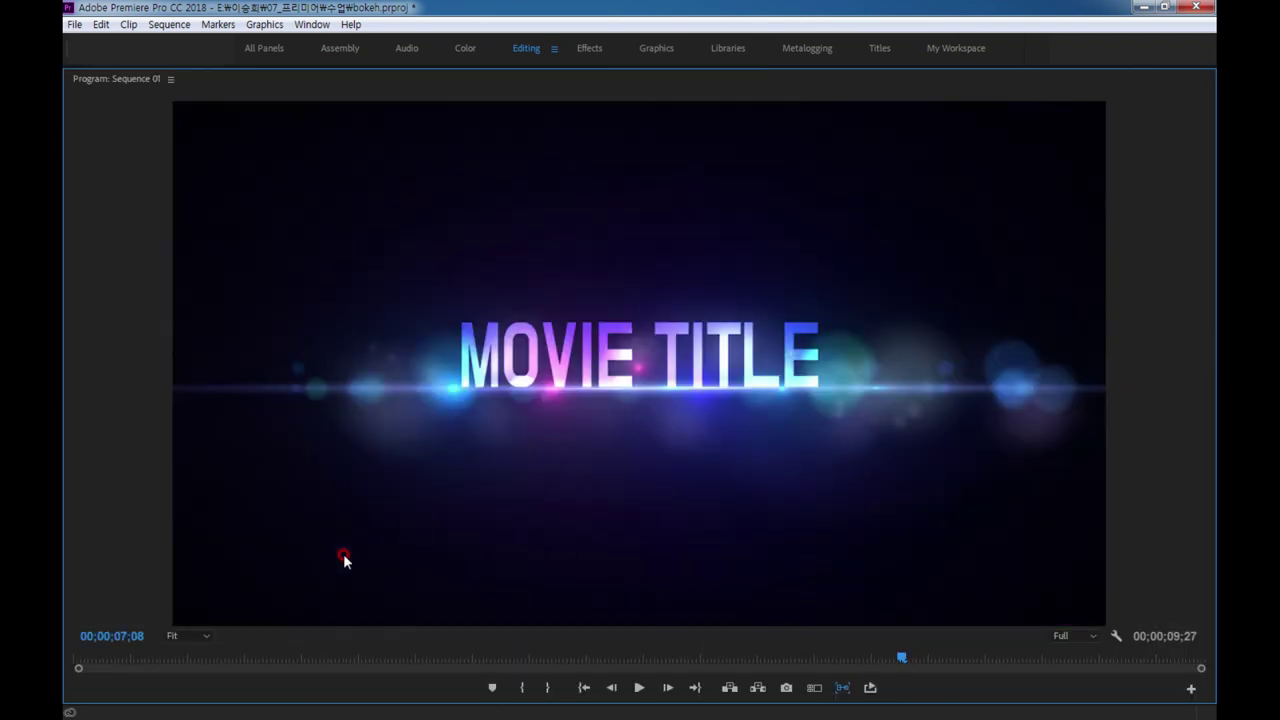
{"action": "key", "text": "Home"}
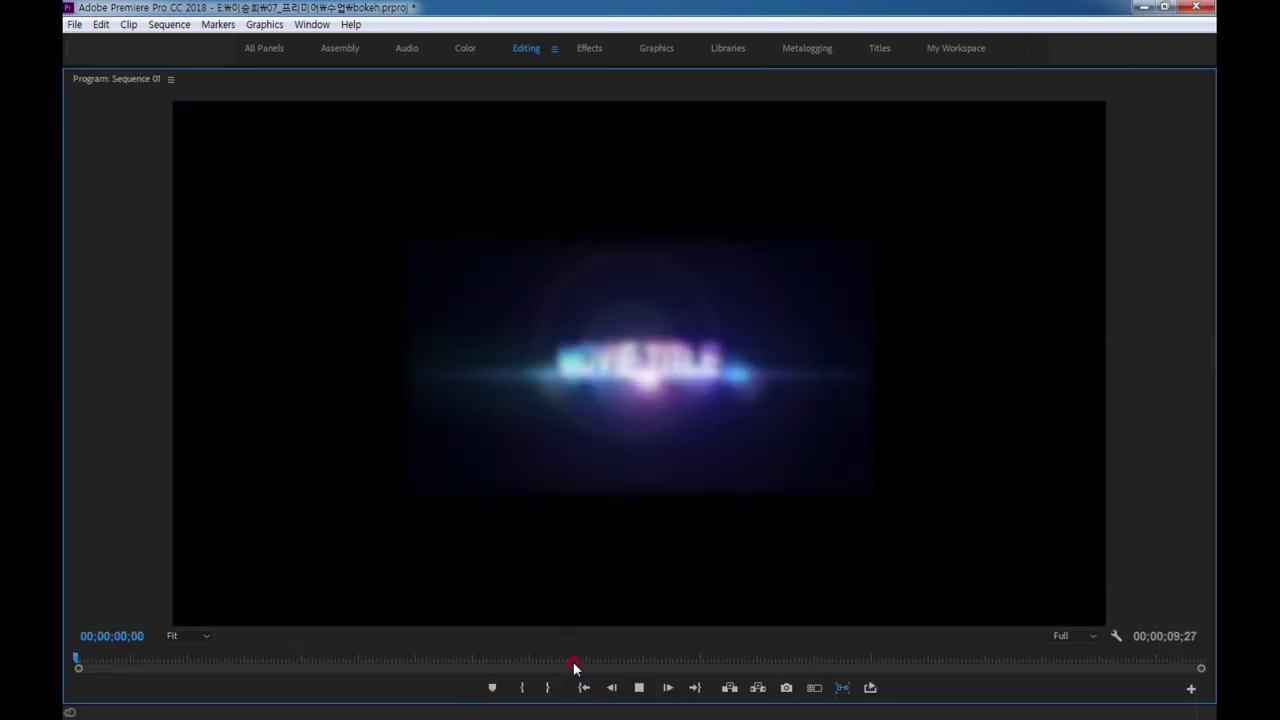
{"action": "key", "text": "space"}
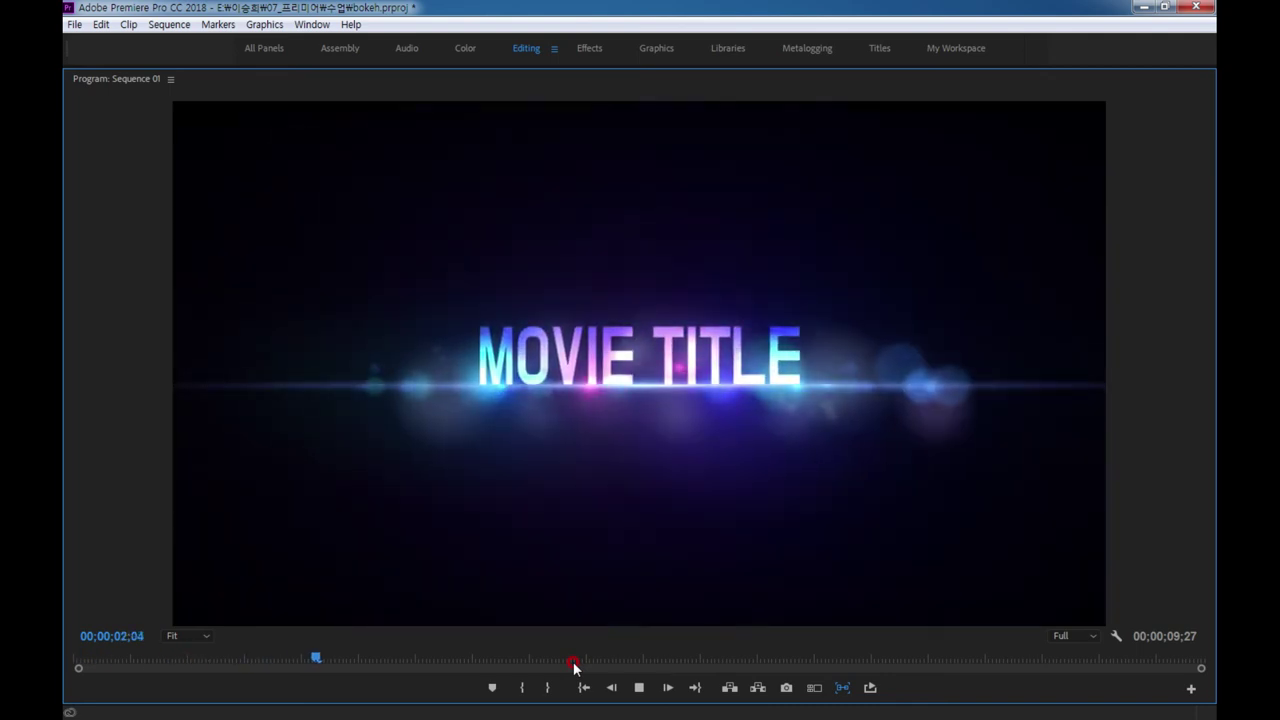